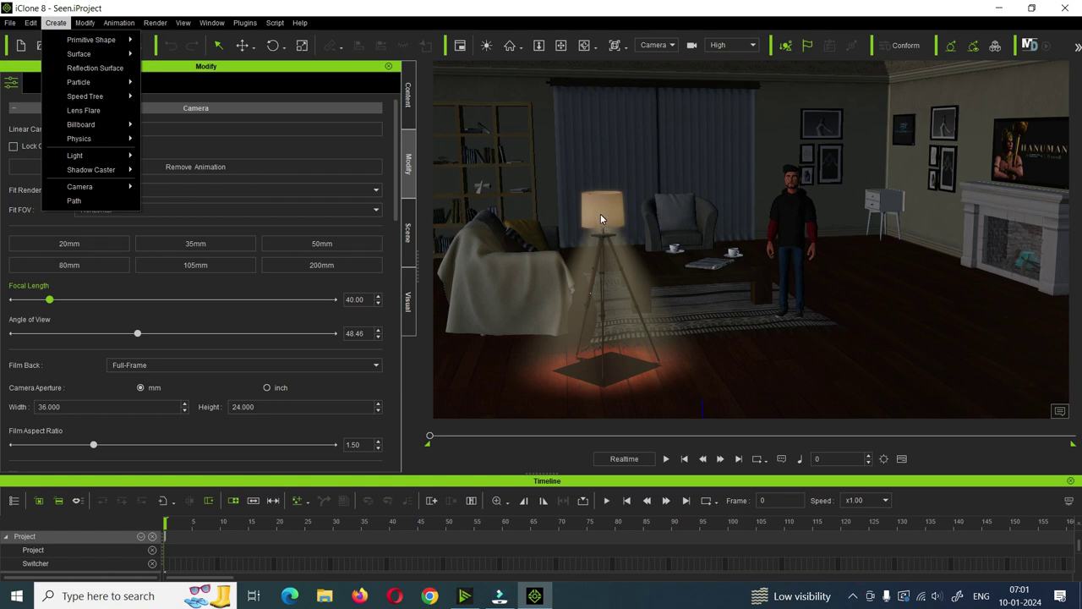
Select the Torch Fire effect in the fireplace and hide its icon in the viewport.
left_click(611, 220)
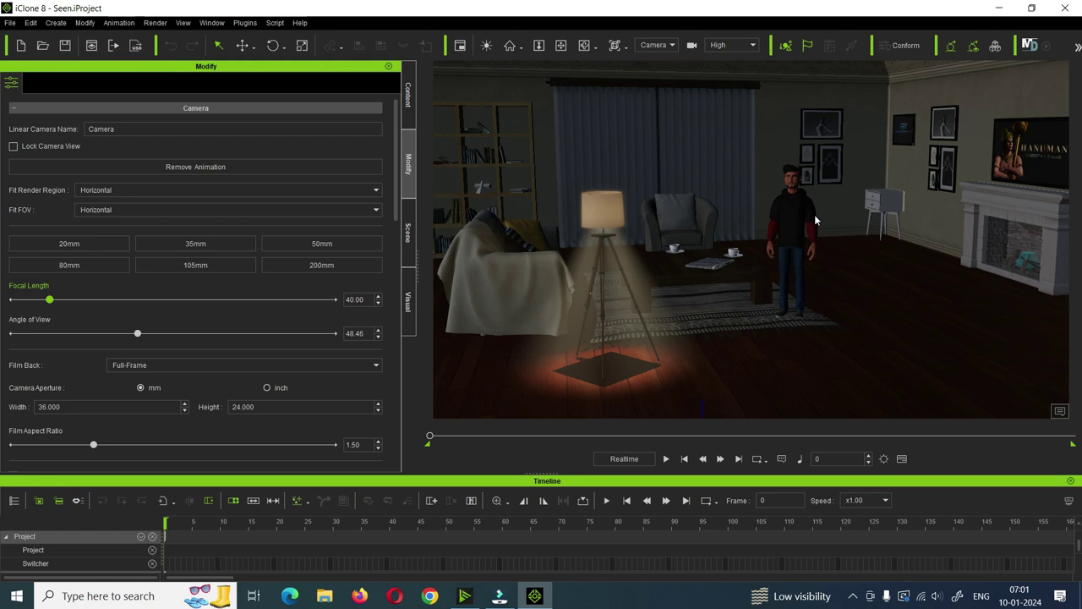
left_click(1032, 262)
left_click(409, 232)
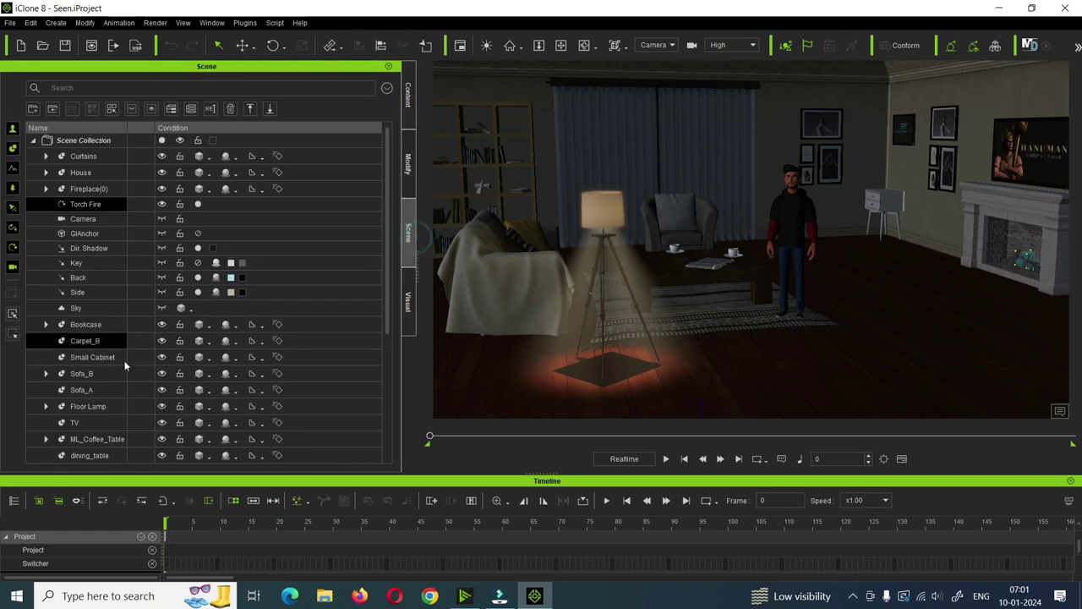
left_click(118, 205)
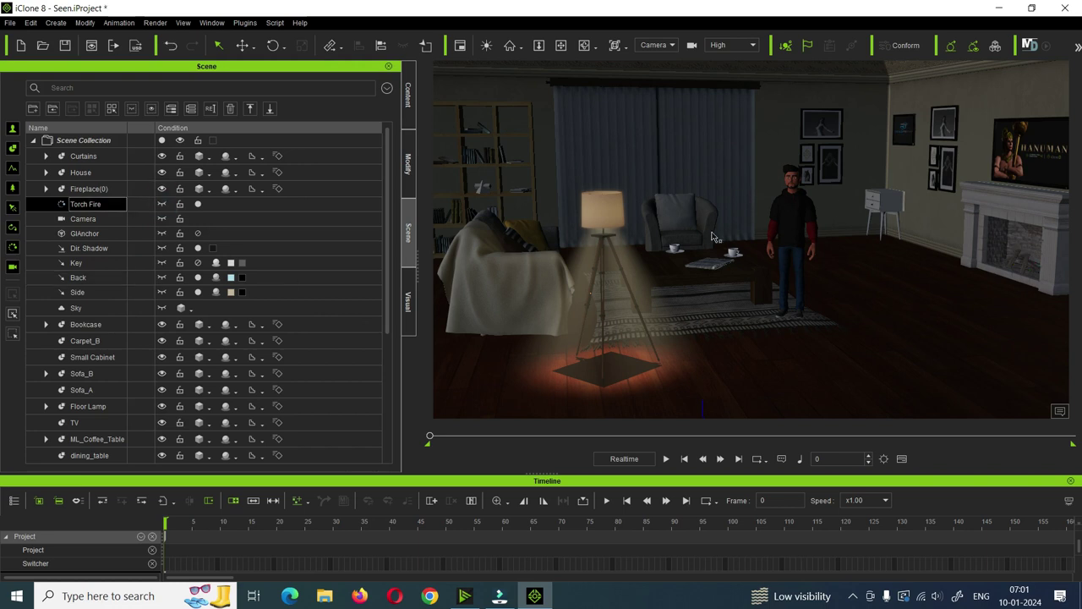
Play the project to preview the fireplace fire and return the playhead to frame 0.
left_click(668, 459)
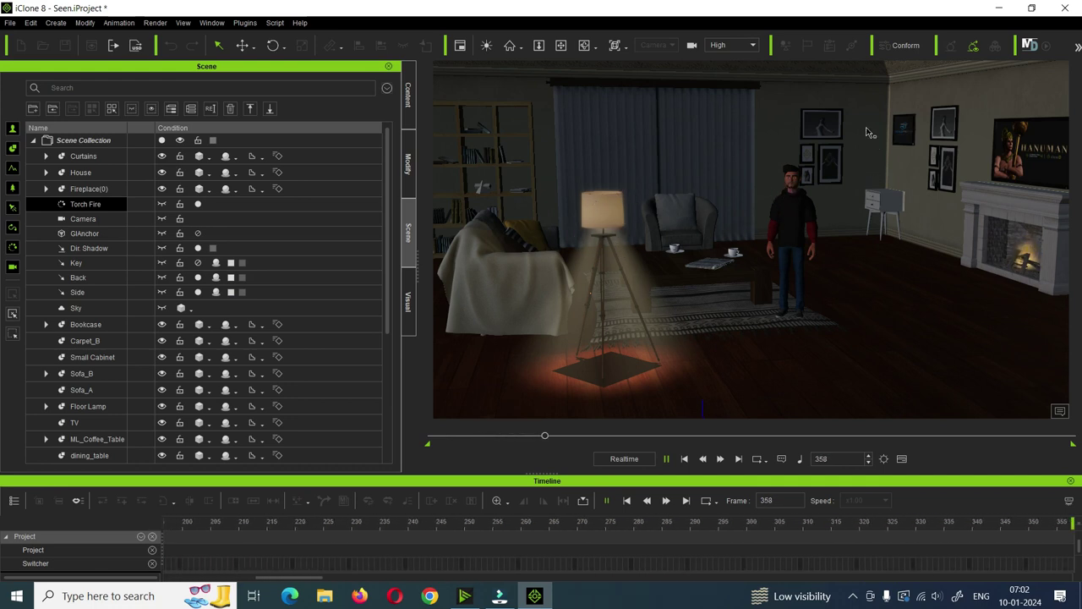
left_click(667, 459)
left_click_drag(588, 438, 429, 440)
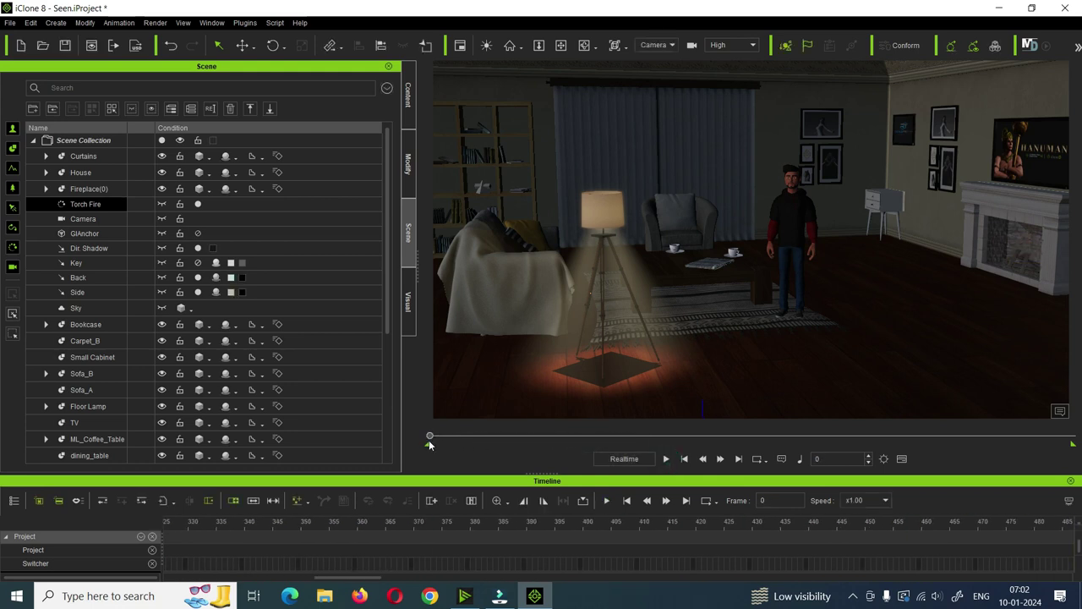
Create a point light in the living room scene.
left_click(56, 23)
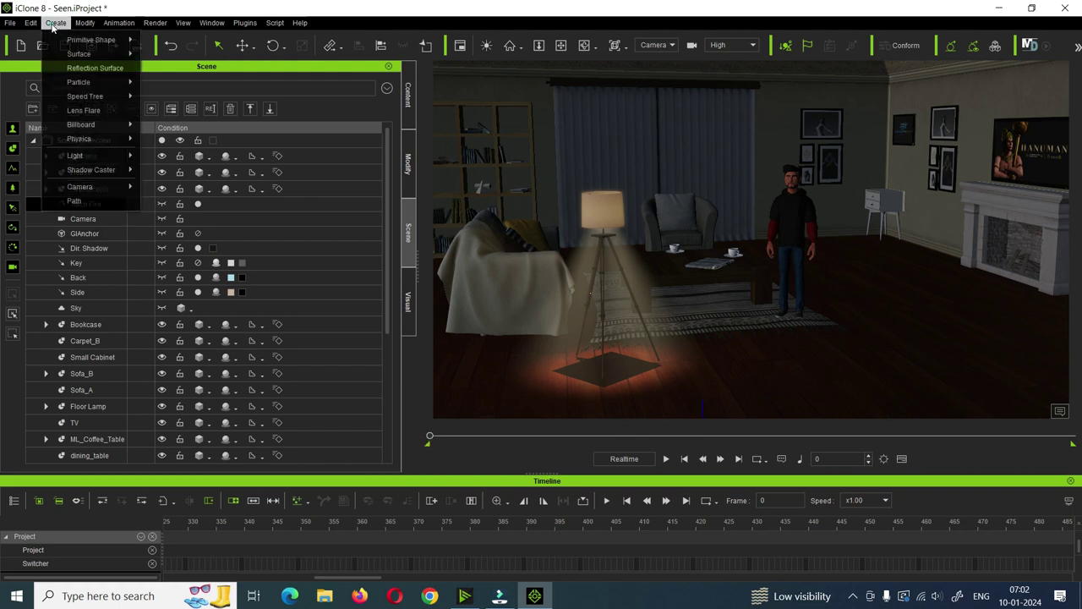
mouse_move(103, 157)
left_click(169, 185)
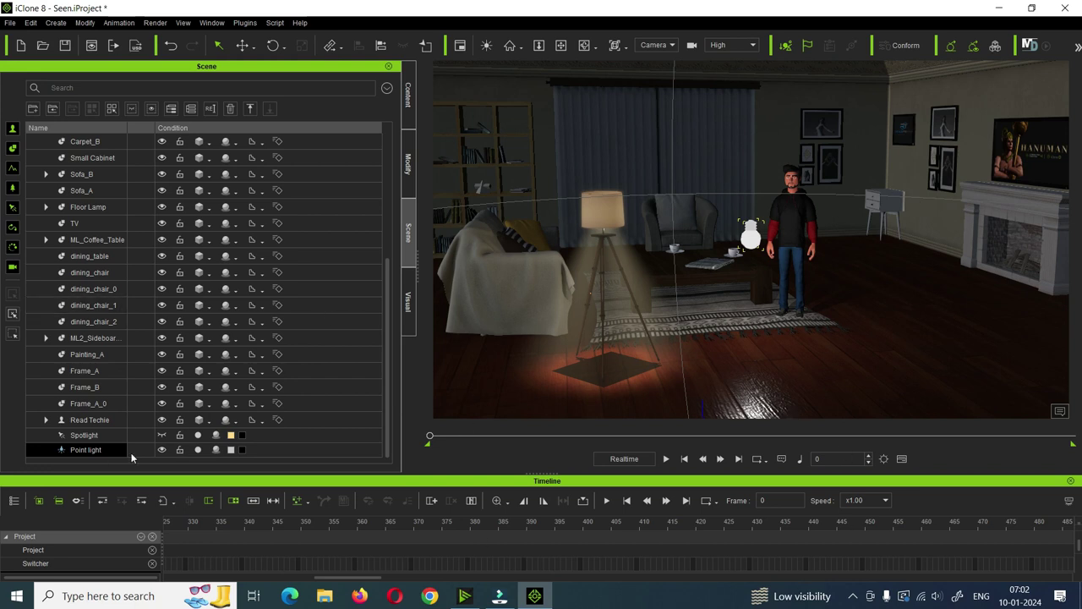
Switch the new point light off and on to compare its effect on the room.
left_click(197, 450)
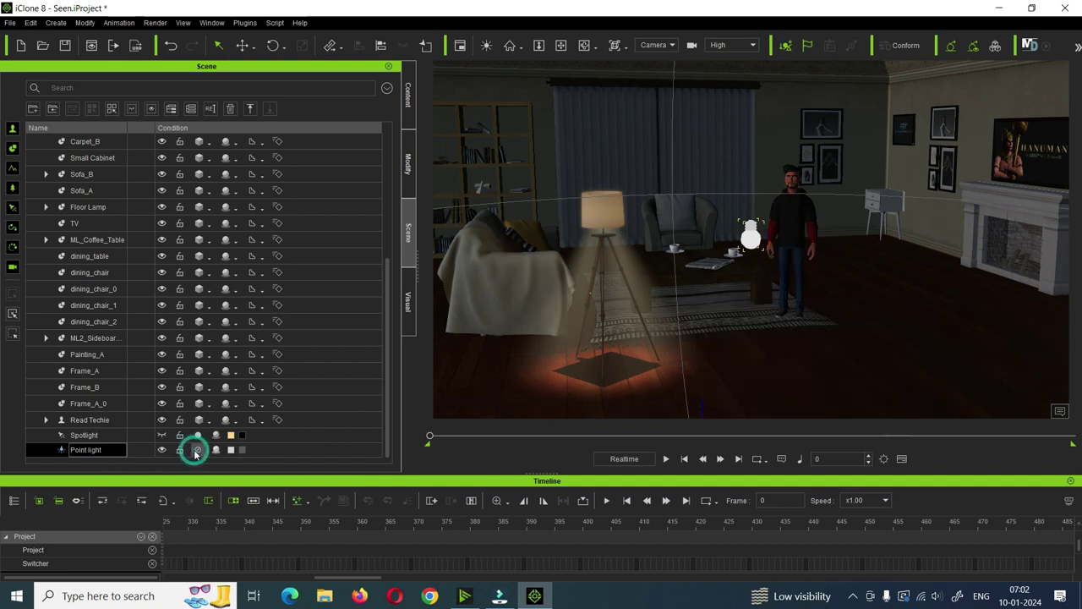
left_click(195, 450)
left_click(195, 450)
left_click(195, 450)
Align the point light to the floor lamp's pivot along the X, Y and Z axes.
left_click(101, 451)
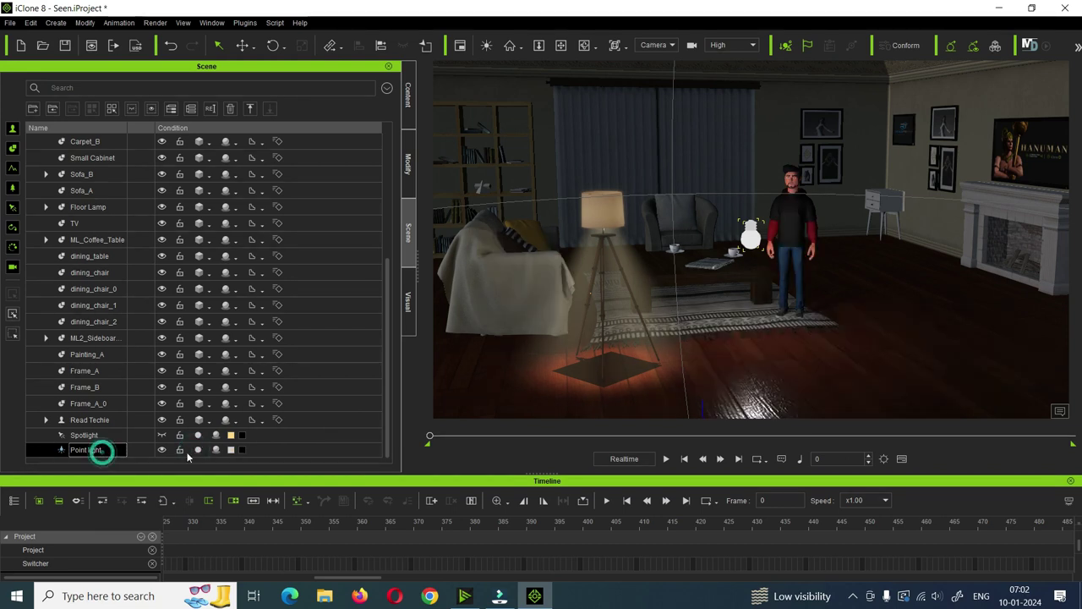
left_click(381, 46)
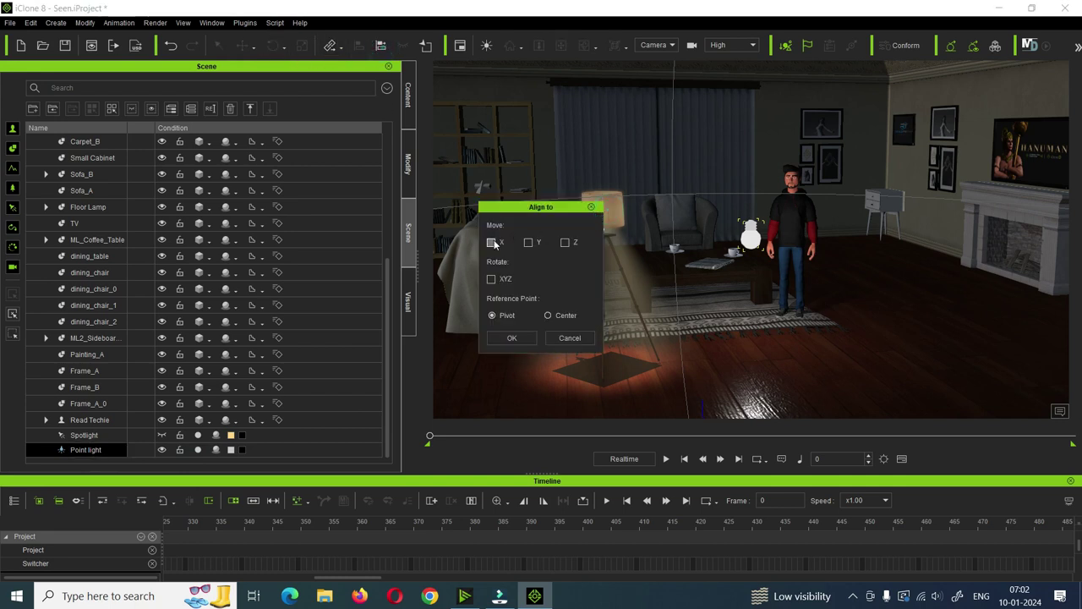
left_click(492, 243)
left_click(528, 242)
left_click(565, 243)
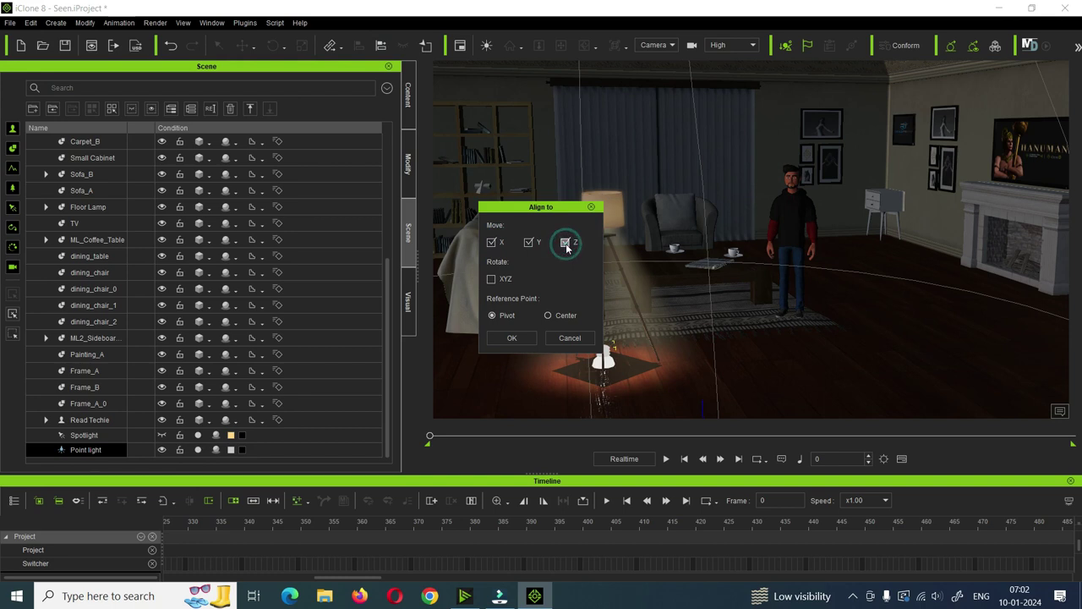
left_click(512, 338)
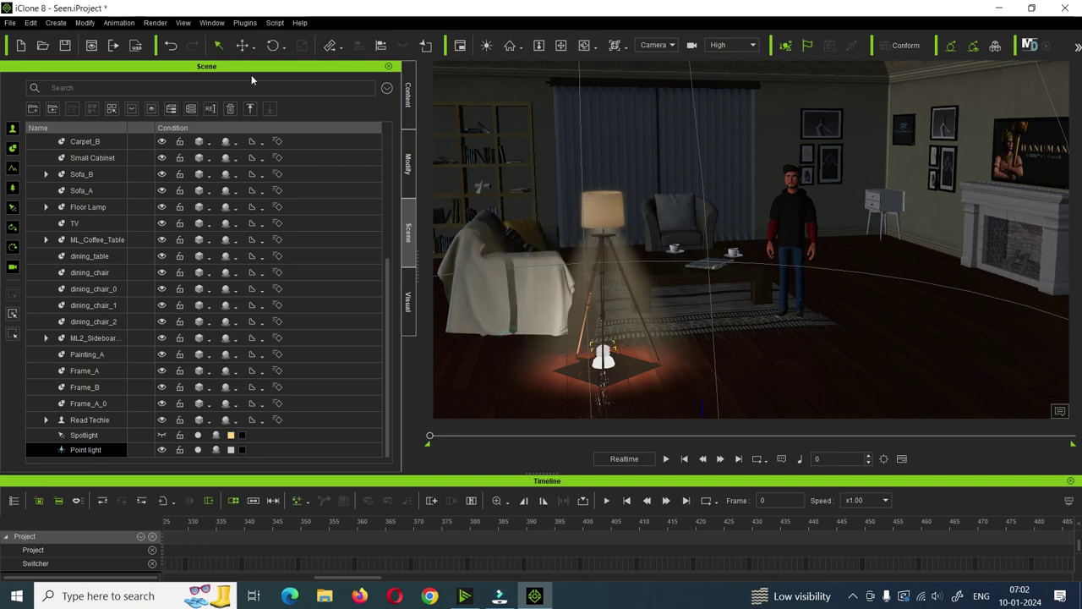
Raise the point light from the lamp's base to above the lampshade and shift it sideways in front of the curtain.
left_click(242, 45)
left_click_drag(602, 302, 600, 130)
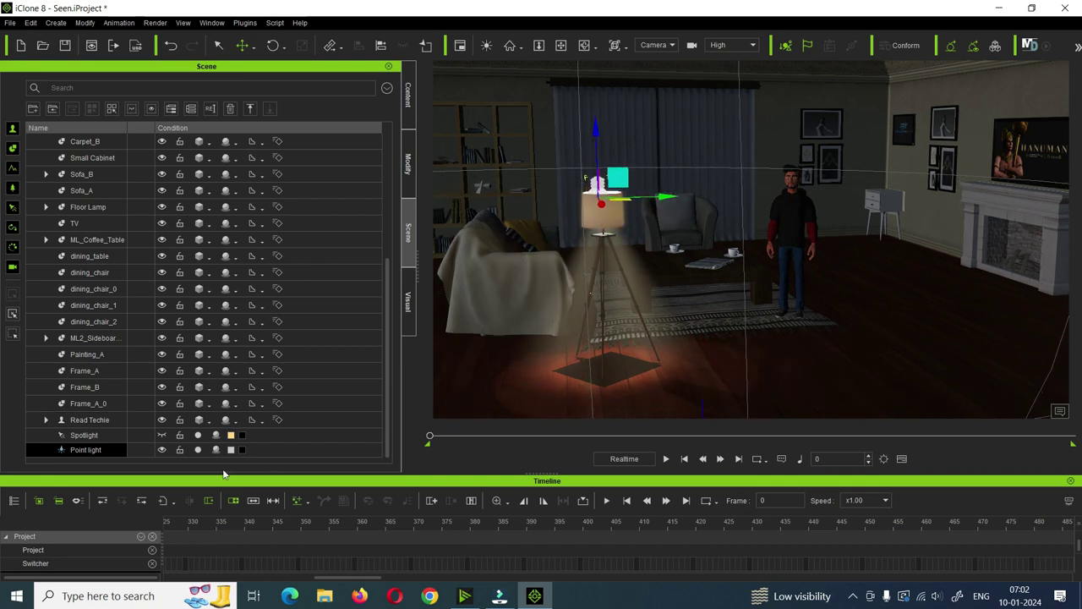
left_click(198, 453)
left_click(198, 453)
left_click_drag(615, 210, 680, 189)
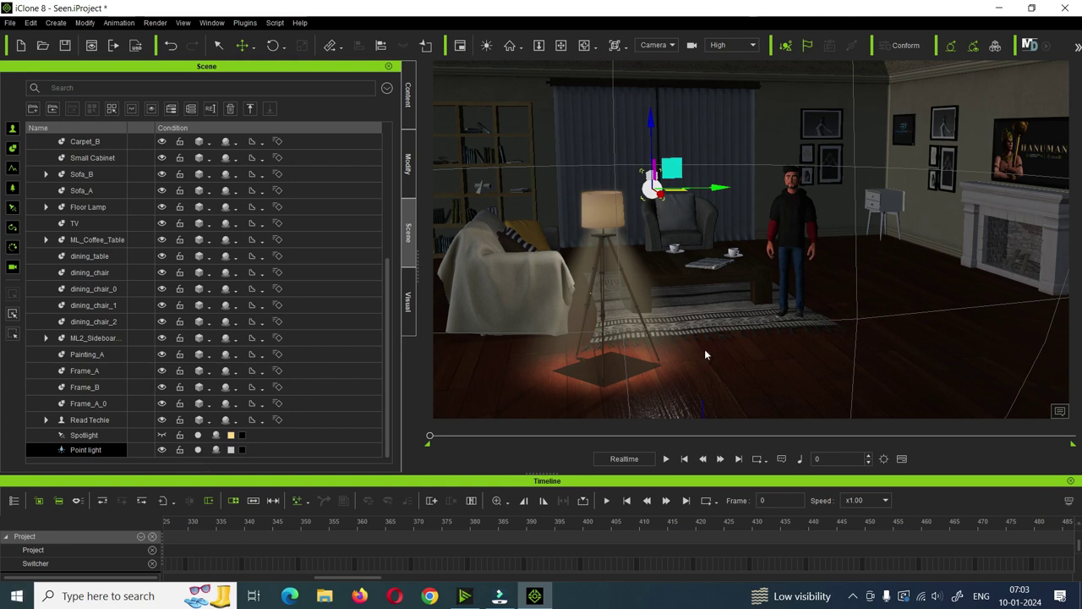
Toggle the point light icon's visibility and check the lit room in the viewport.
left_click(161, 451)
left_click(161, 452)
scroll(922, 253, "down", 8)
scroll(923, 254, "down", 3)
scroll(923, 254, "up", 2)
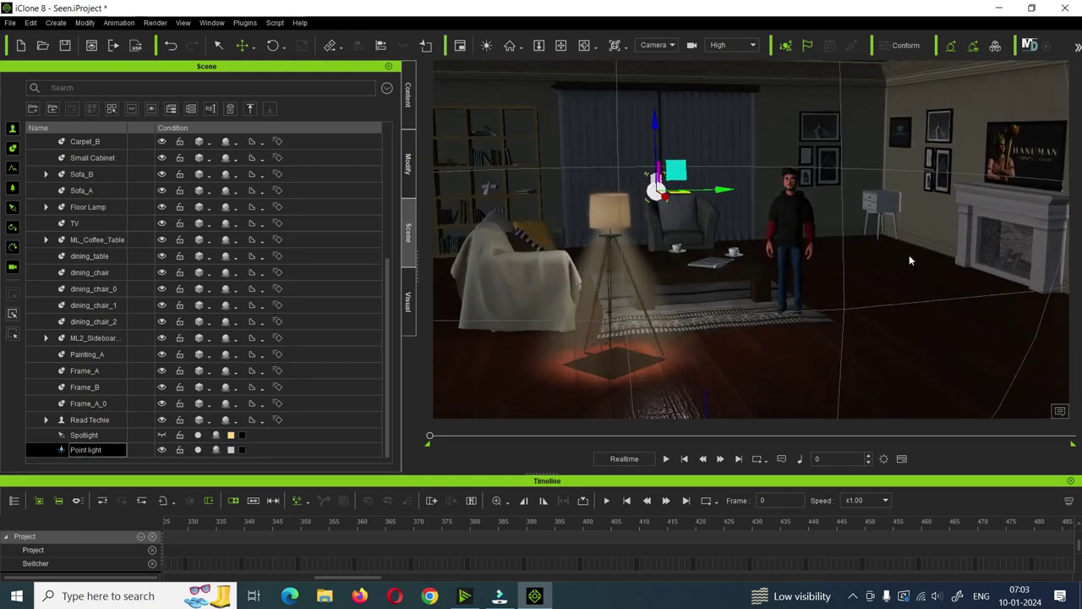
Reduce the point light's Range to 186.
left_click(407, 165)
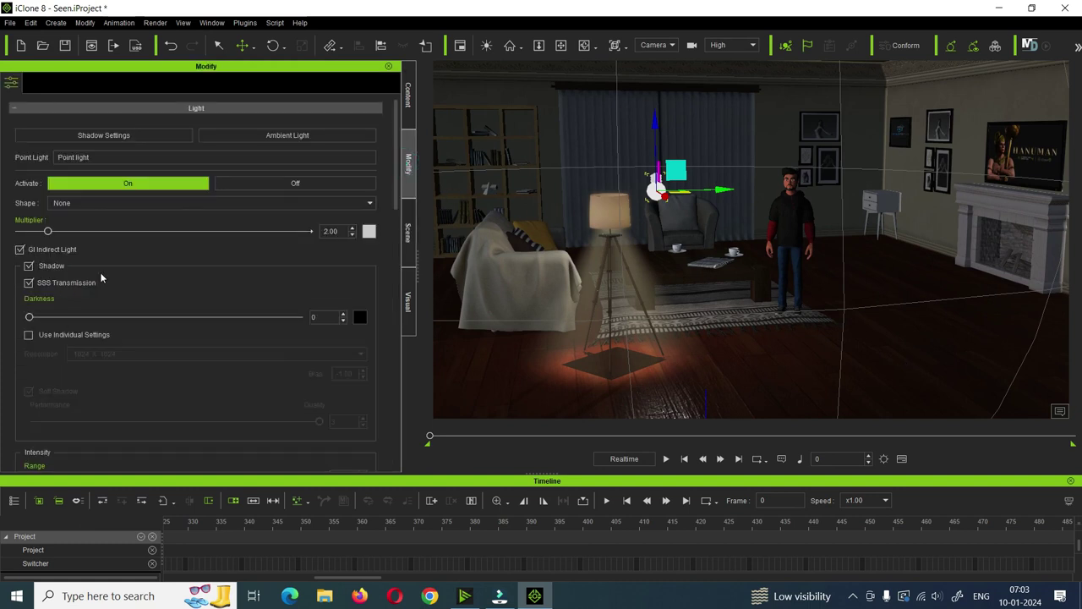
scroll(101, 279, "down", 1)
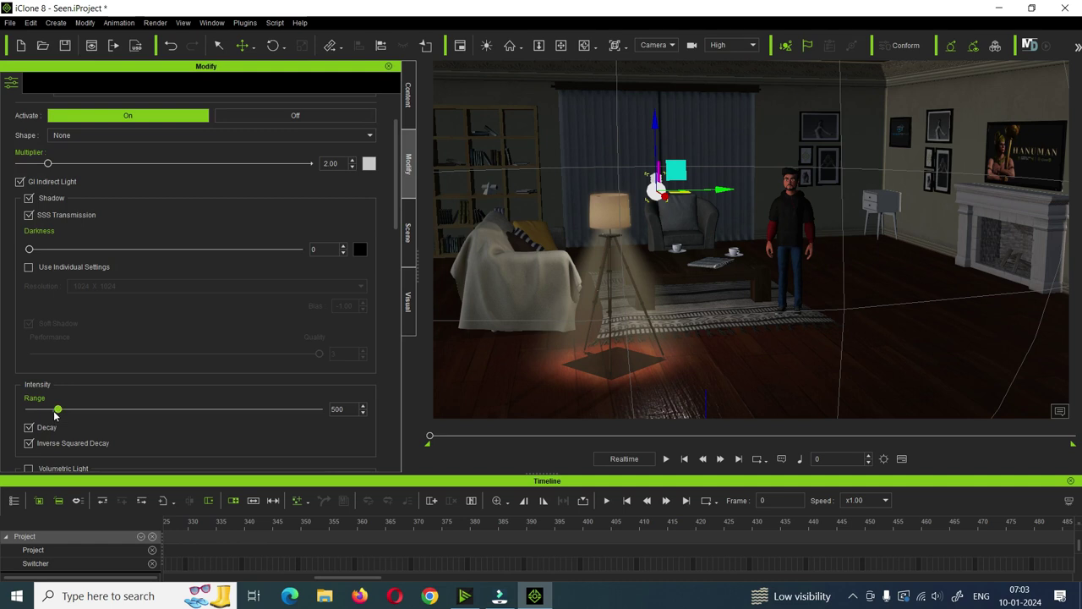
left_click_drag(57, 410, 37, 416)
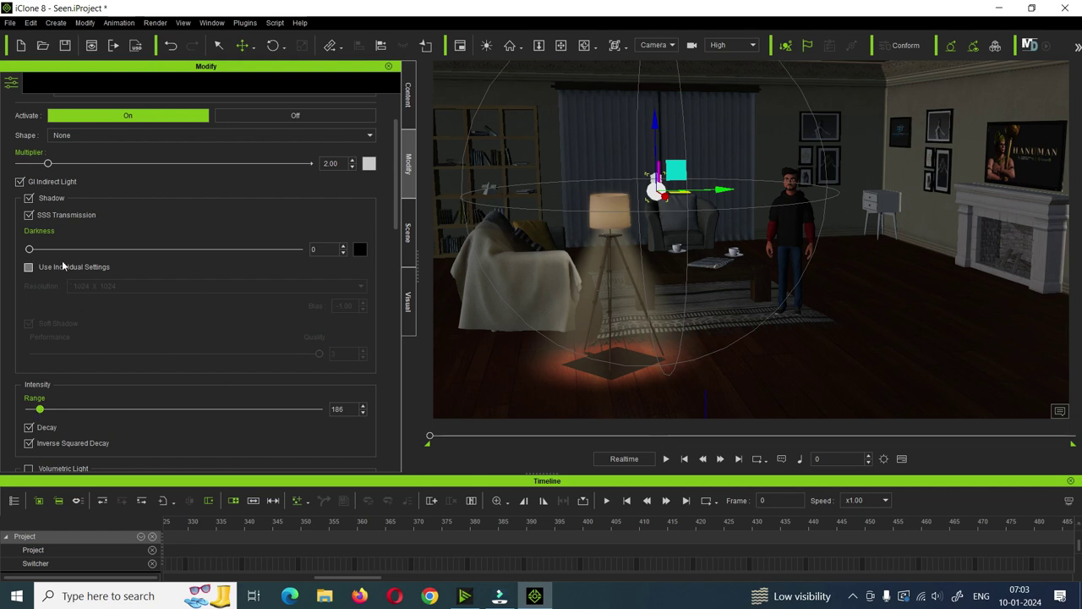
Try lowering the point light's Multiplier to 0 and undo the change.
scroll(80, 329, "up", 2)
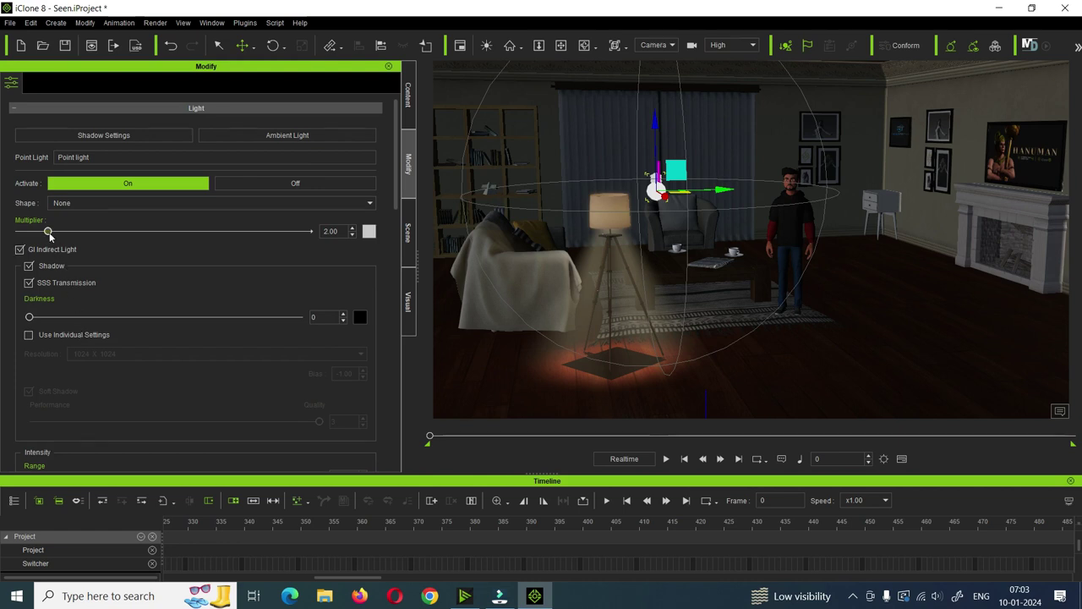
left_click_drag(48, 232, 2, 243)
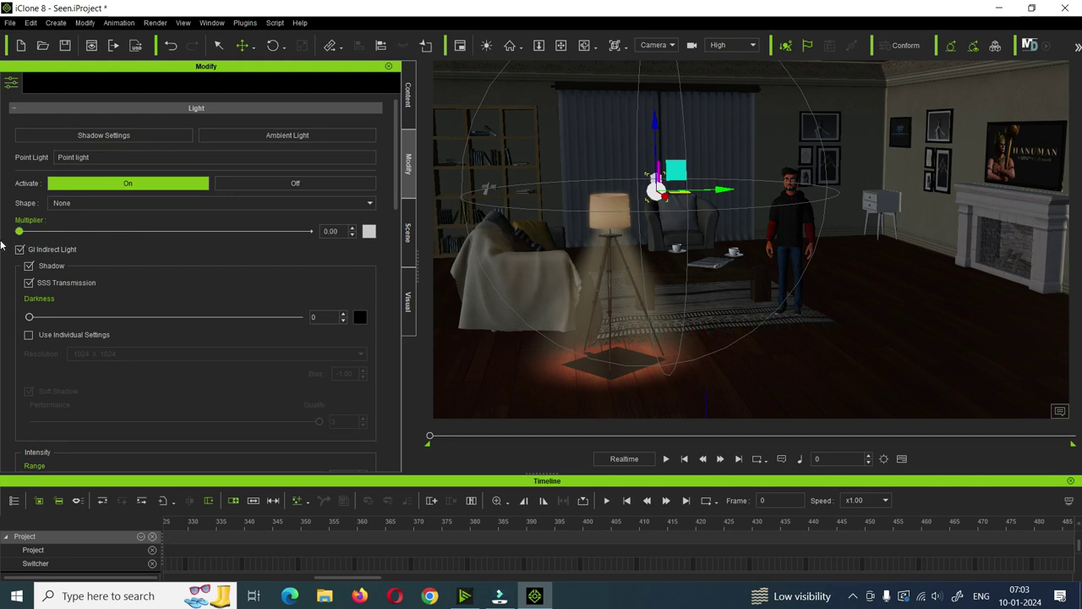
key("ctrl+z")
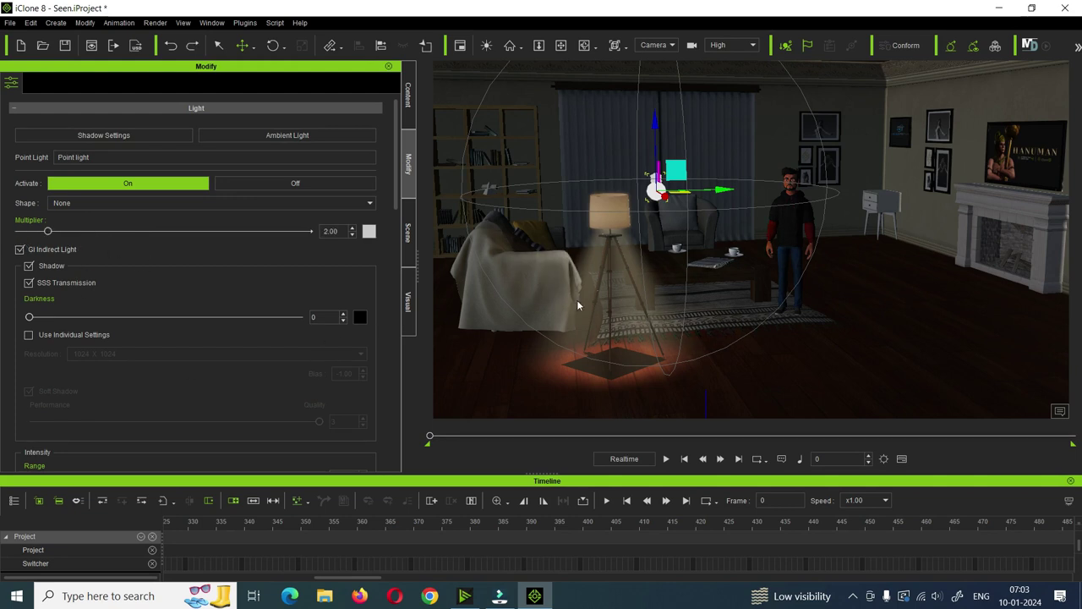
Copy the HTML colour code #ffd787 from the floor lamp's Spotlight.
left_click(611, 211)
left_click(409, 232)
left_click(172, 435)
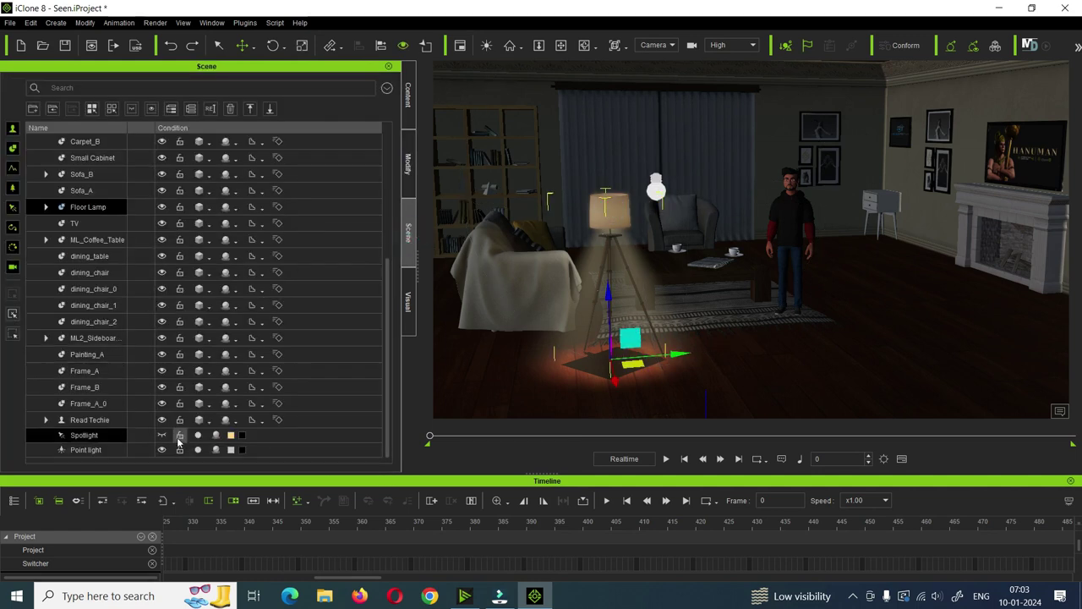
left_click(231, 435)
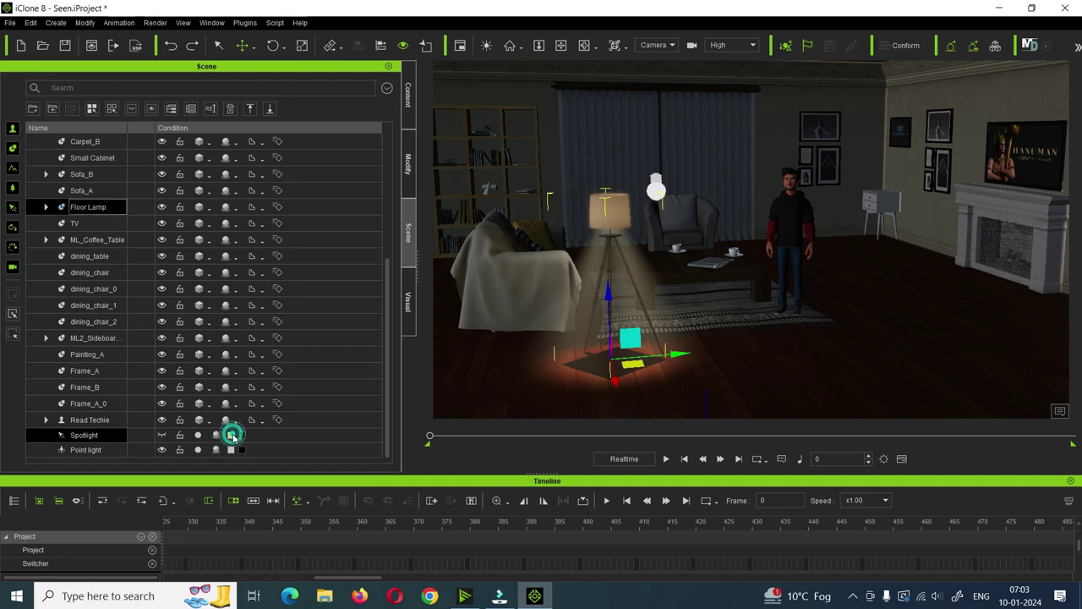
triple_click(624, 384)
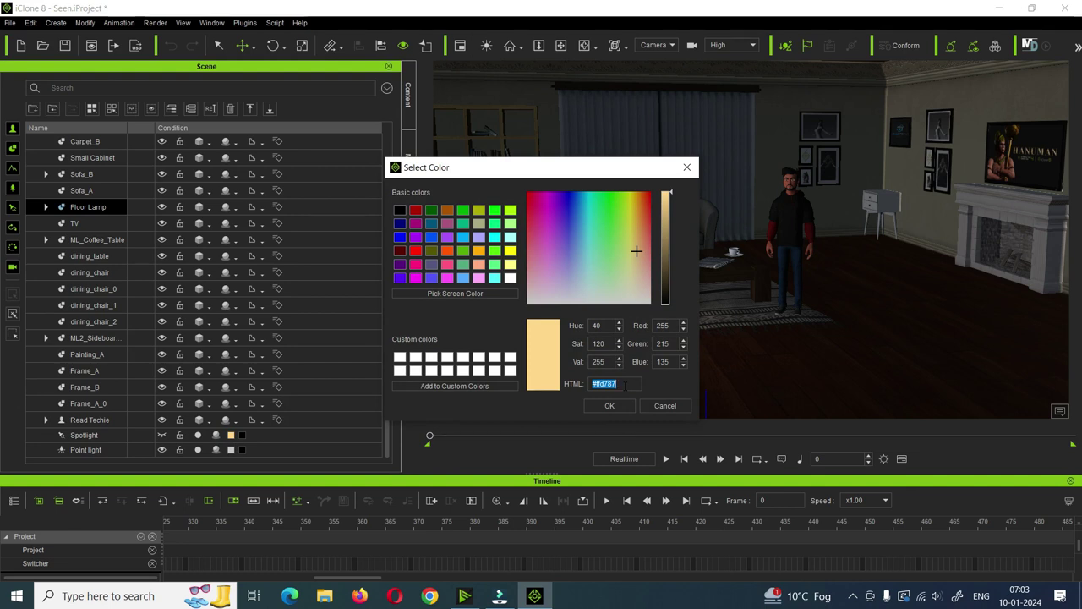
left_click(610, 406)
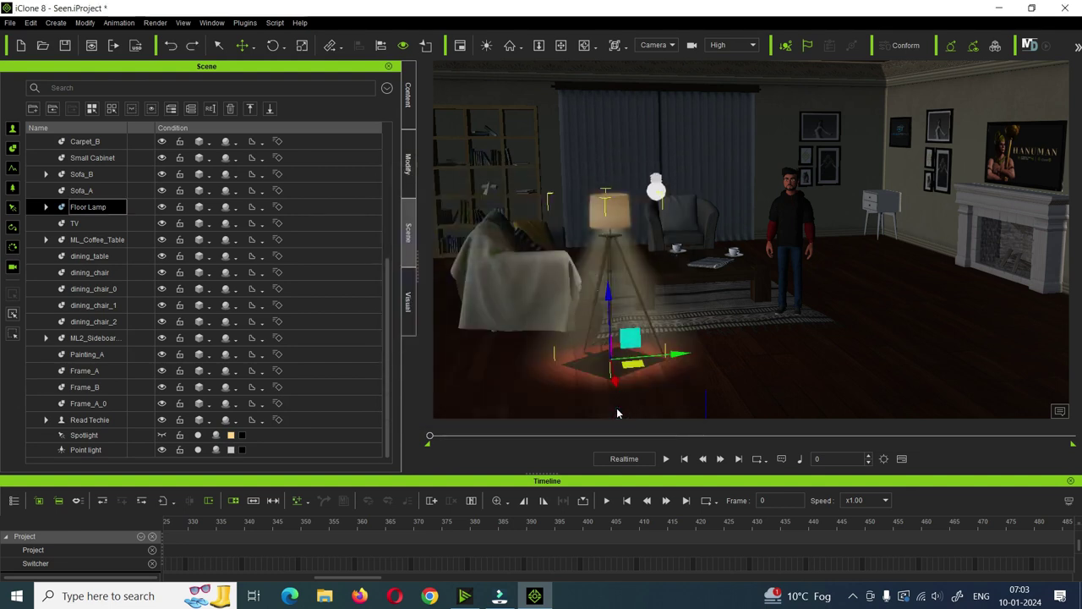
Set the point light's colour to #ffd787 to match the Spotlight.
left_click(656, 187)
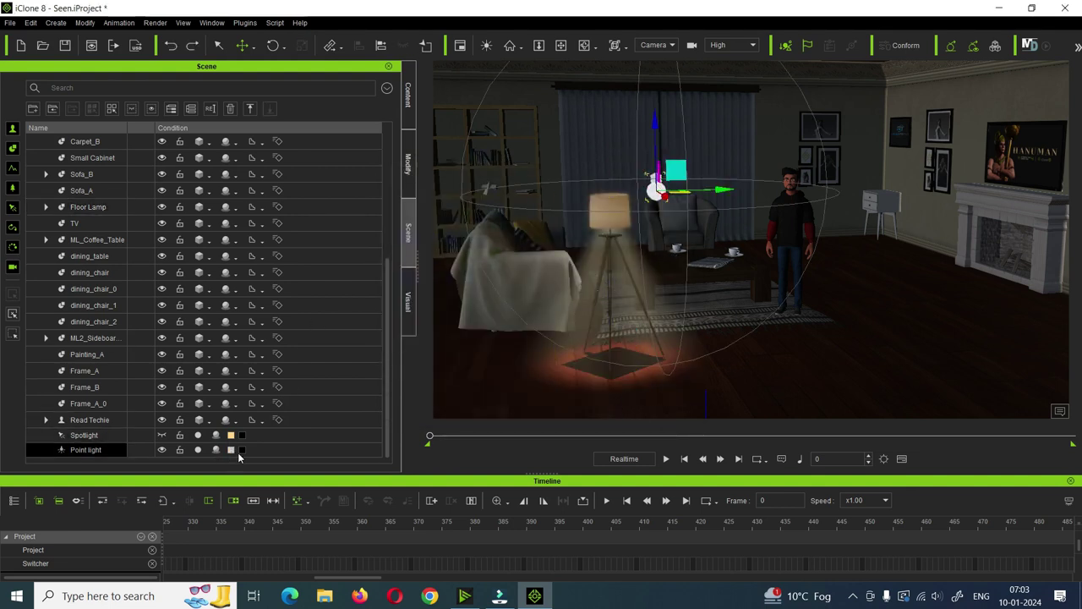
left_click(230, 450)
double_click(630, 384)
key("ctrl+v")
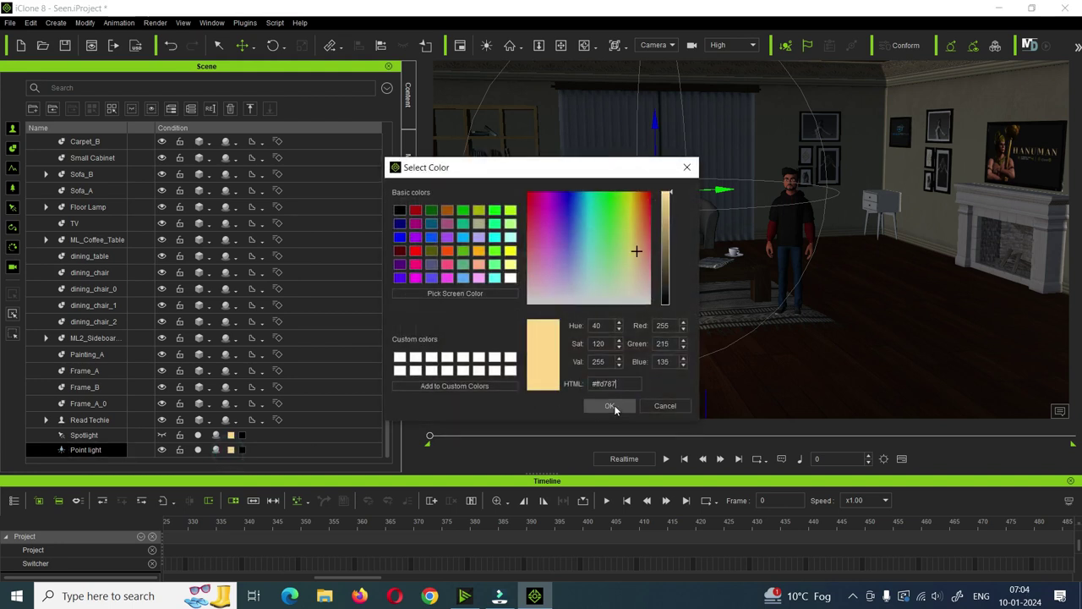
left_click(615, 407)
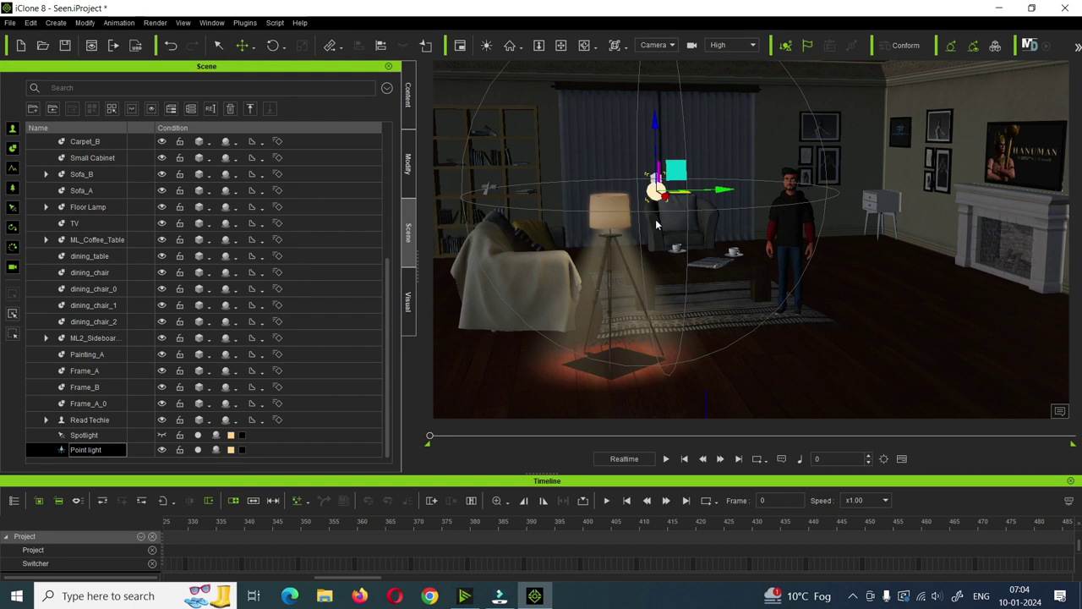
Hide the point light's icon in the viewport and compare the scene with the light off and on, leaving it on.
left_click(199, 450)
left_click(199, 449)
left_click(199, 450)
left_click(198, 450)
left_click(162, 450)
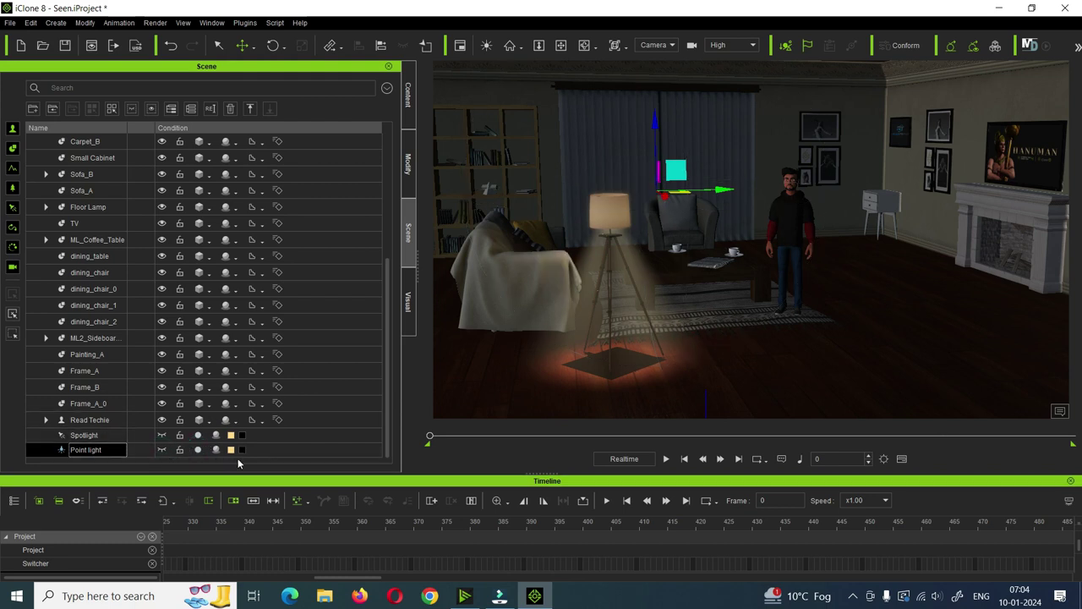
left_click(197, 450)
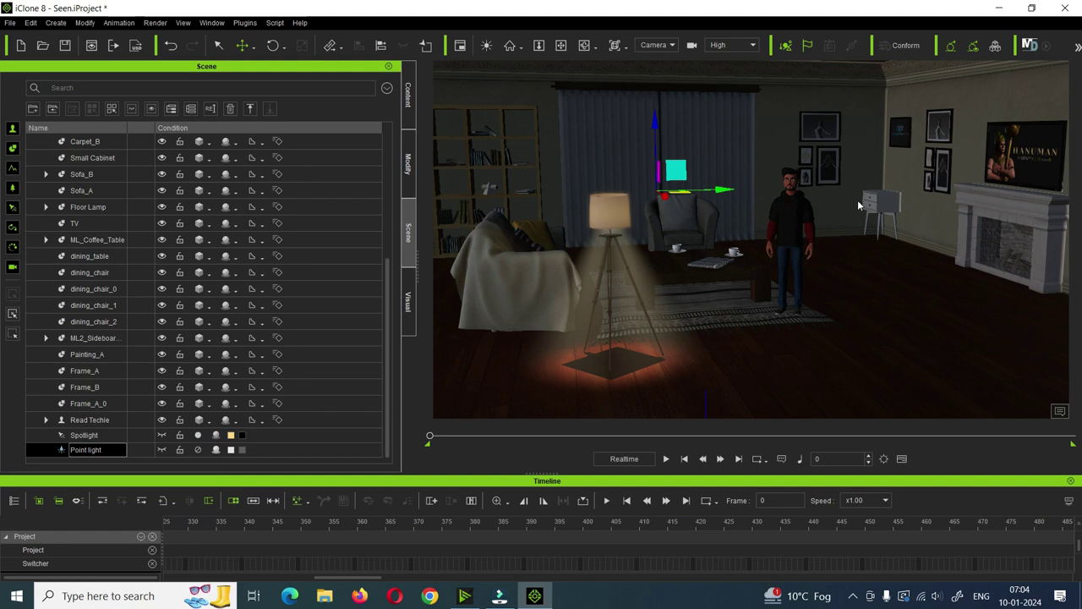
left_click(197, 450)
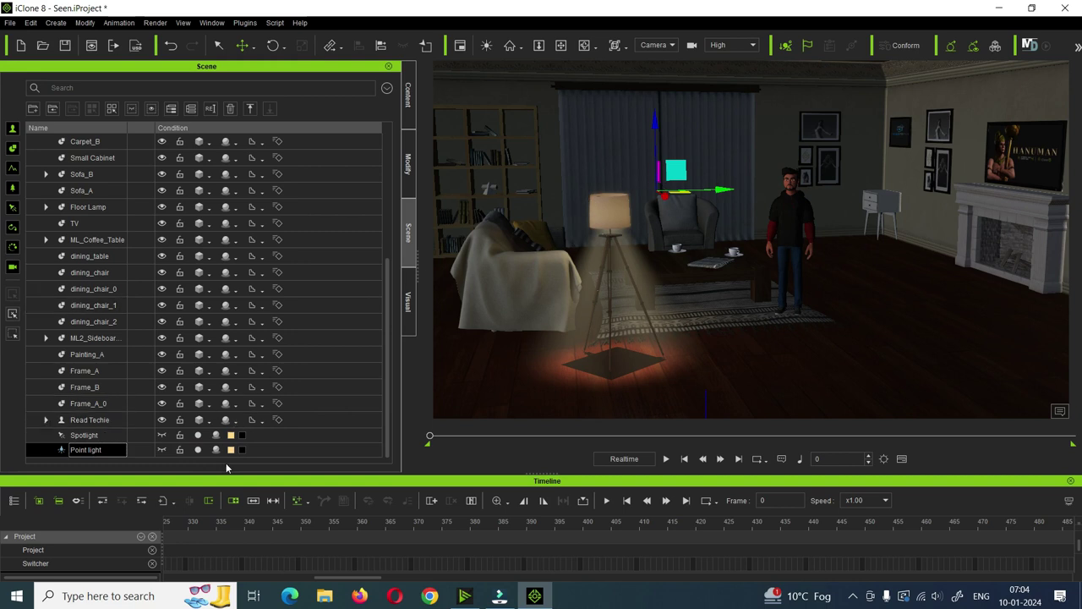
Look at the light props in the 04_Special Light folder of the Props library.
left_click(410, 176)
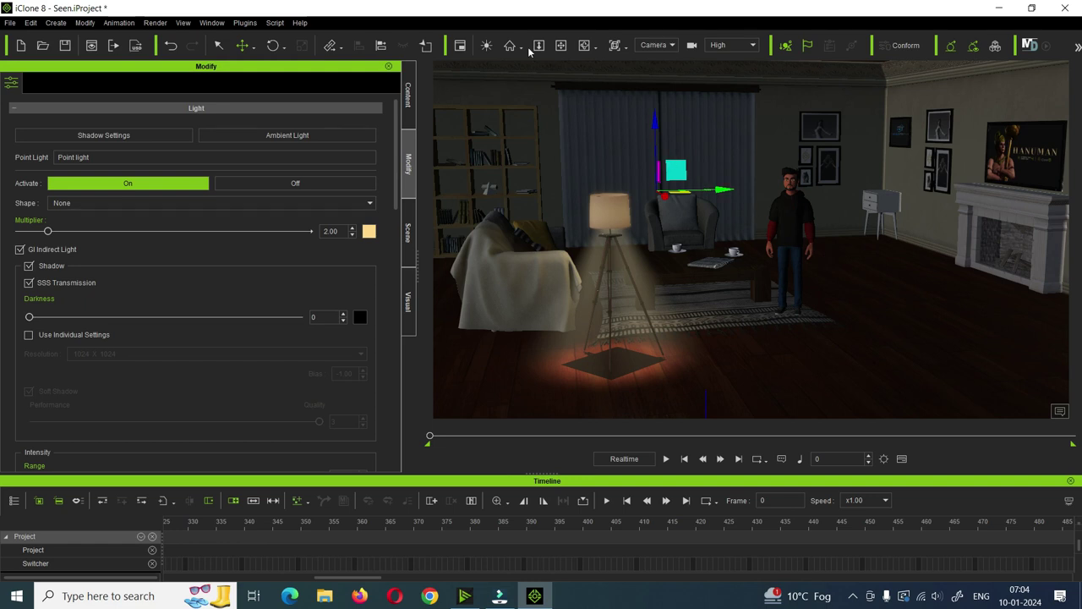
left_click(561, 44)
left_click_drag(658, 164, 724, 256)
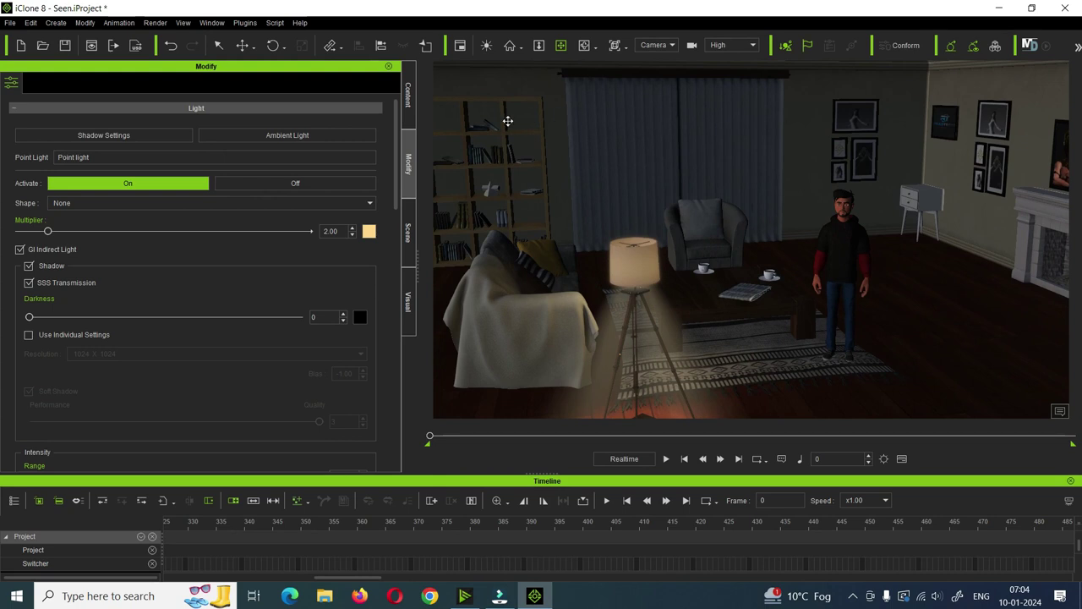
left_click(411, 108)
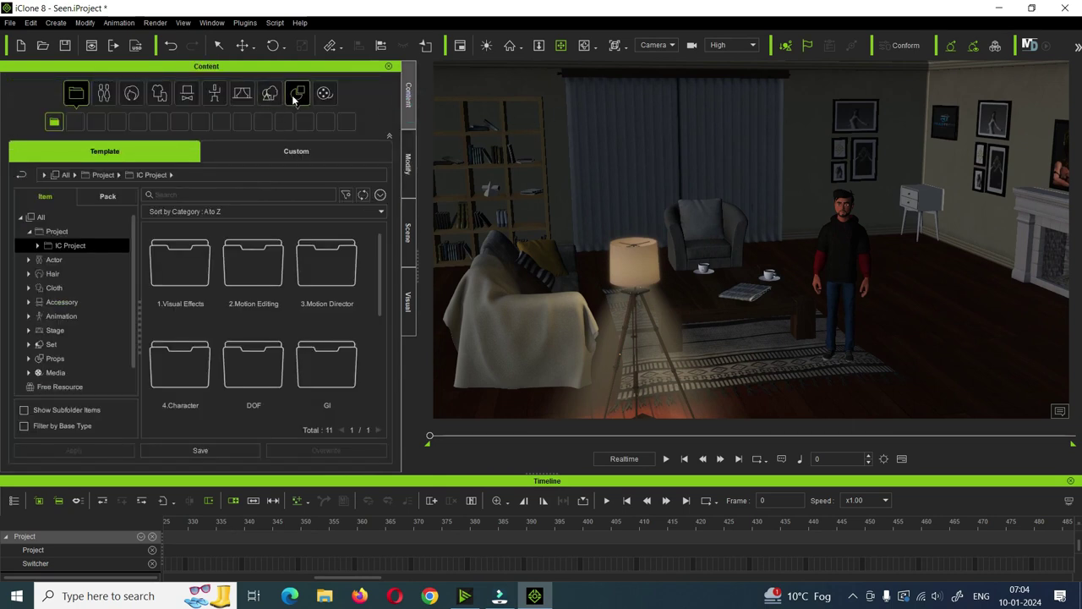
left_click(297, 95)
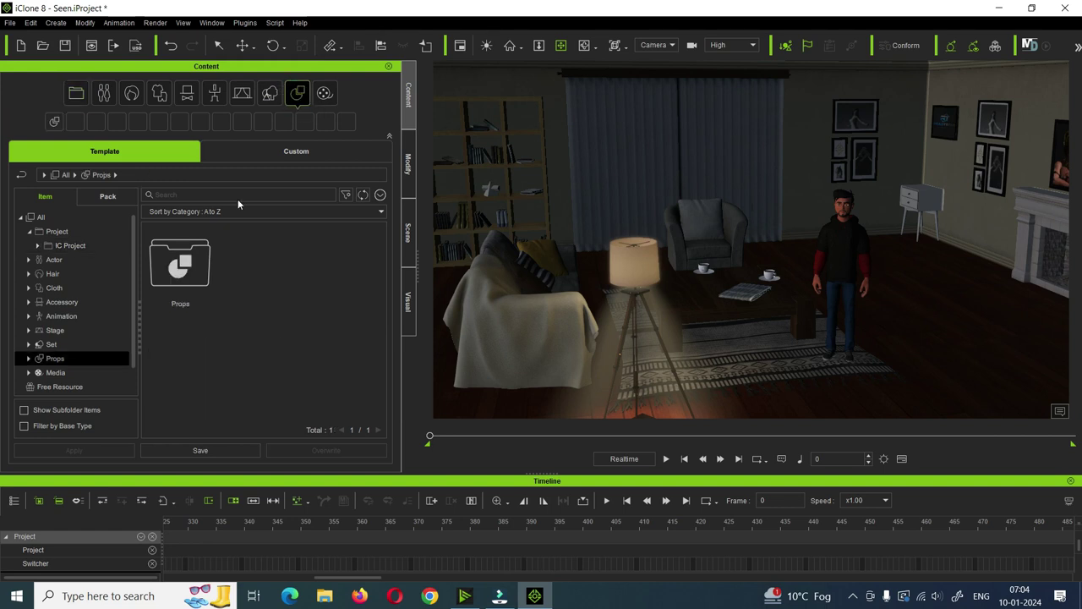
double_click(203, 264)
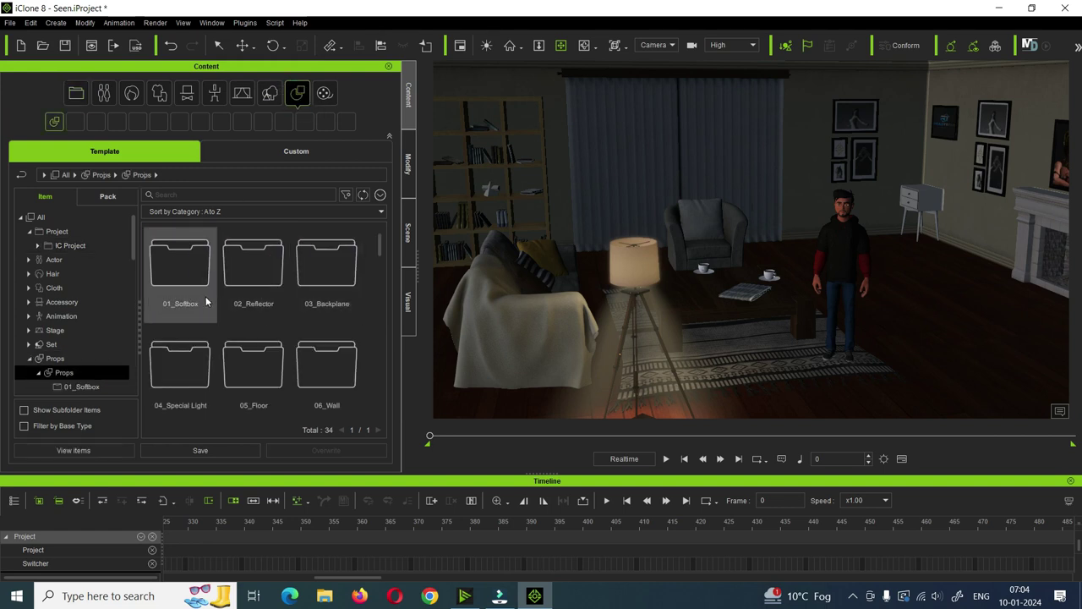
left_click_drag(381, 248, 380, 258)
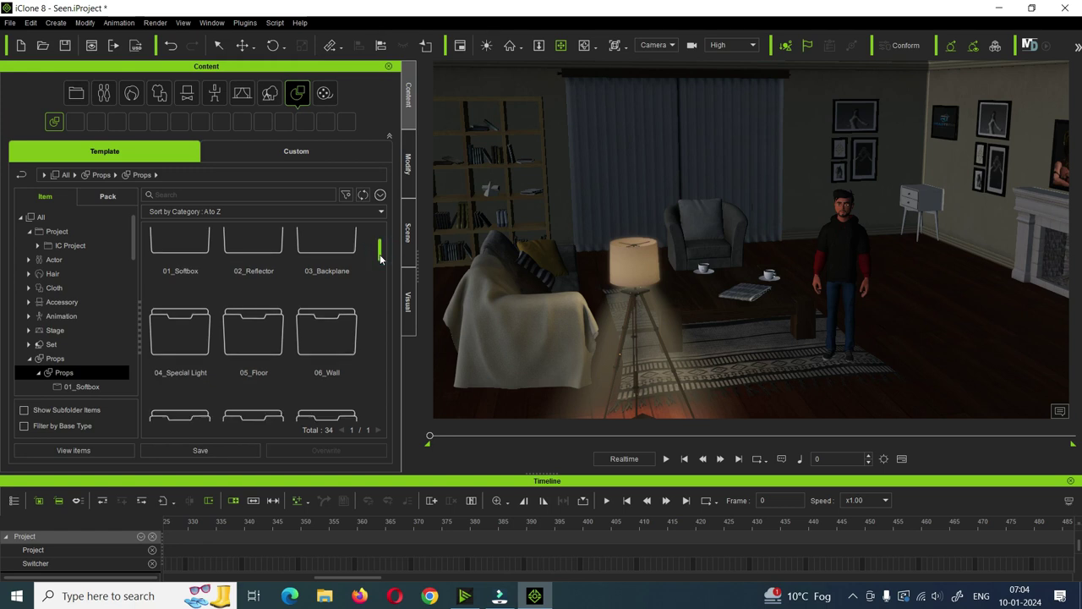
double_click(175, 332)
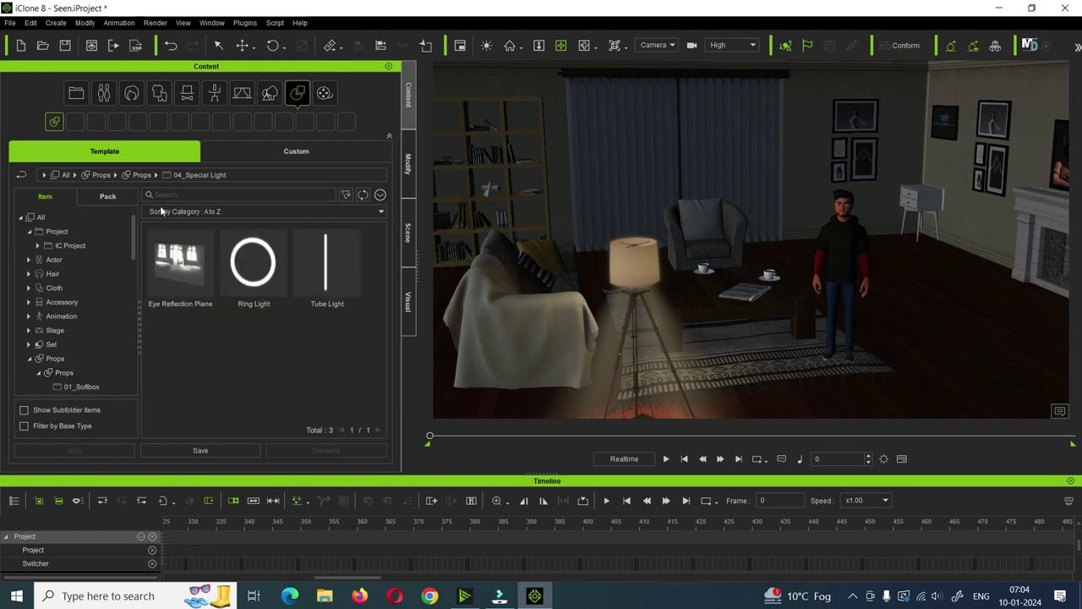
Open the Light Tool folder of the Props library.
scroll(93, 346, "down", 1)
scroll(93, 346, "down", 4)
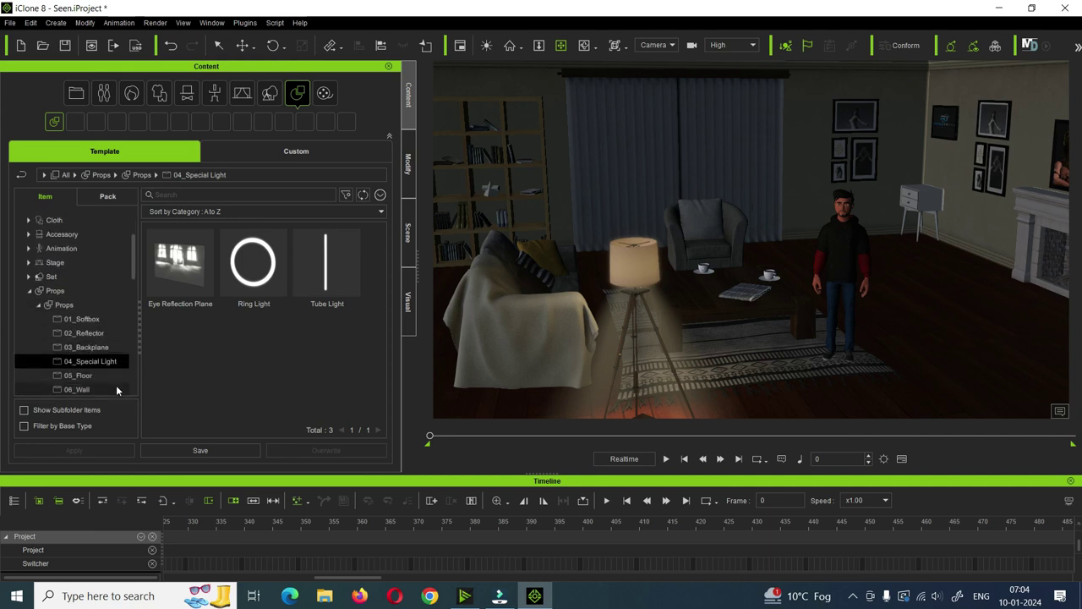
scroll(110, 365, "down", 4)
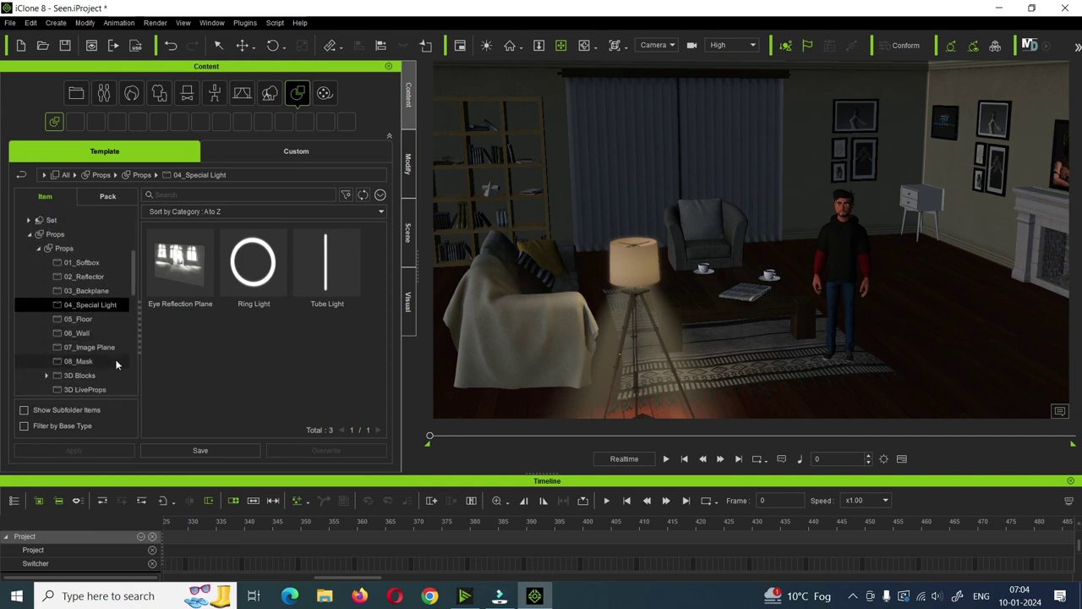
scroll(116, 366, "down", 6)
scroll(117, 365, "down", 5)
left_click(91, 360)
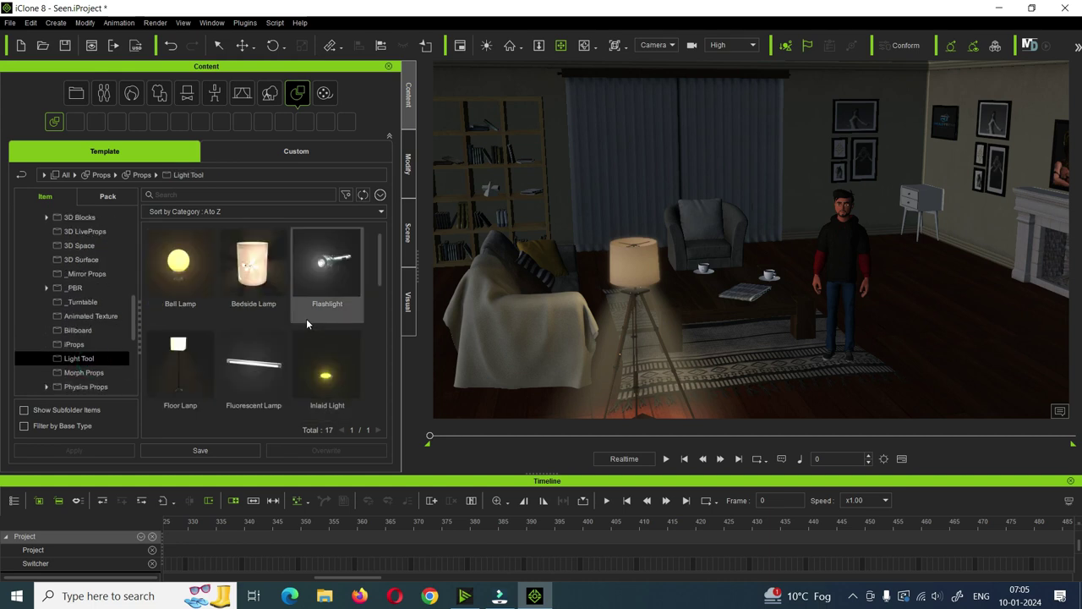
Browse the Light Tool props and add the Pendant lamp to the room near the coffee table.
scroll(307, 324, "down", 1)
scroll(307, 326, "down", 5)
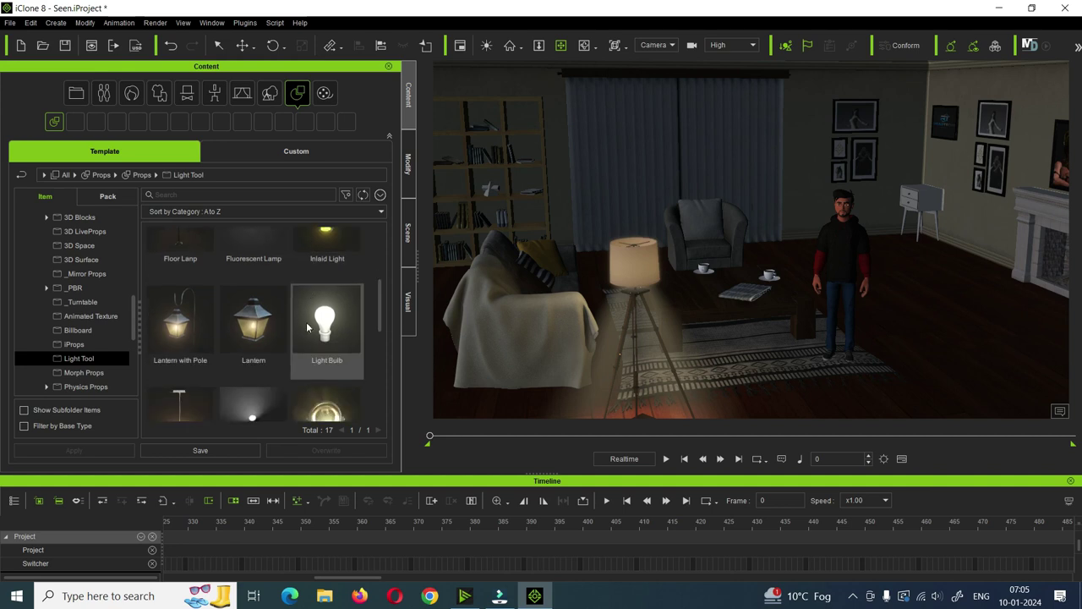
scroll(307, 327, "down", 2)
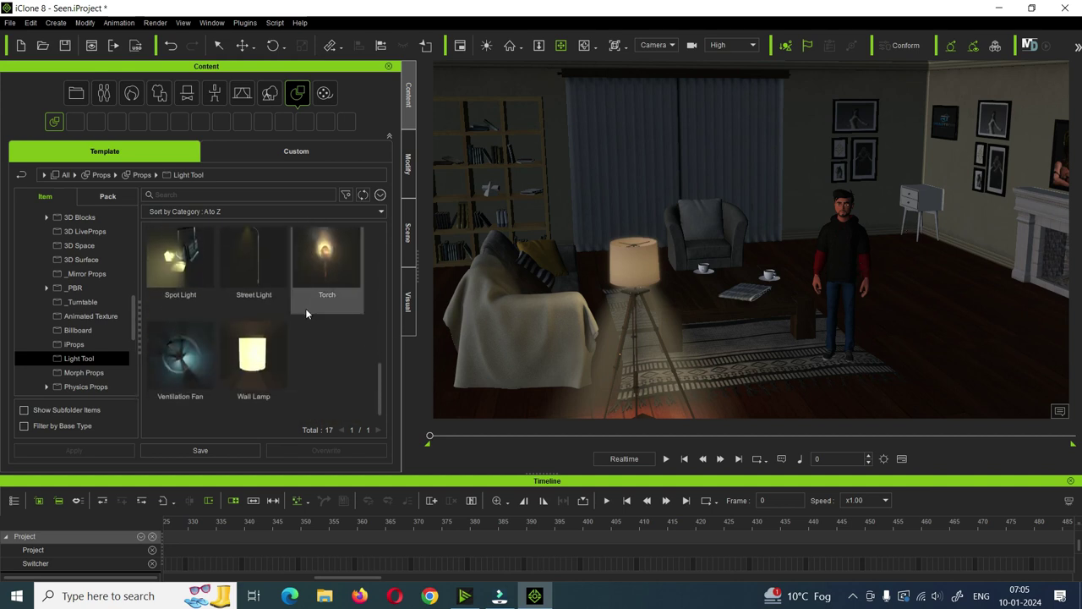
scroll(307, 313, "up", 5)
scroll(308, 312, "up", 4)
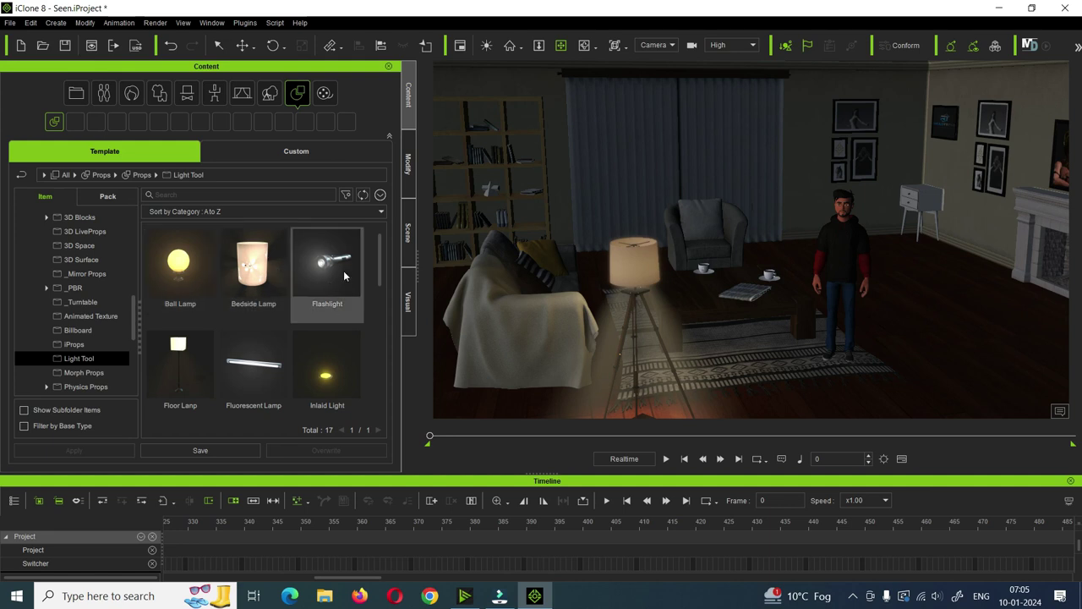
scroll(264, 355, "down", 1)
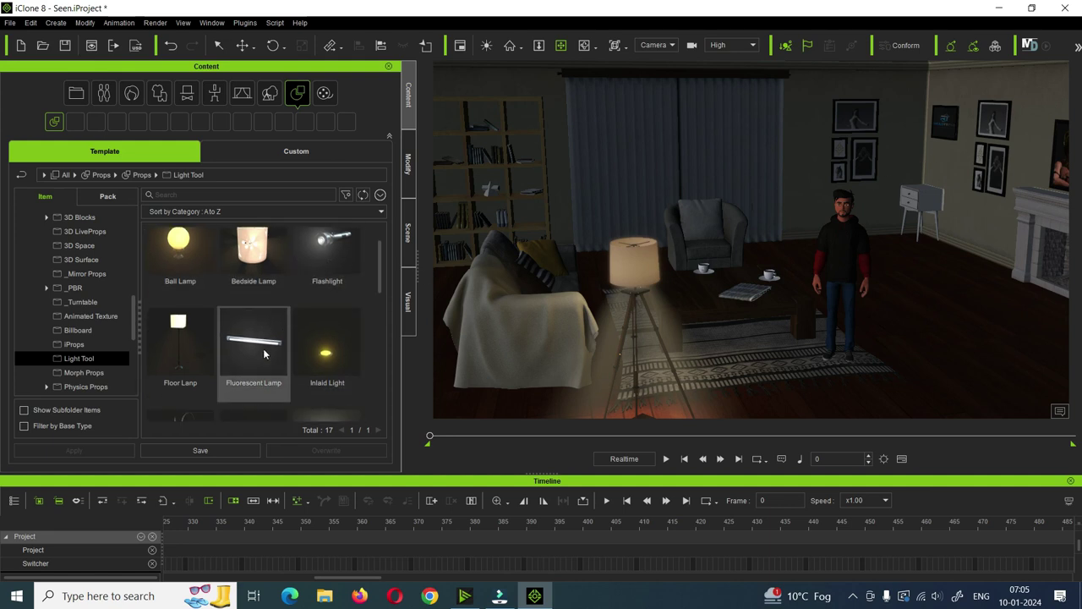
scroll(263, 355, "down", 5)
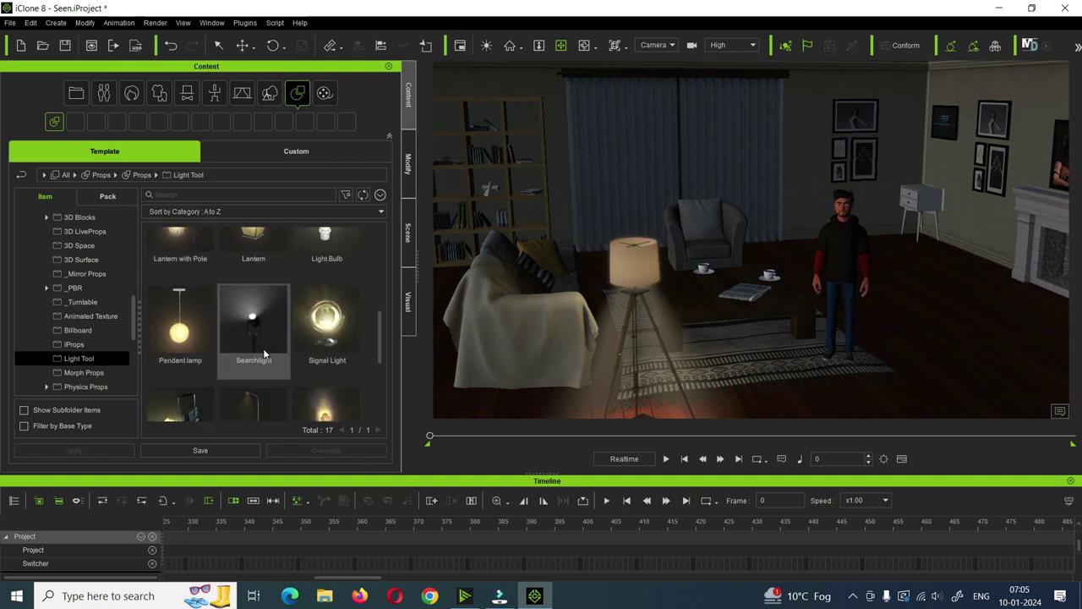
left_click_drag(180, 330, 739, 340)
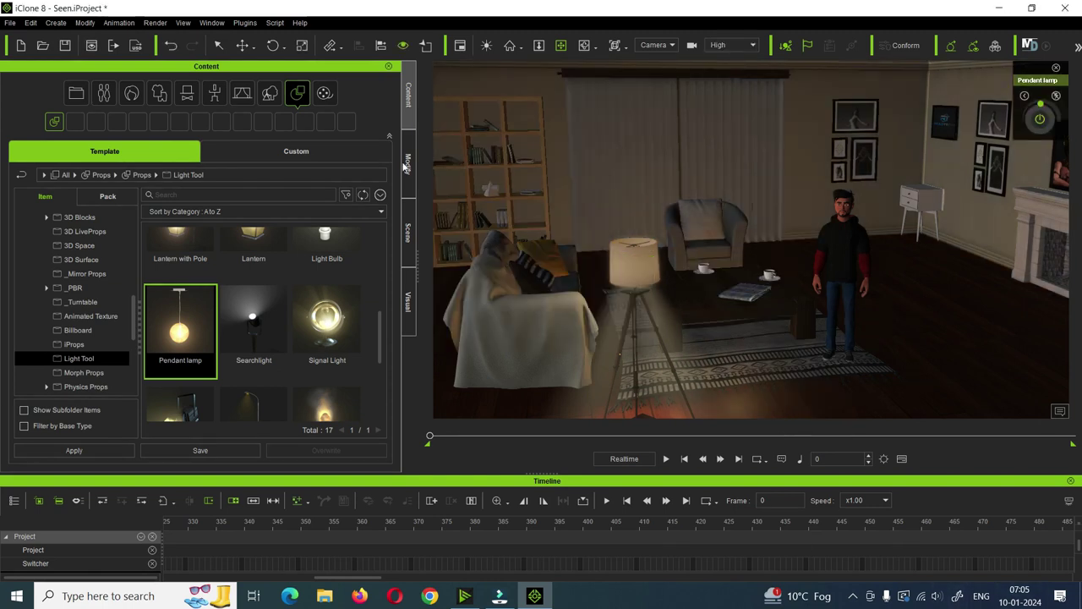
Raise the pendant lamp until its mount sits against the ceiling above the coffee table.
key("w")
left_click_drag(741, 271, 745, 17)
left_click(560, 45)
left_click_drag(652, 93, 720, 146)
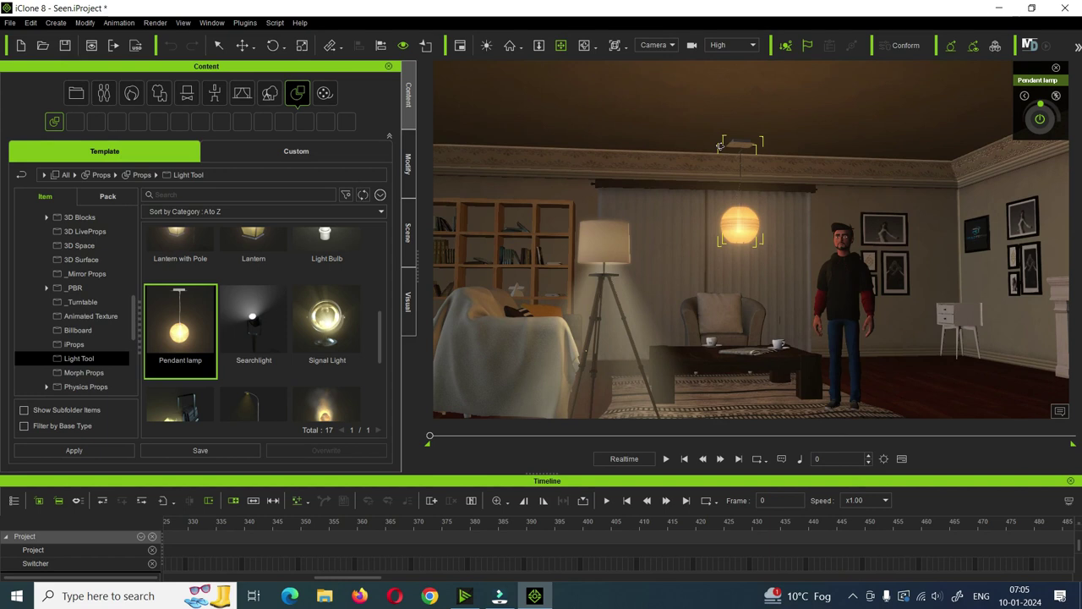
left_click(242, 46)
left_click_drag(741, 82, 734, 12)
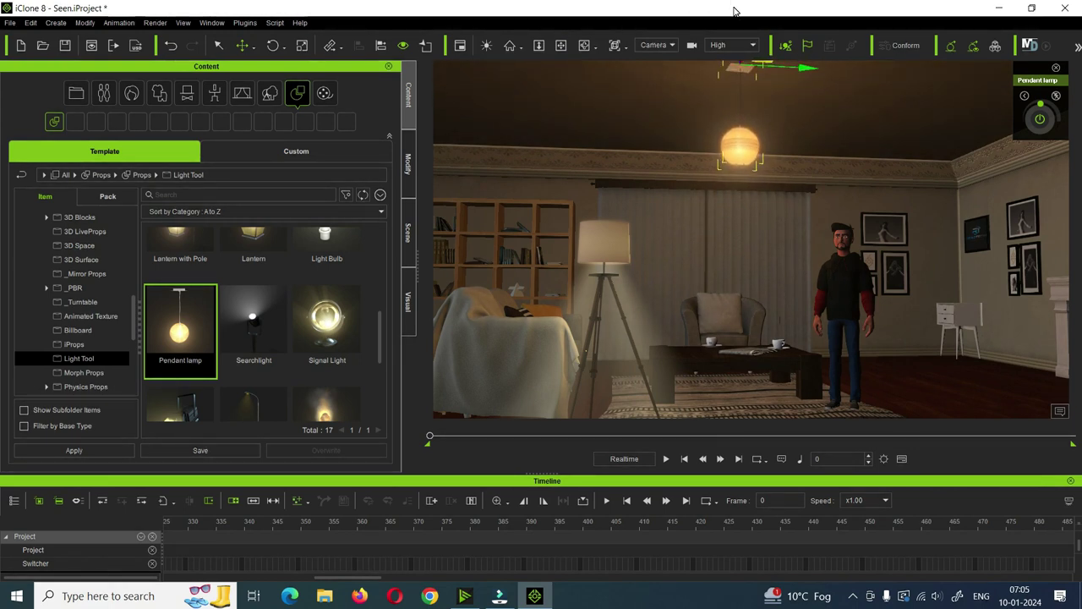
left_click_drag(734, 11, 734, 12)
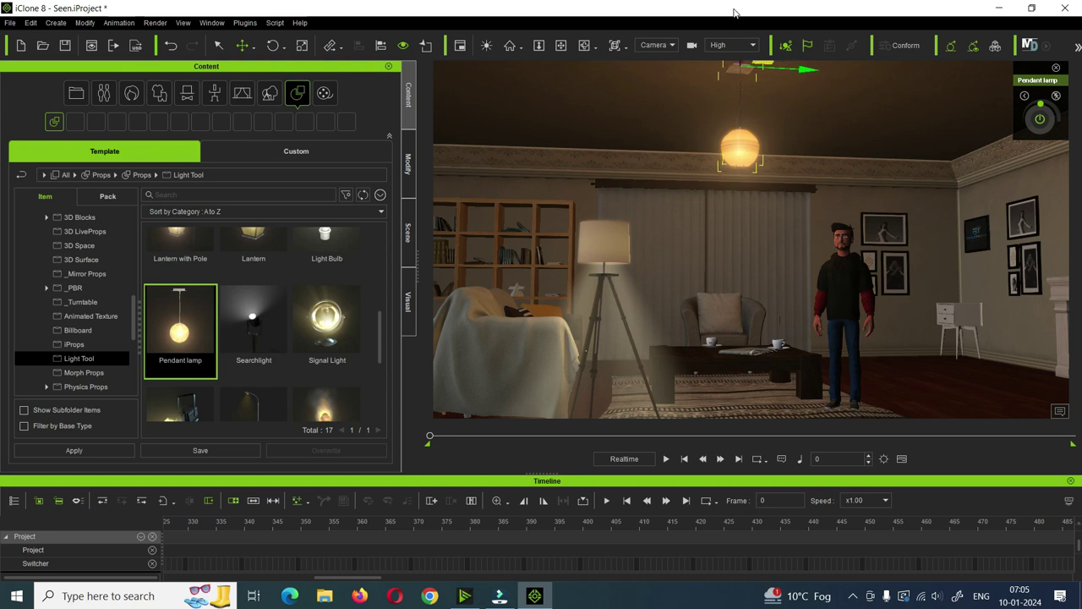
Compare the room with the pendant lamp's own point light off and on, leaving it on.
left_click(583, 45)
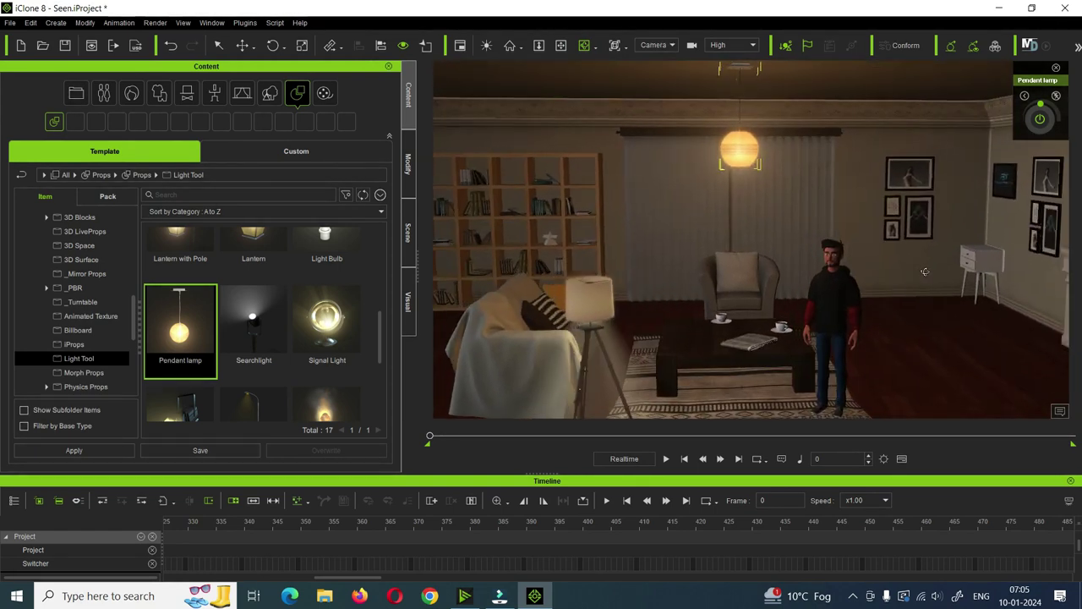
right_click_drag(615, 265, 799, 296)
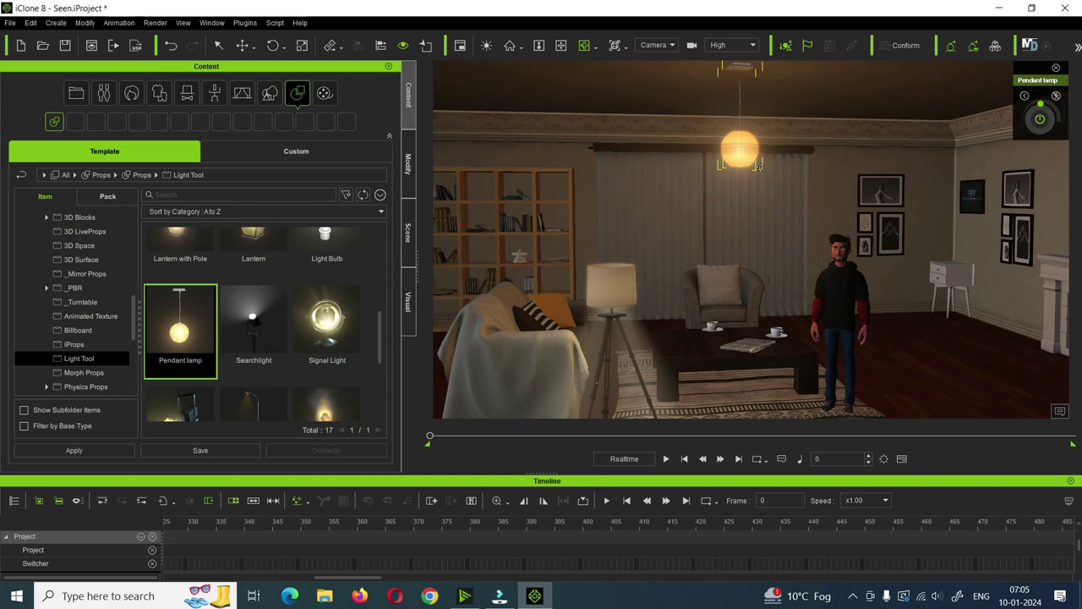
left_click(408, 240)
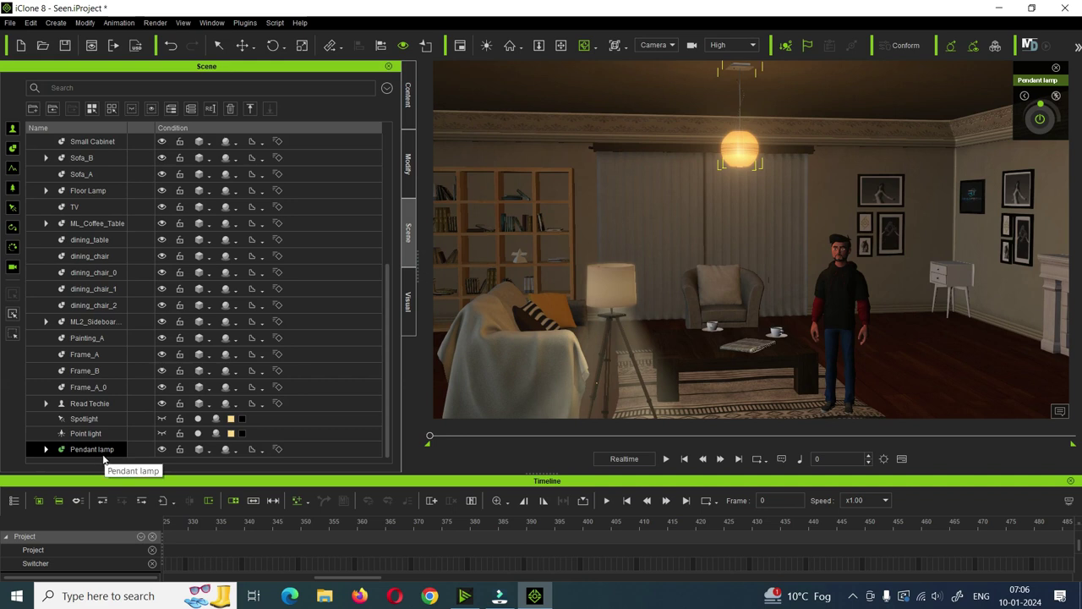
left_click(47, 451)
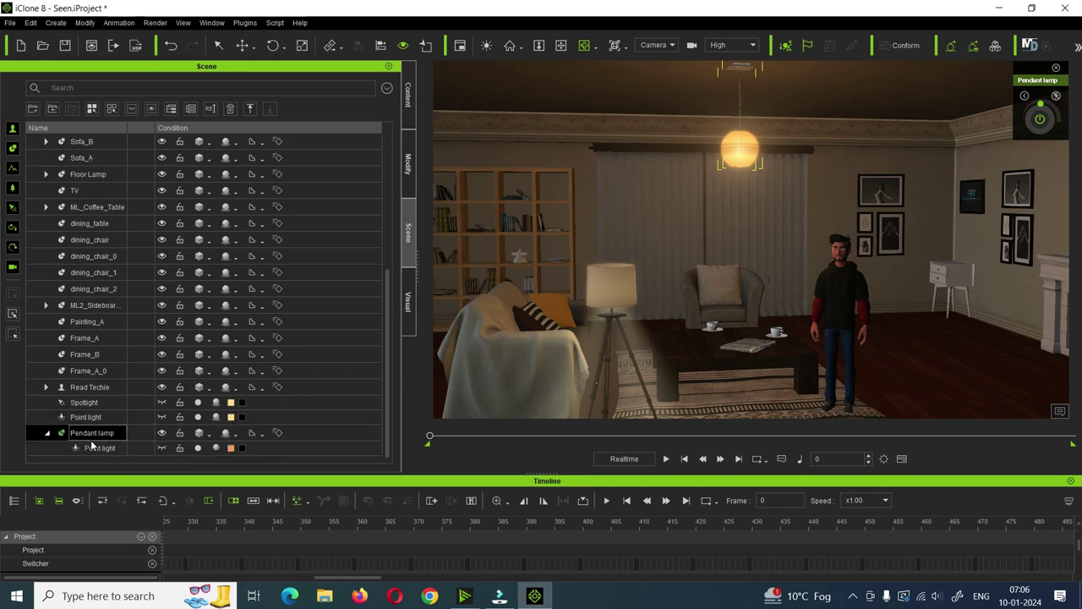
left_click(198, 448)
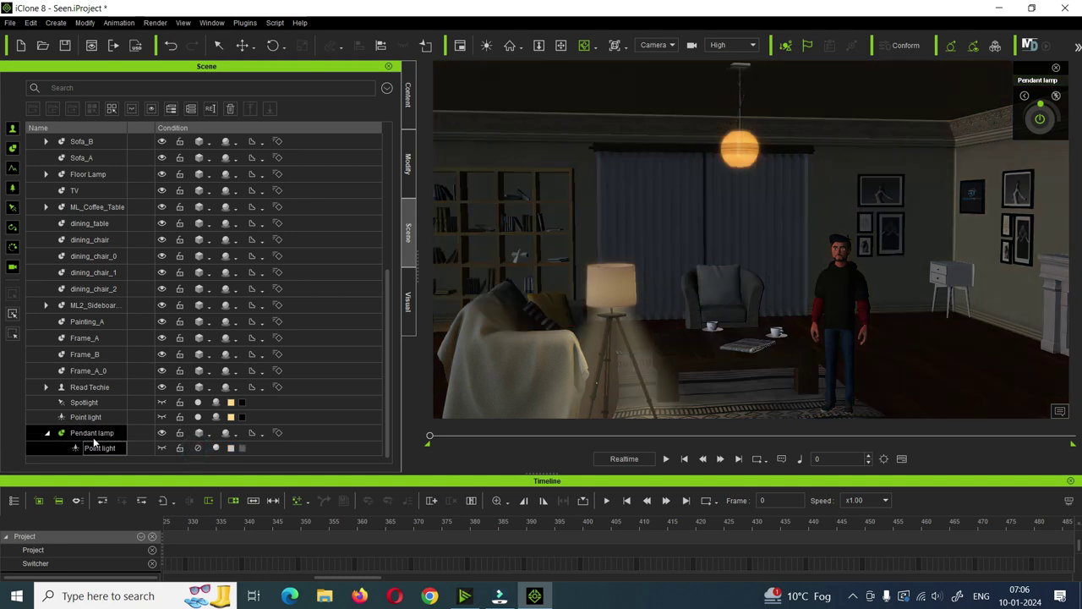
left_click(198, 448)
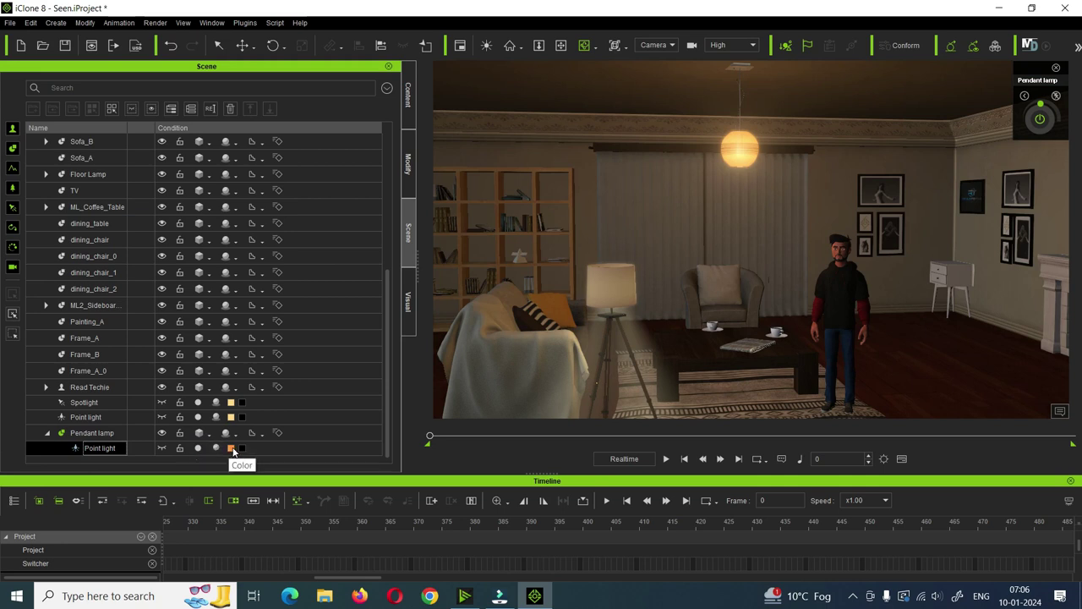
Try white, orange #ff5500 and pale yellow #ffff7f for the pendant lamp's point light, then discard the colour change.
left_click(232, 419)
left_click(408, 166)
left_click(369, 232)
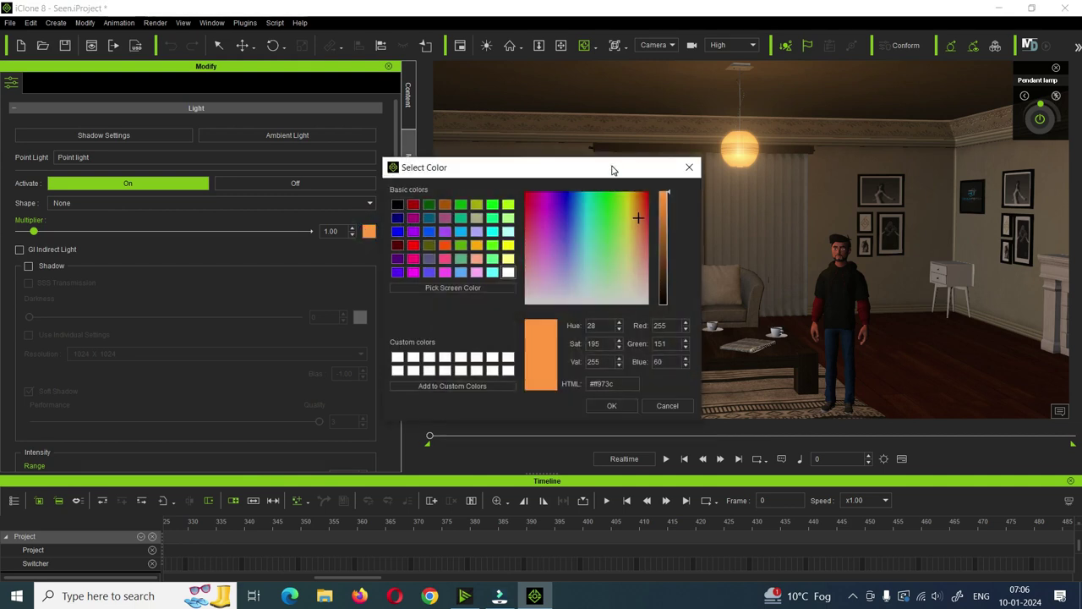
left_click_drag(614, 168, 521, 196)
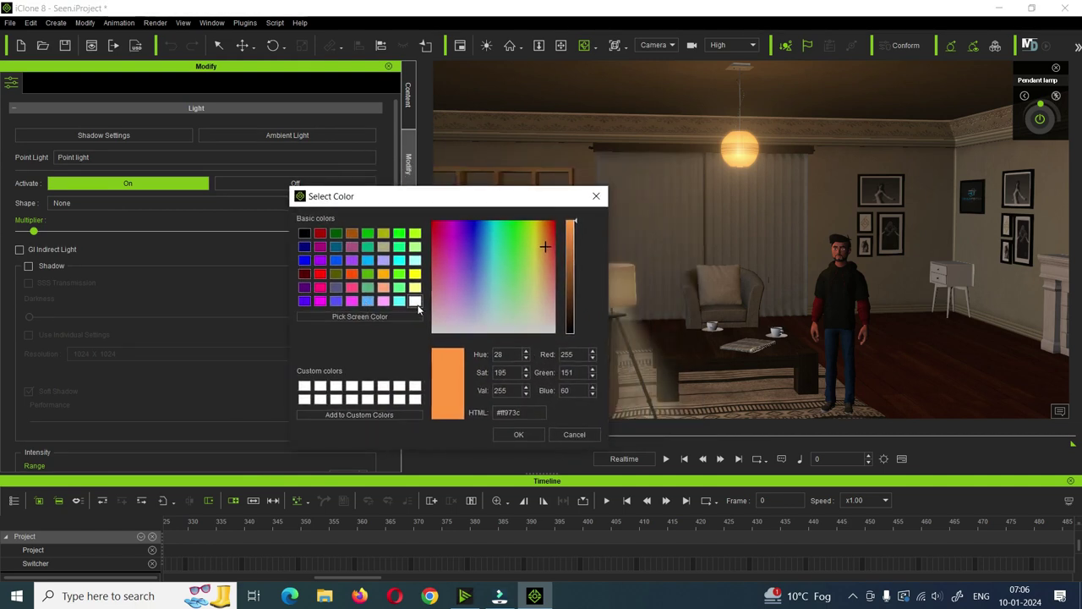
left_click(415, 301)
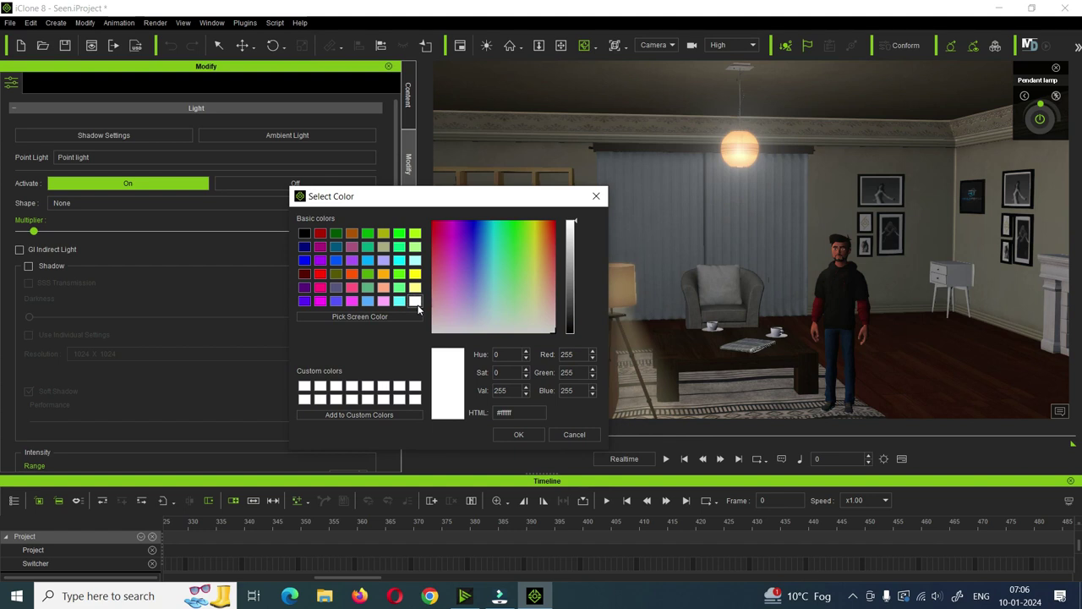
left_click(353, 275)
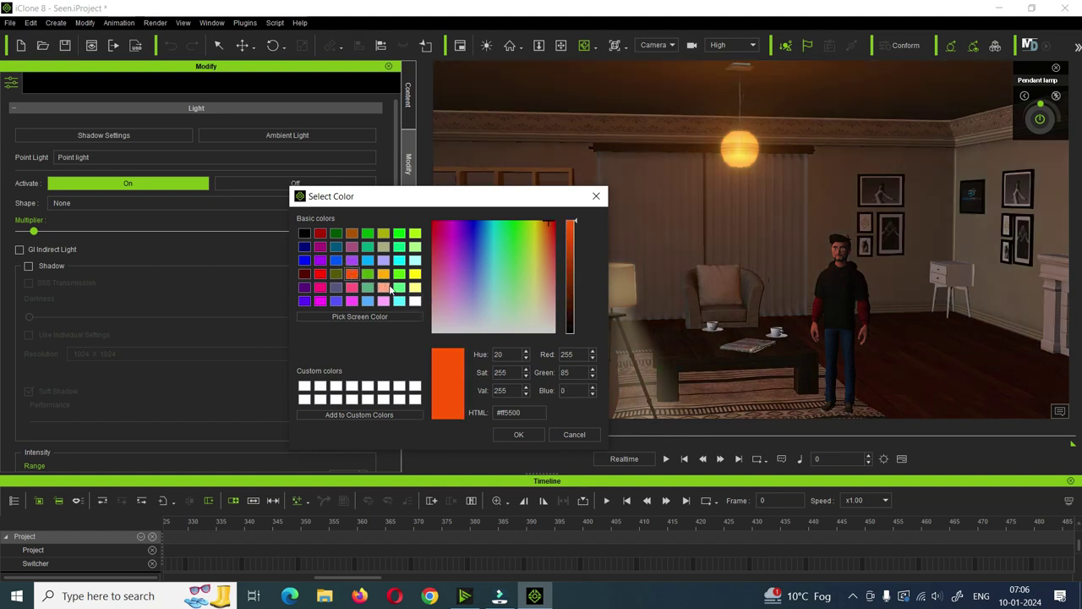
left_click(414, 288)
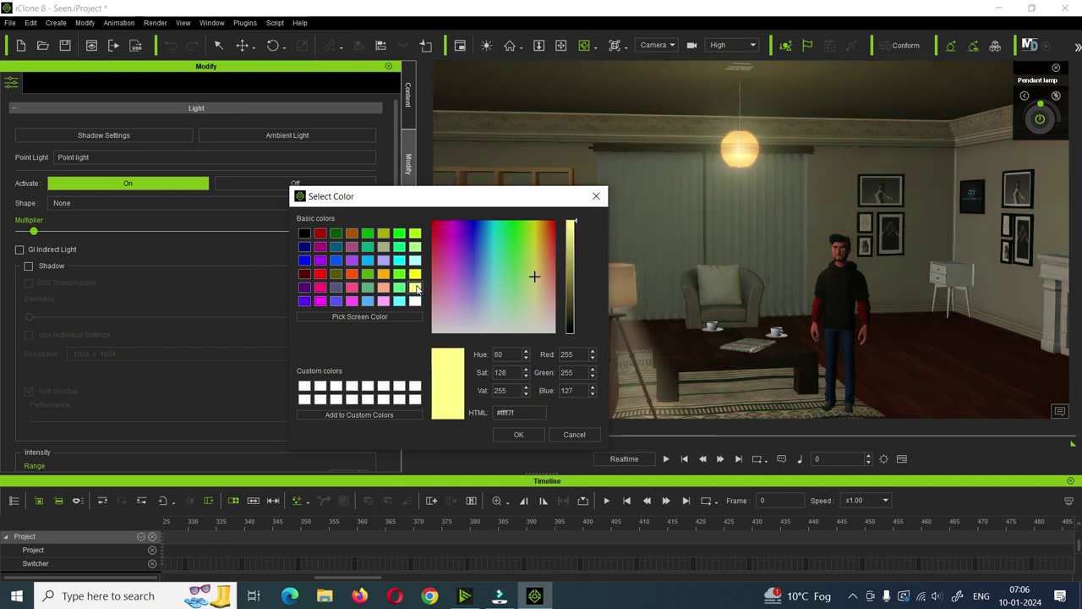
left_click(596, 198)
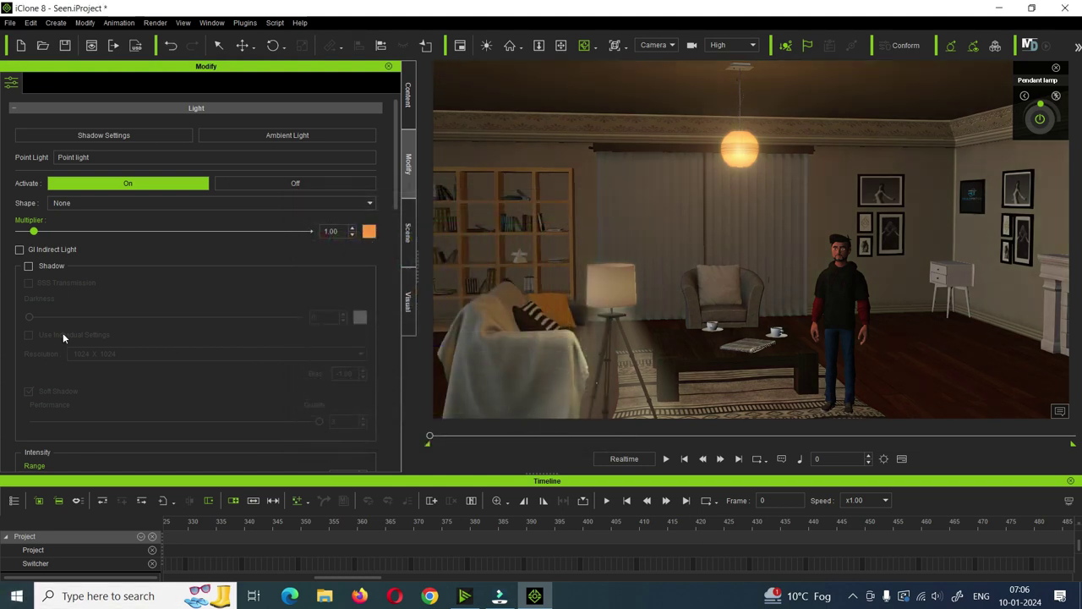
Check the pendant light's intensity settings and make its point light gizmo visible in the viewport.
scroll(64, 334, "down", 3)
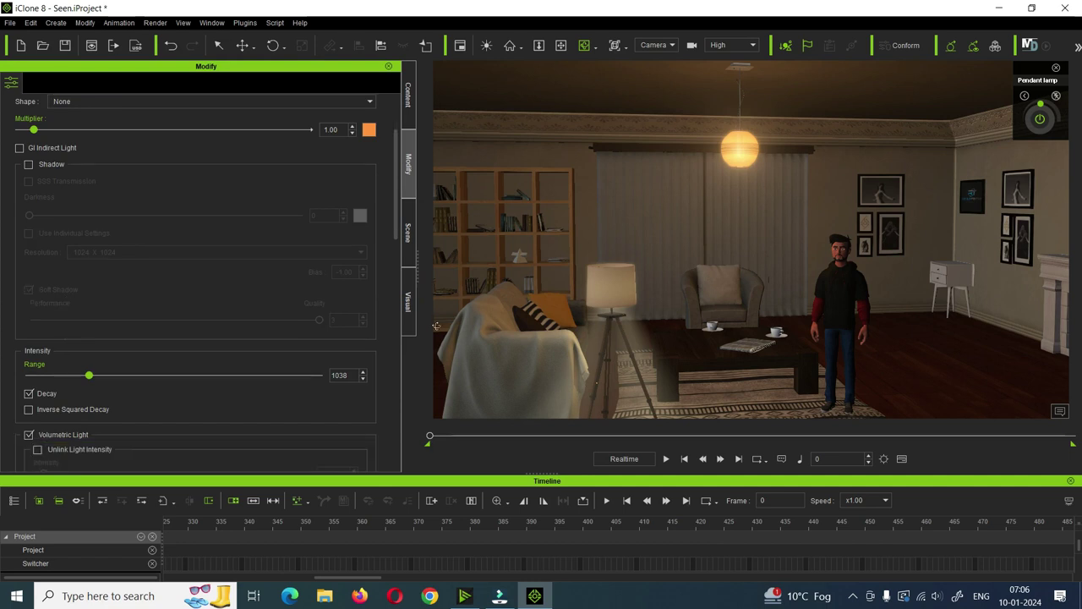
left_click(409, 232)
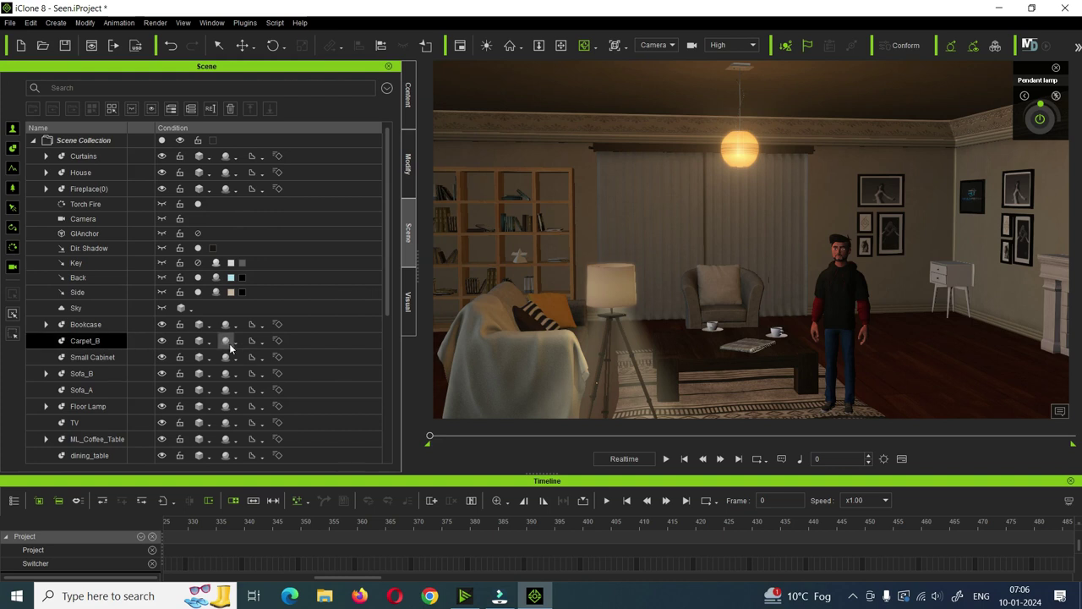
scroll(127, 343, "down", 5)
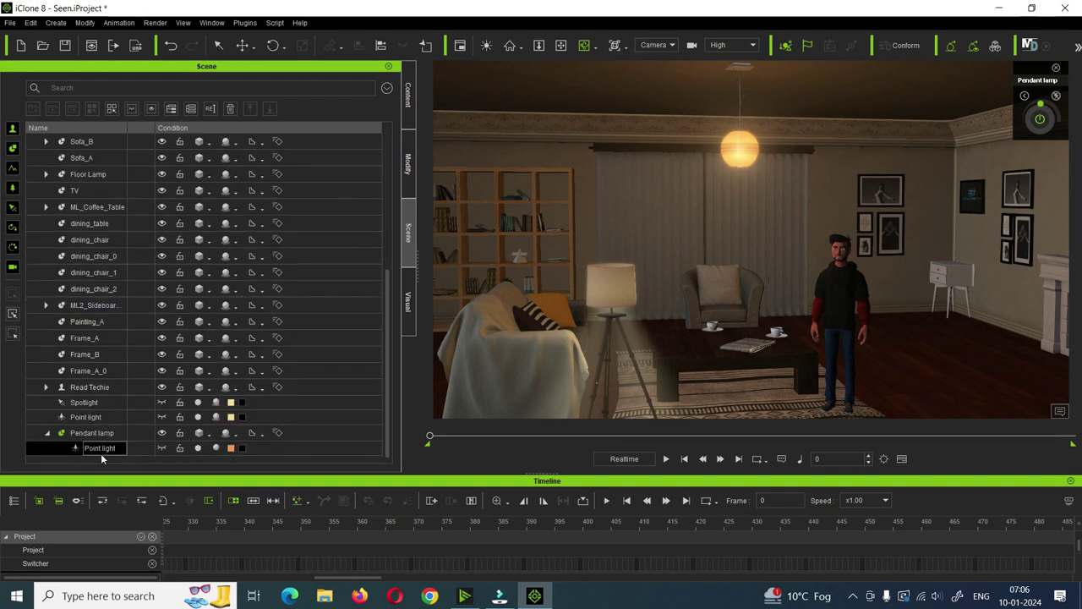
left_click(161, 449)
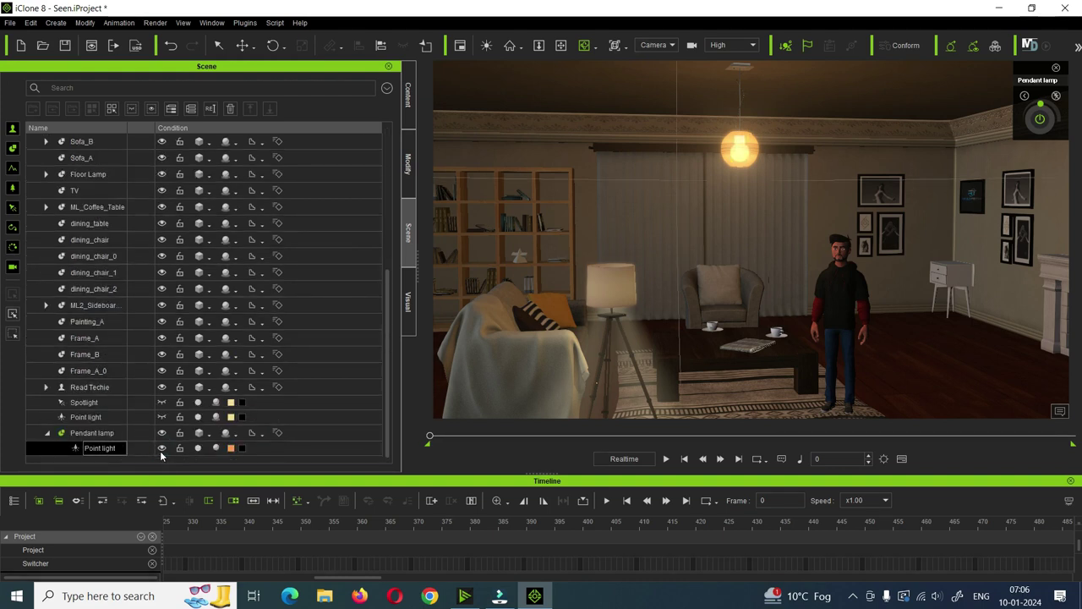
Review the pendant lamp's point light settings and hide its light gizmo in the viewport.
left_click(409, 163)
mouse_move(88, 380)
left_mouse_down()
mouse_move(47, 380)
mouse_move(69, 391)
left_mouse_up()
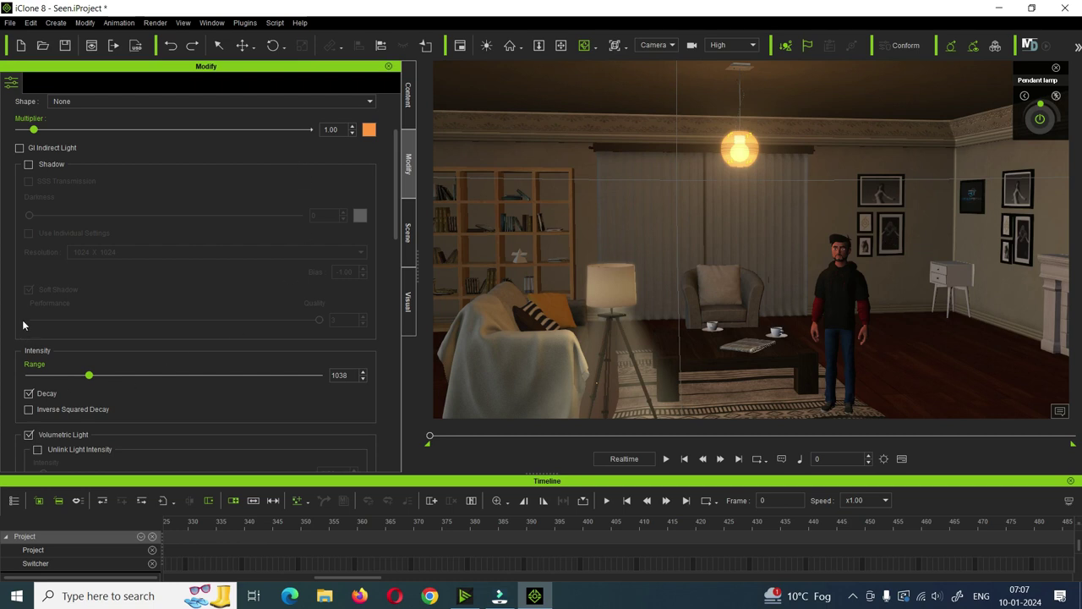
left_click(407, 233)
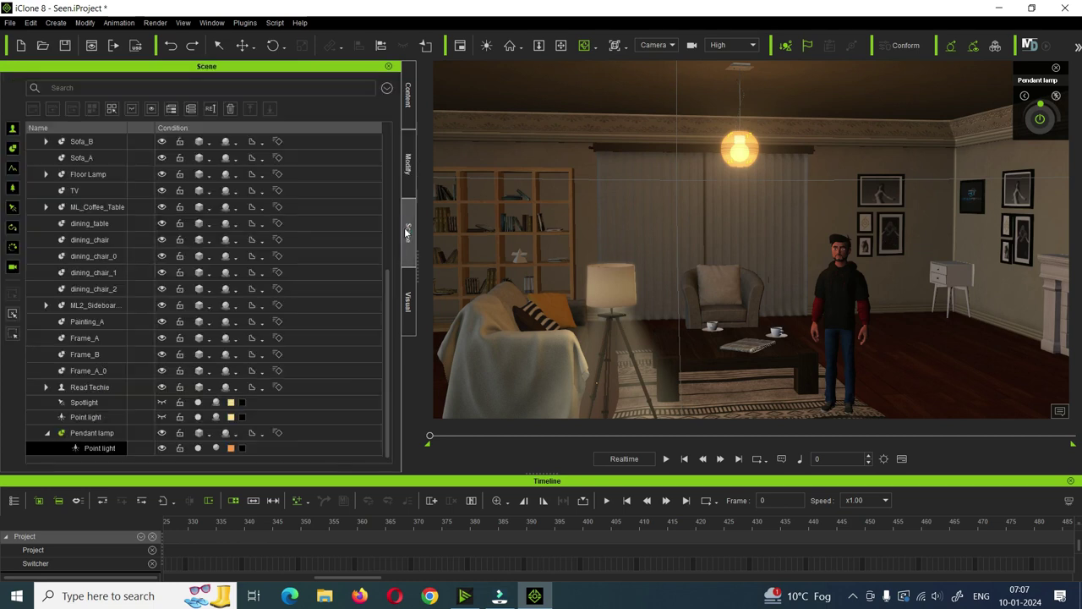
left_click(161, 448)
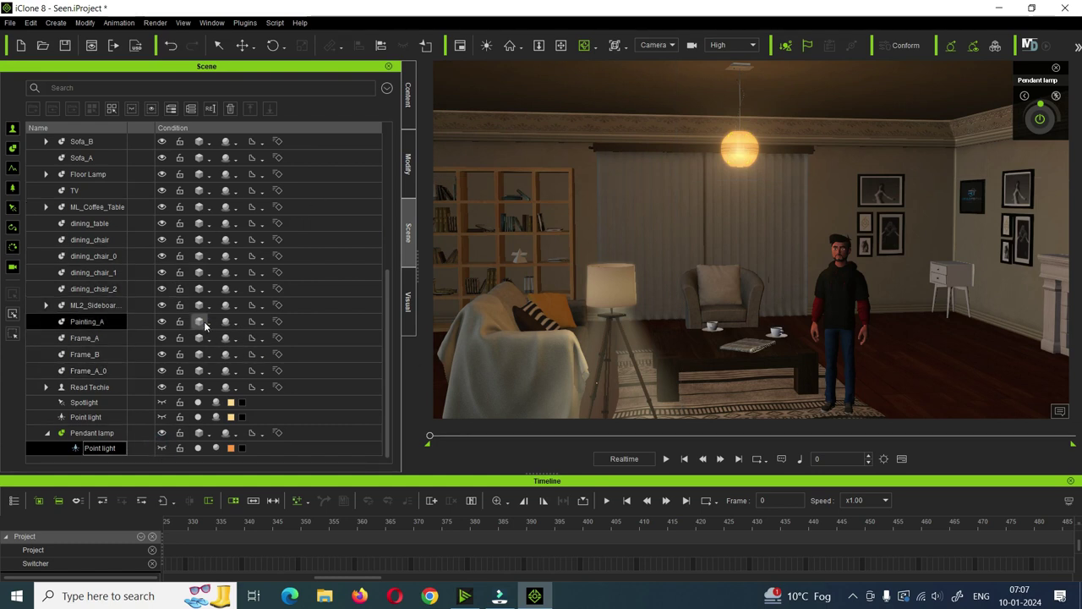
Unlink the light intensity in the pendant point light's volumetric settings and raise the volumetric intensity to 6.84.
left_click(410, 190)
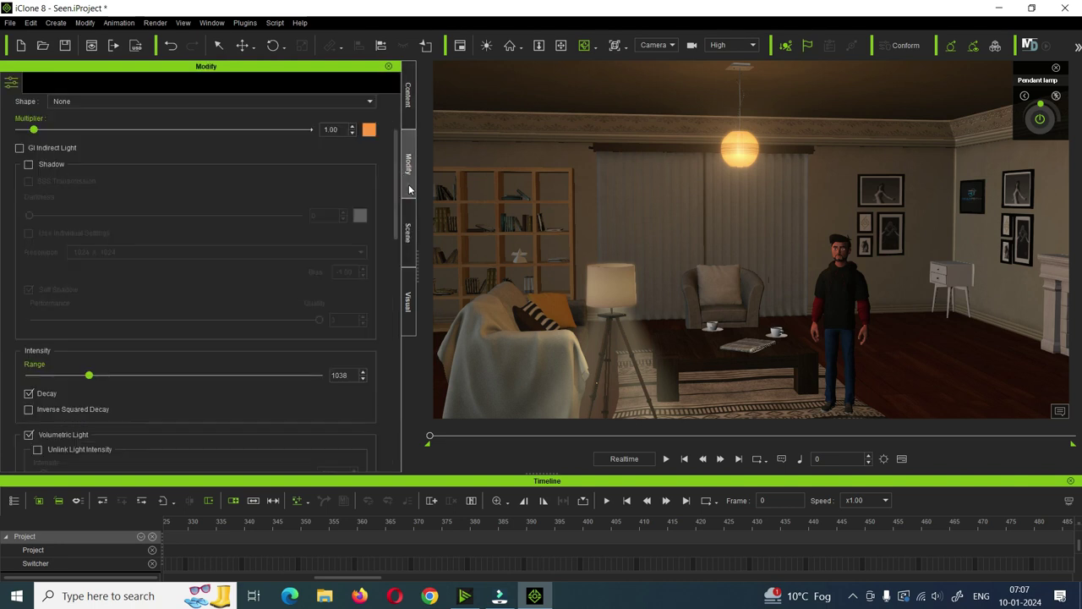
scroll(99, 347, "down", 6)
scroll(99, 349, "down", 10)
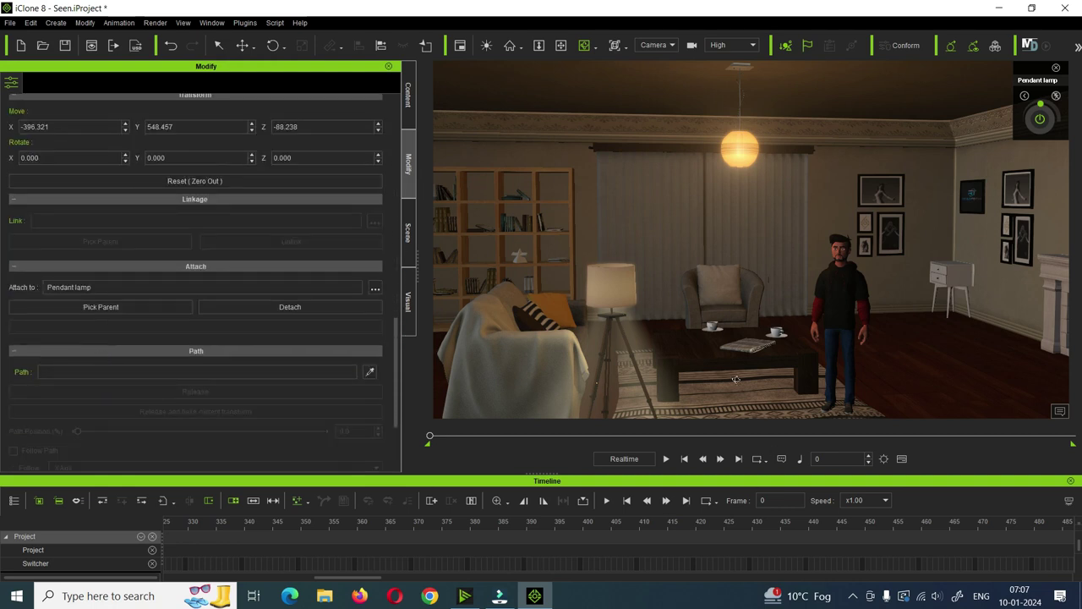
scroll(75, 331, "down", 3)
scroll(72, 339, "up", 9)
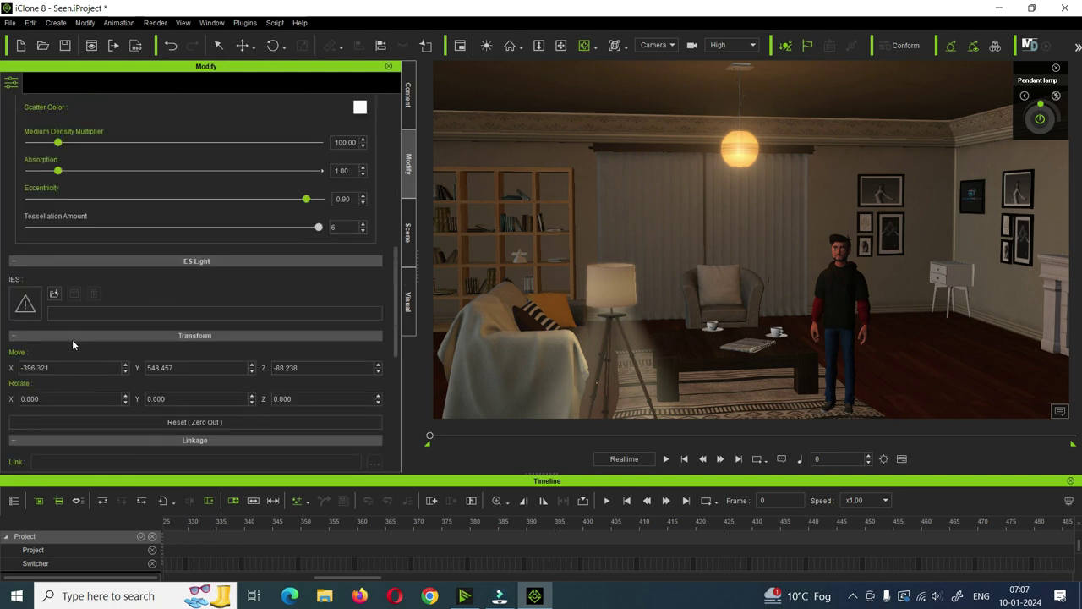
scroll(72, 345, "up", 3)
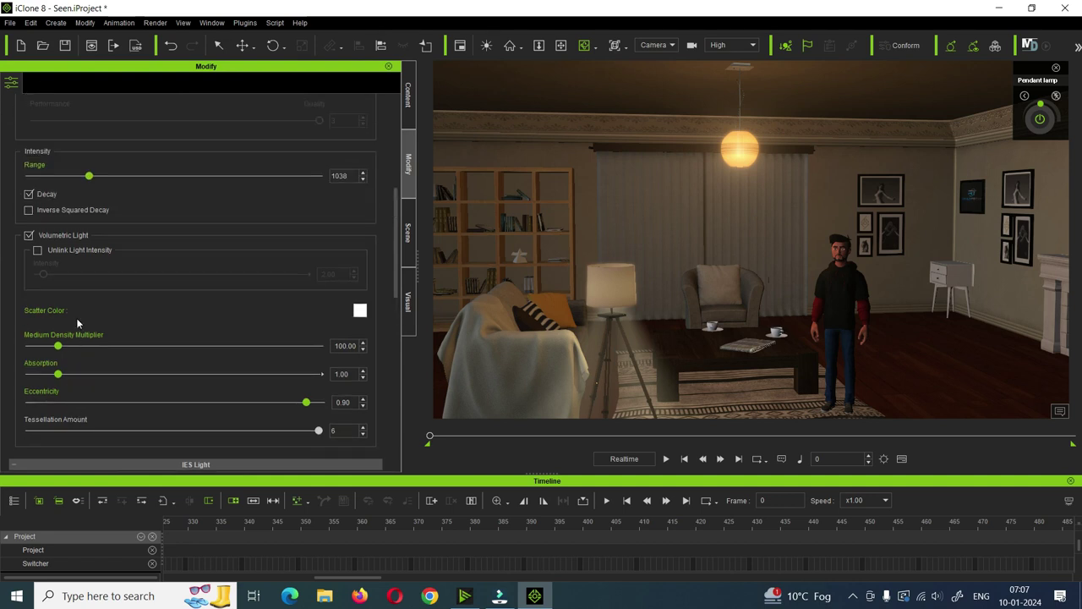
left_click(37, 251)
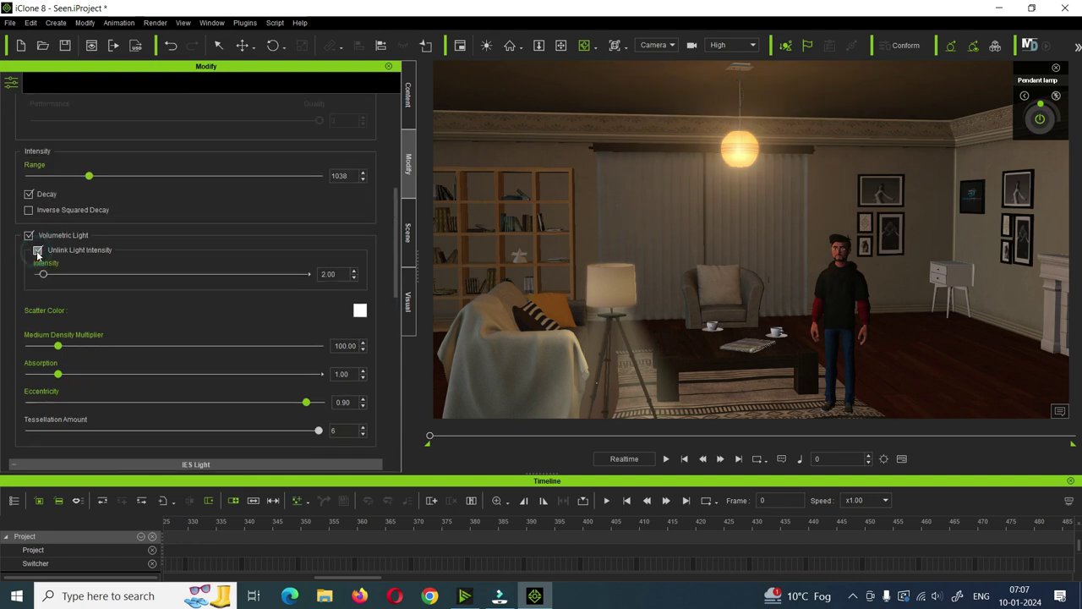
left_click_drag(45, 279, 59, 284)
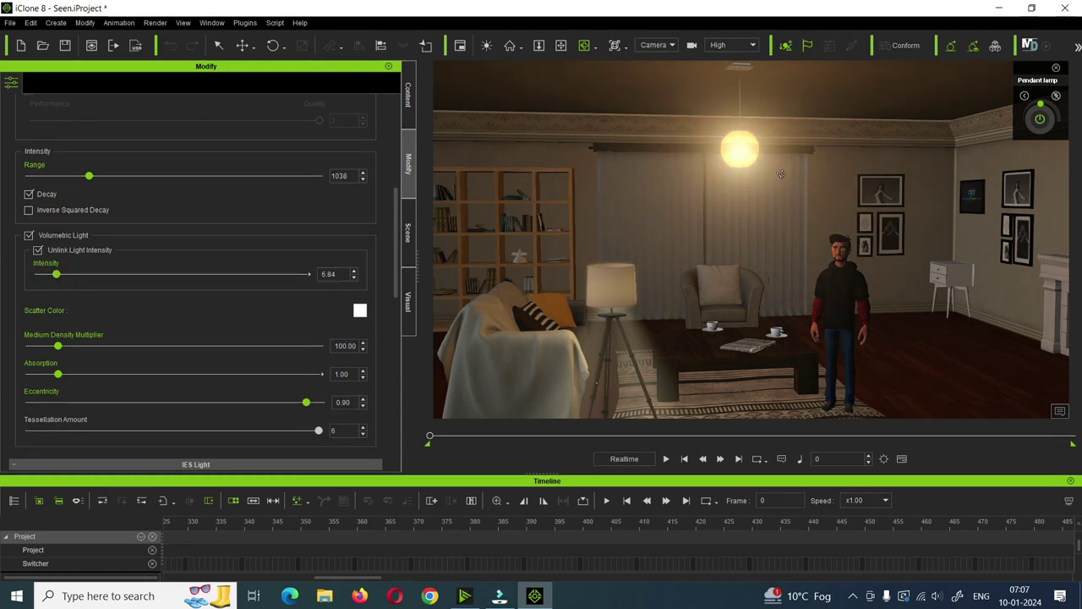
Examine the volumetric glow across the living room and dining area from several angles, with the character selected.
left_click(561, 45)
left_click_drag(685, 350, 701, 273)
left_click_drag(943, 285, 767, 346)
scroll(767, 346, "up", 2)
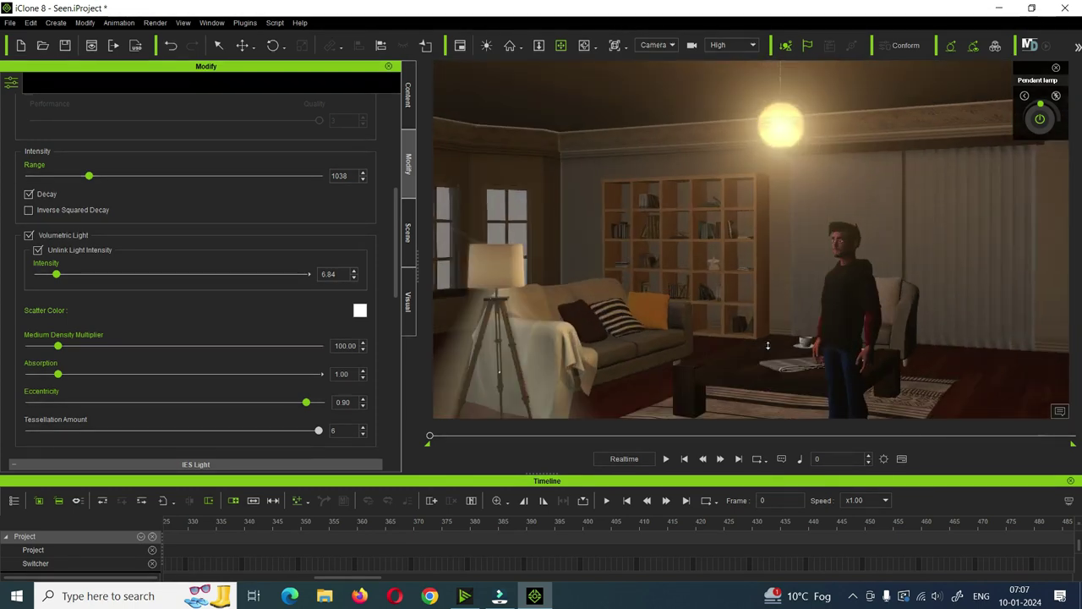
left_click(218, 45)
left_click(843, 319)
left_click(584, 45)
key("ctrl+z")
key("ctrl+z")
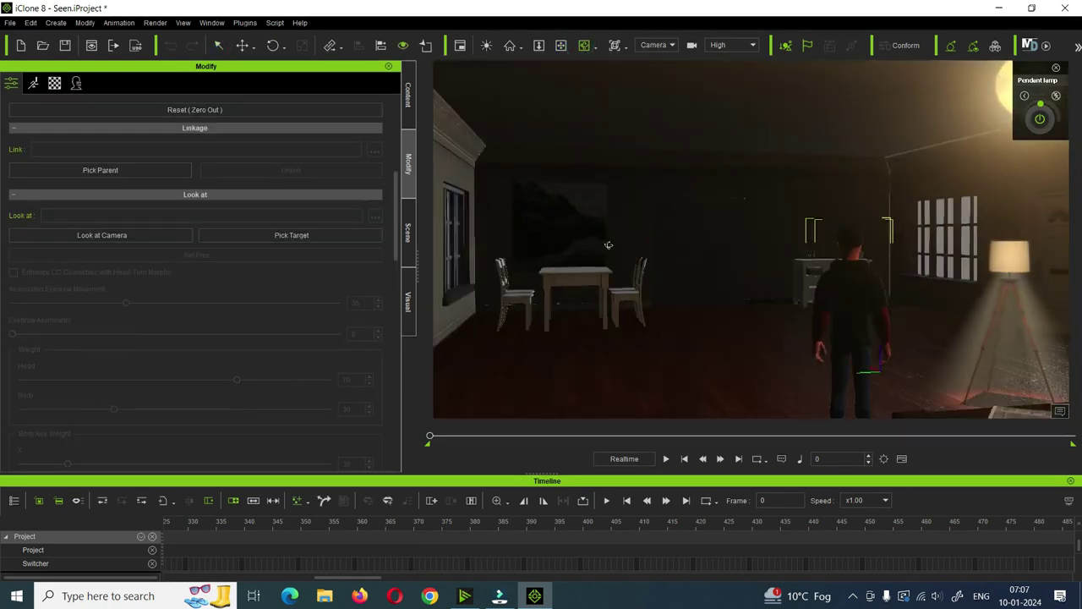
scroll(978, 293, "up", 5)
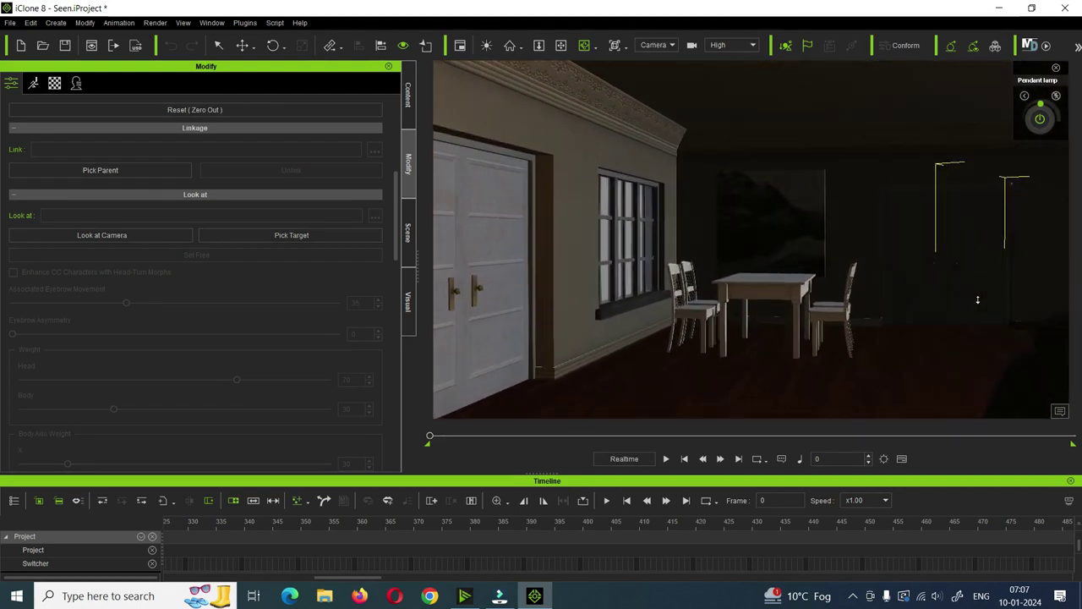
scroll(978, 299, "down", 5)
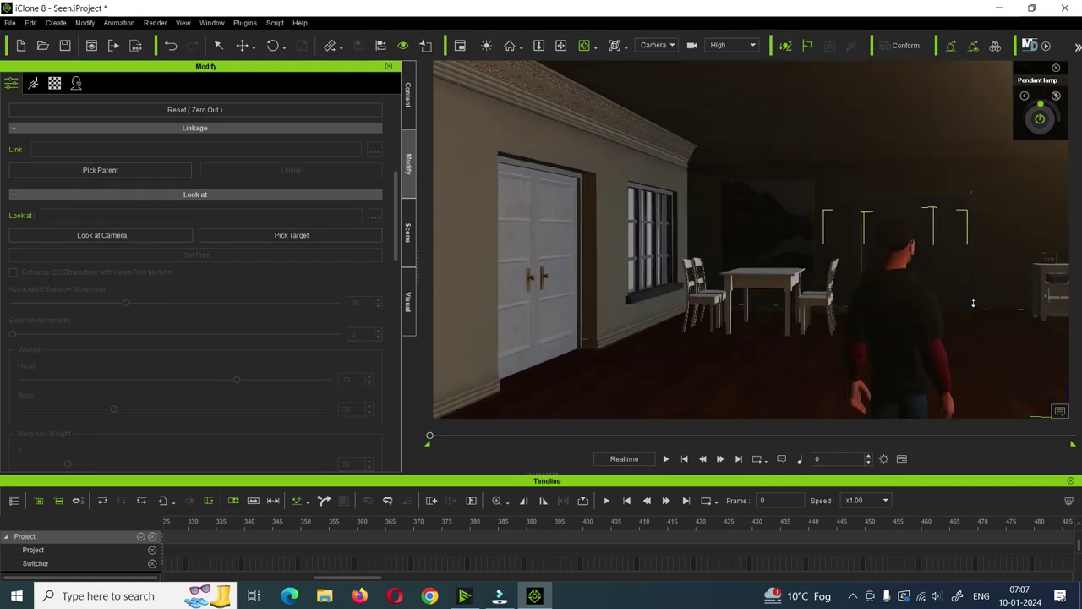
Examine how the pendant light falls on the character's back and face, then return to a full room view.
key("ctrl+z")
key("ctrl+z")
key("ctrl+z")
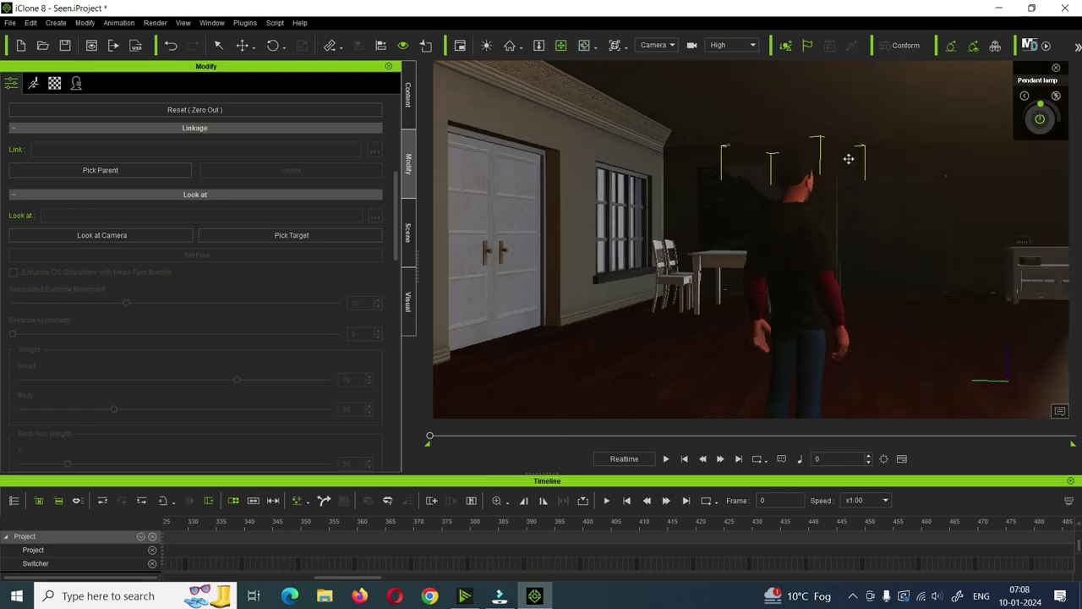
right_click_drag(806, 232, 319, 253)
scroll(855, 226, "down", 3)
key("ctrl+z")
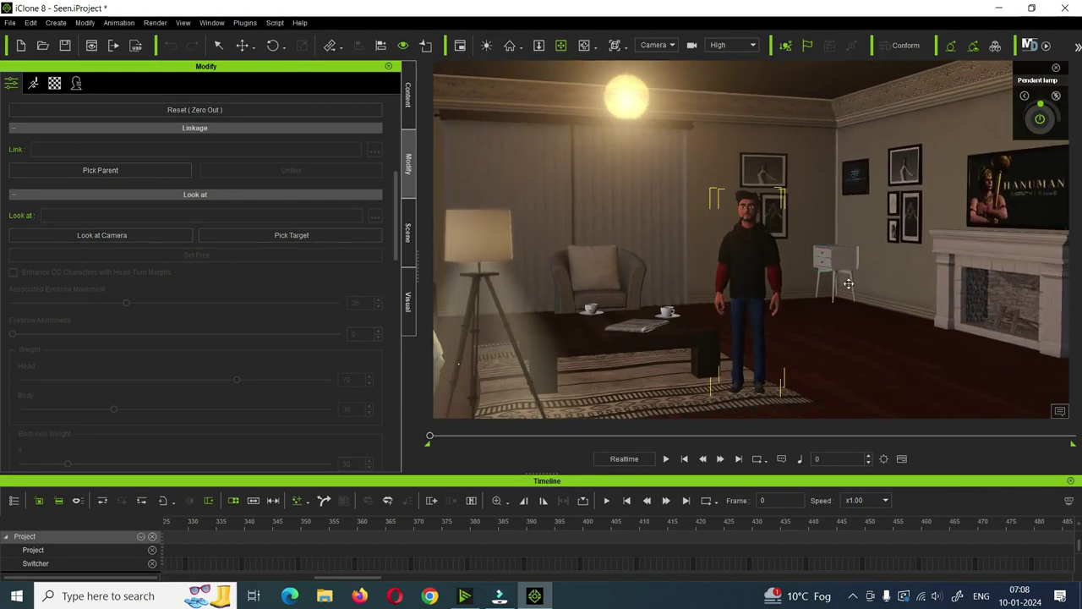
scroll(798, 209, "up", 5)
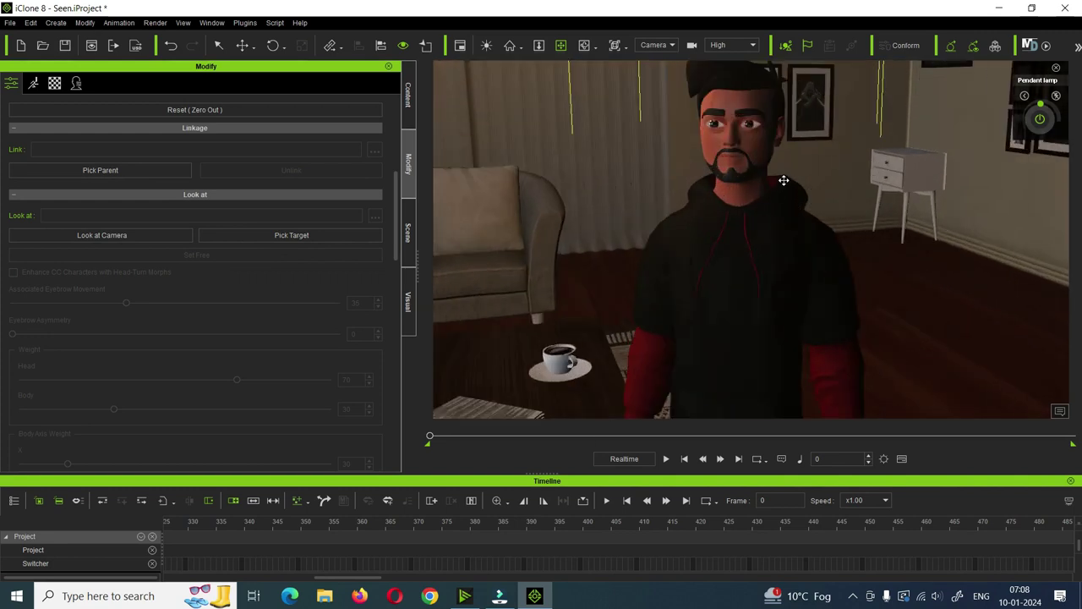
key("ctrl+z")
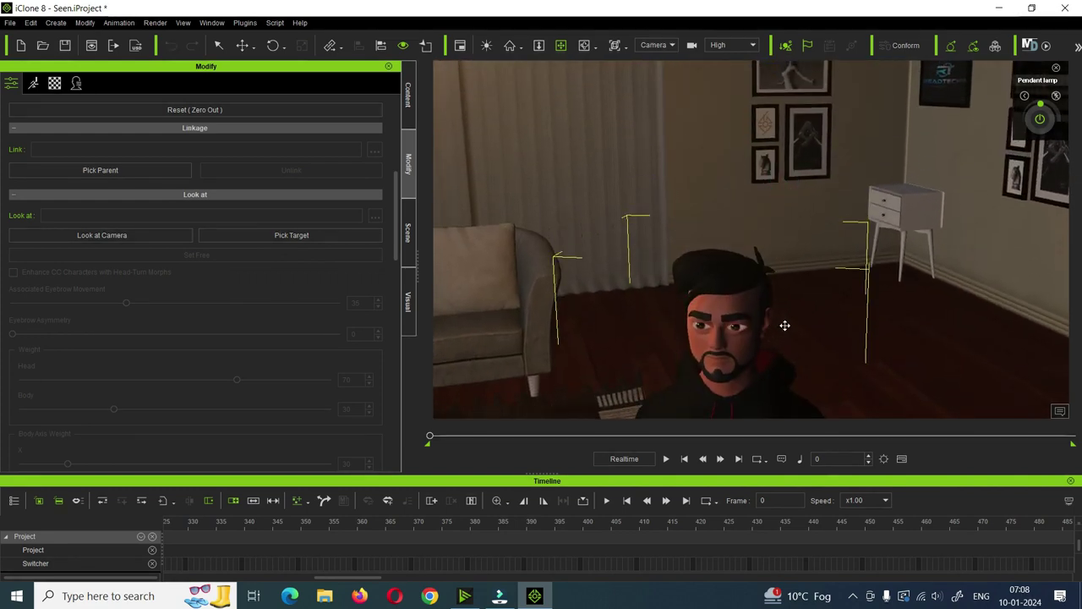
scroll(812, 285, "up", 3)
scroll(816, 224, "up", 2)
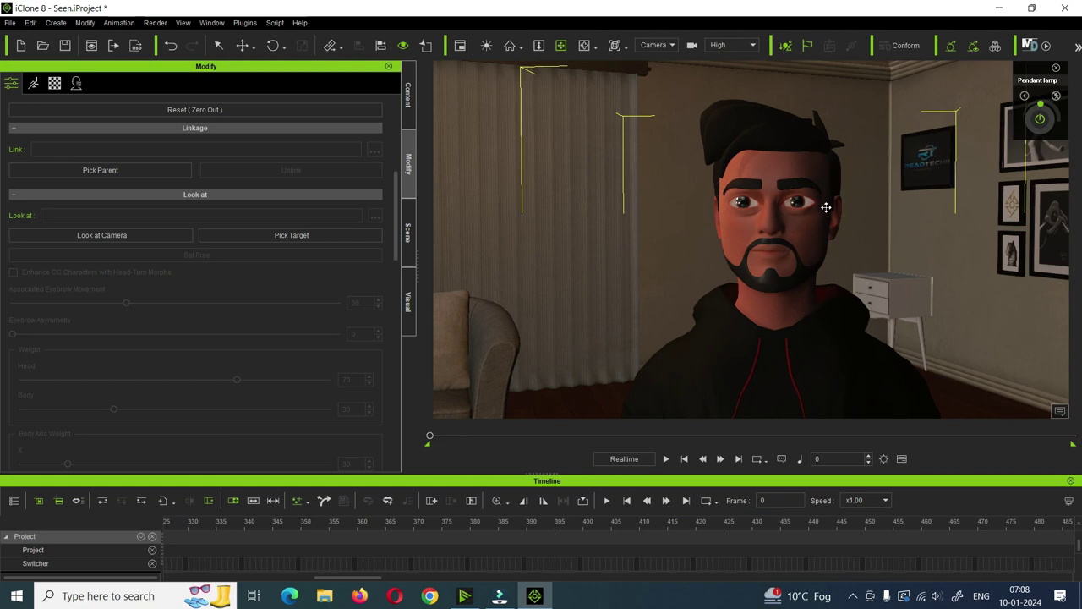
key("ctrl+z")
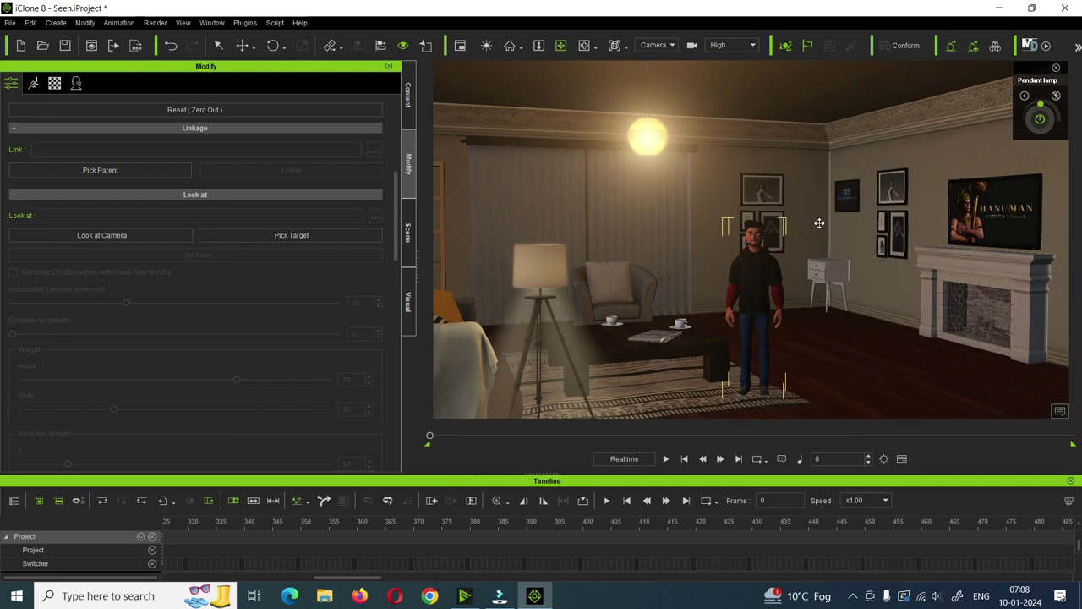
Rotate the character about its vertical axis until it faces the coffee table and lamps.
left_click(274, 46)
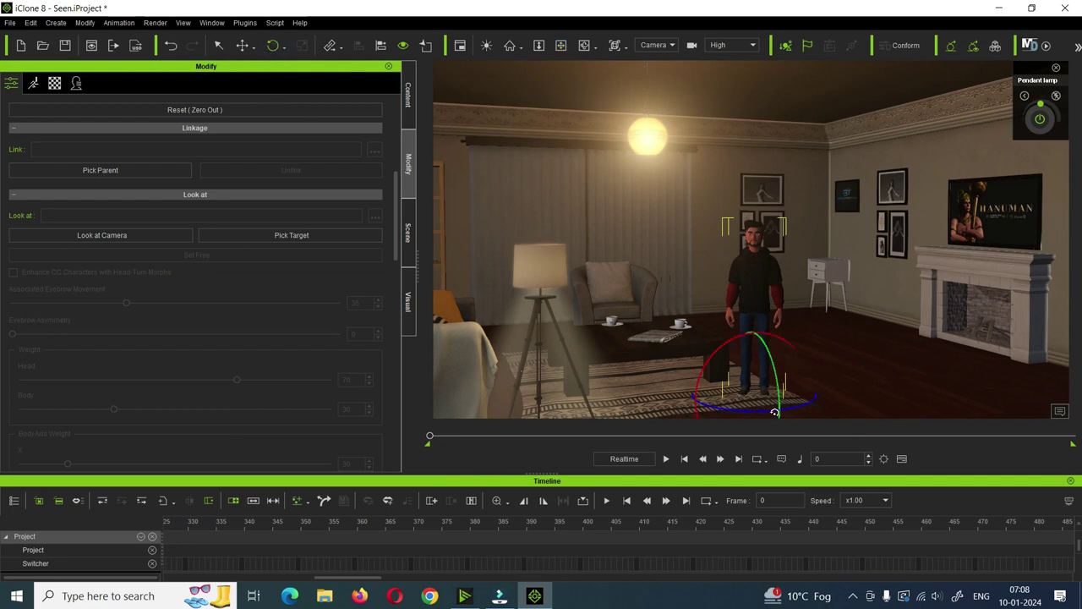
left_click_drag(796, 410, 738, 410)
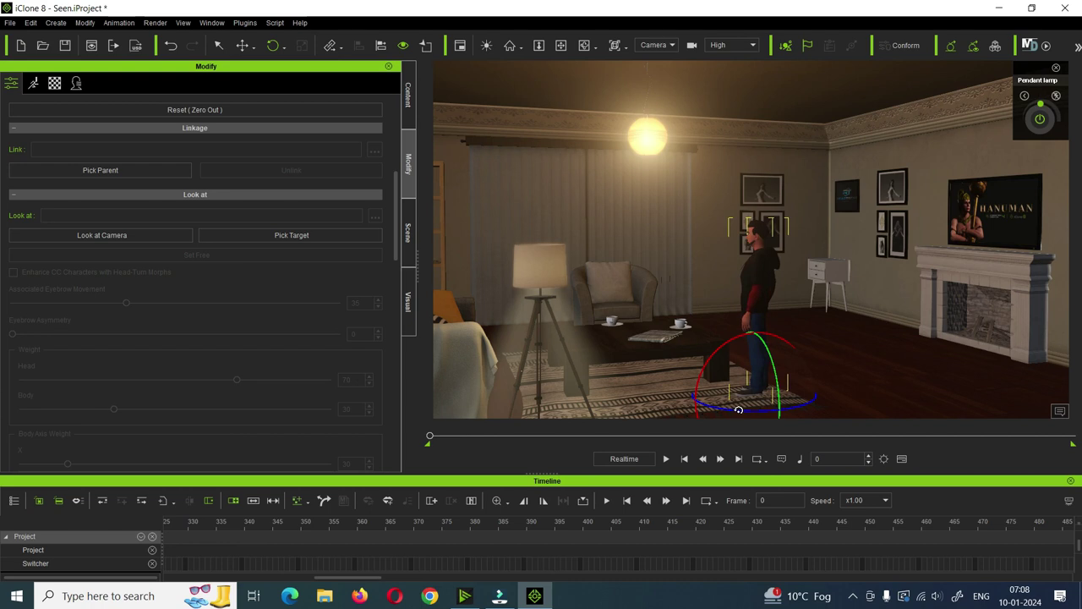
Inspect the lighting on the turned character's face up close, then frame the whole living room with both lamps.
left_click(508, 47)
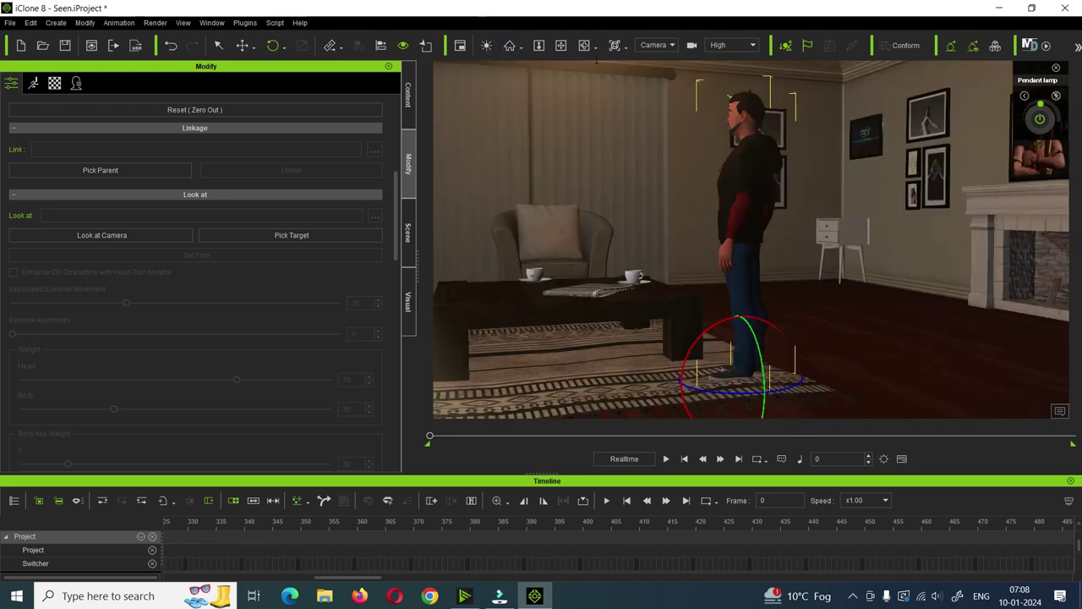
left_click(583, 45)
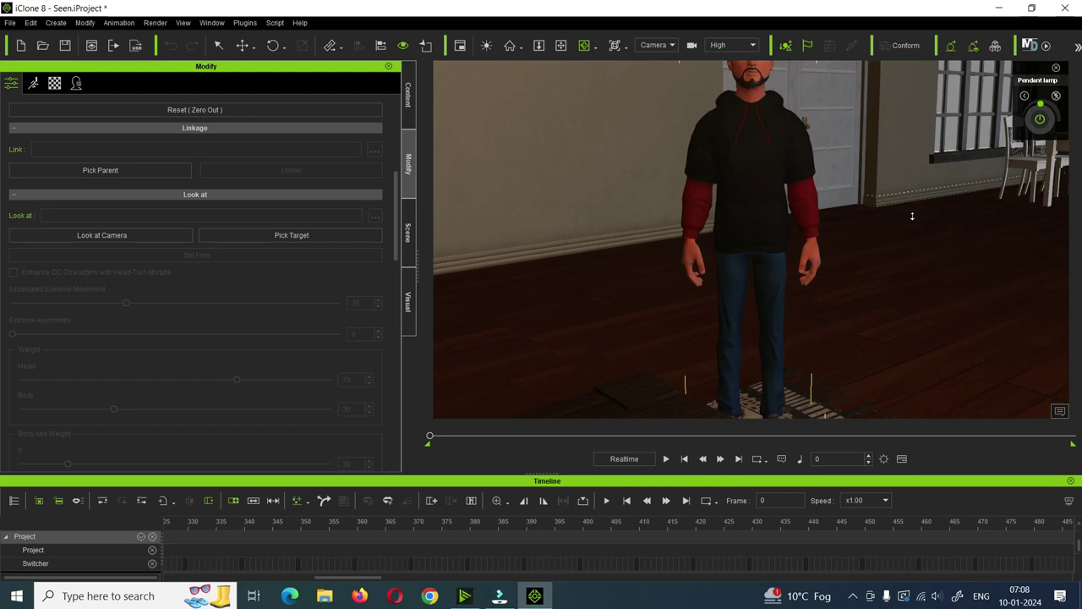
left_click_drag(912, 216, 844, 191)
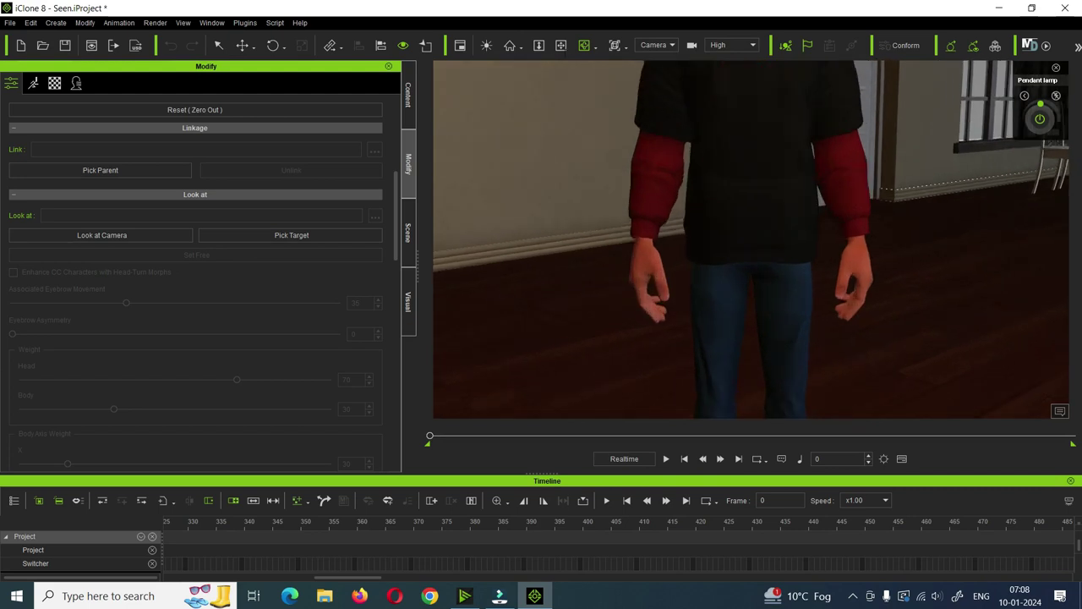
left_click(560, 45)
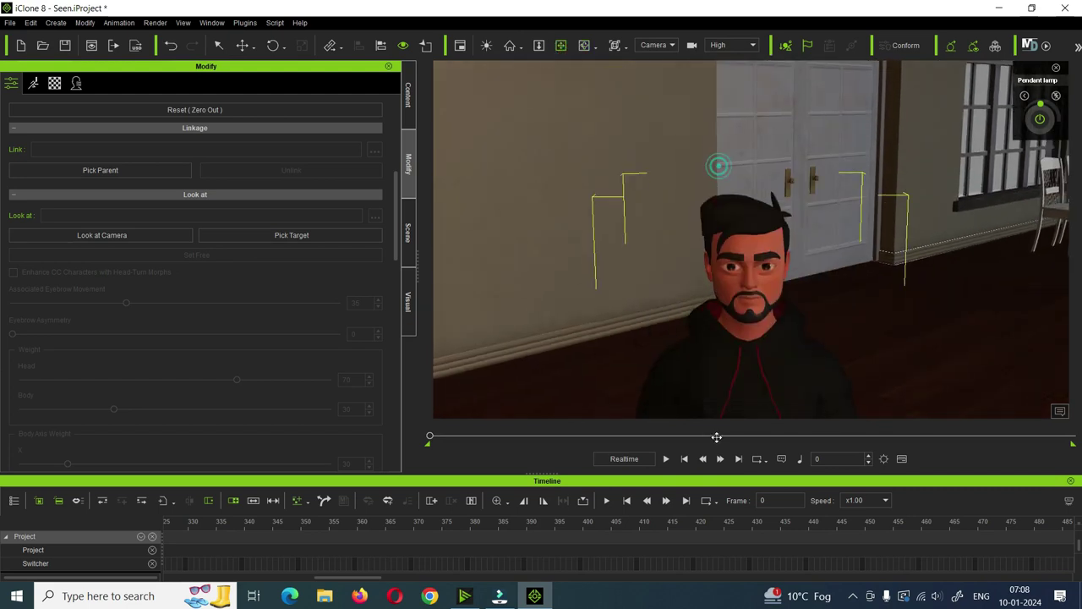
left_click_drag(718, 380, 800, 274)
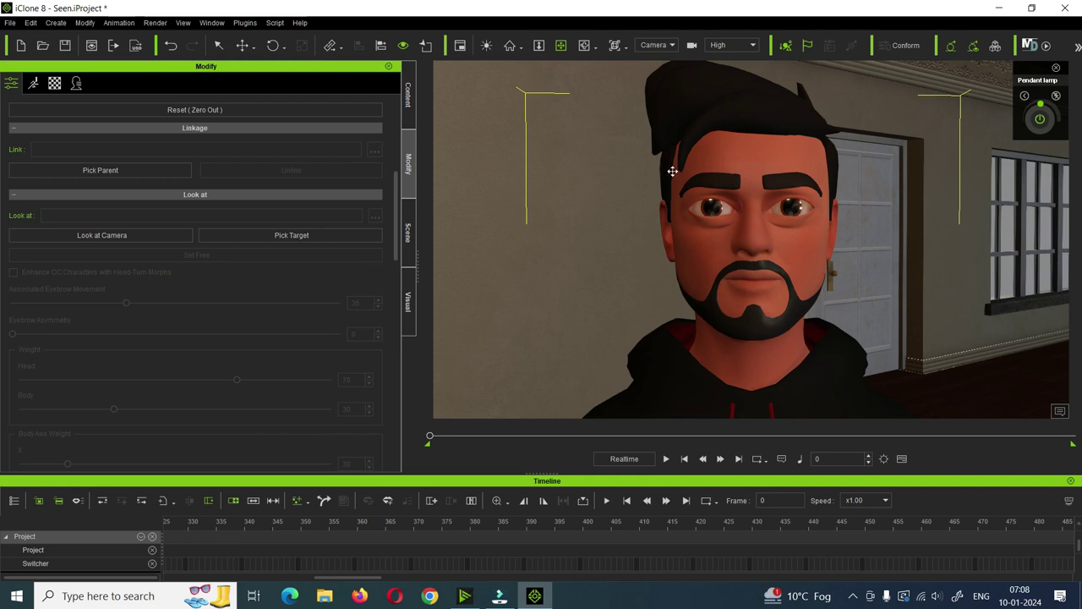
right_click_drag(768, 312, 372, 334)
scroll(670, 294, "down", 10)
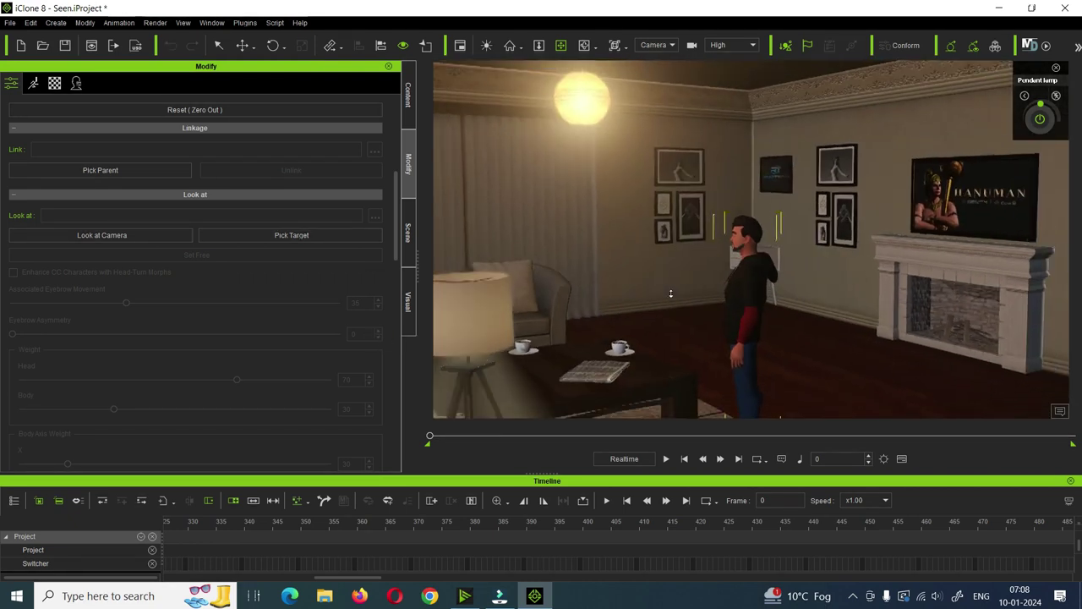
middle_click_drag(702, 312, 729, 305)
right_click_drag(728, 305, 804, 319)
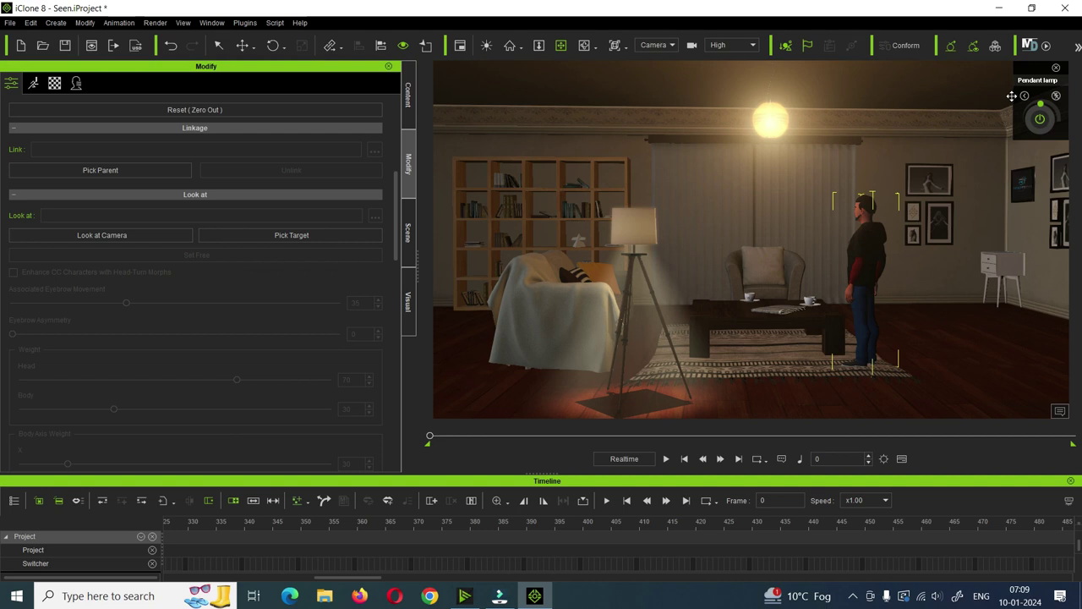
Open the pendant lamp's colour and flash settings and play the timeline with the lamp flashing, then stop playback.
left_click(1038, 79)
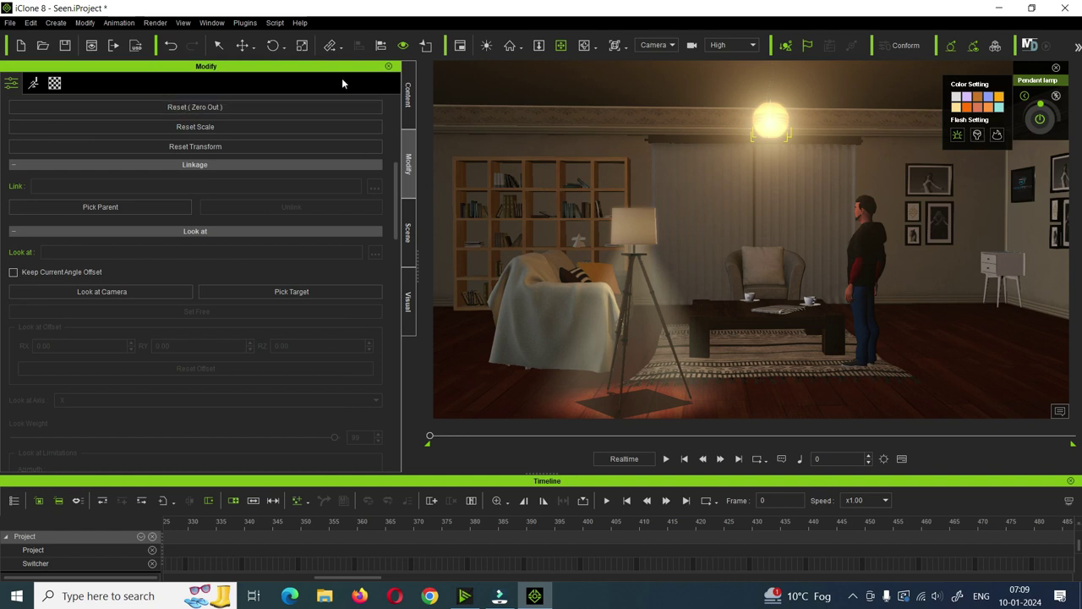
left_click(218, 45)
left_click(665, 459)
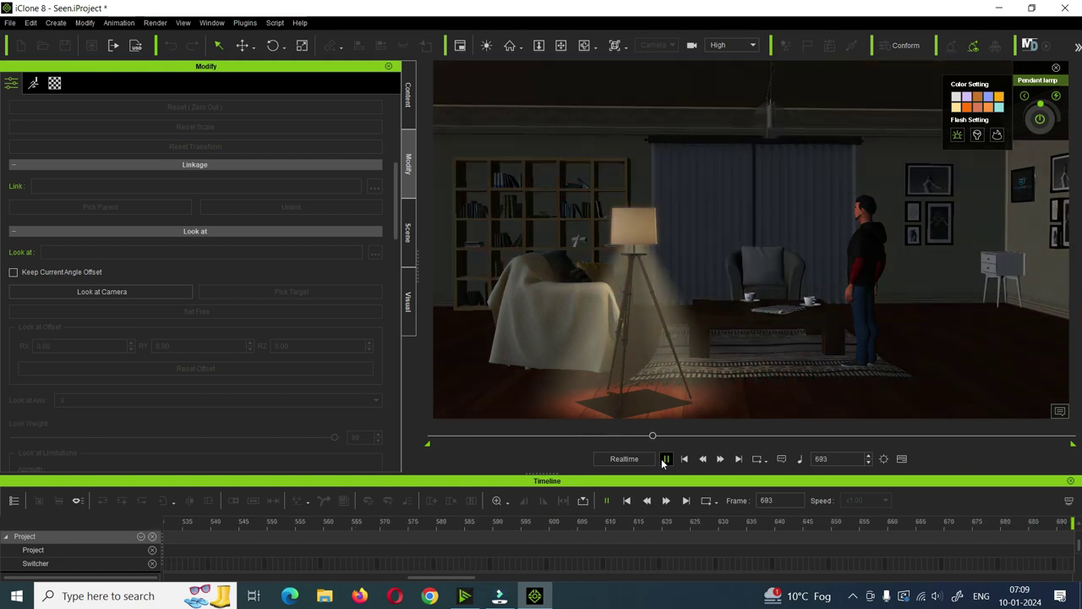
left_click(664, 458)
Go to frame 700, mark it as the end of the playback range and return to frame 0.
left_click(825, 457)
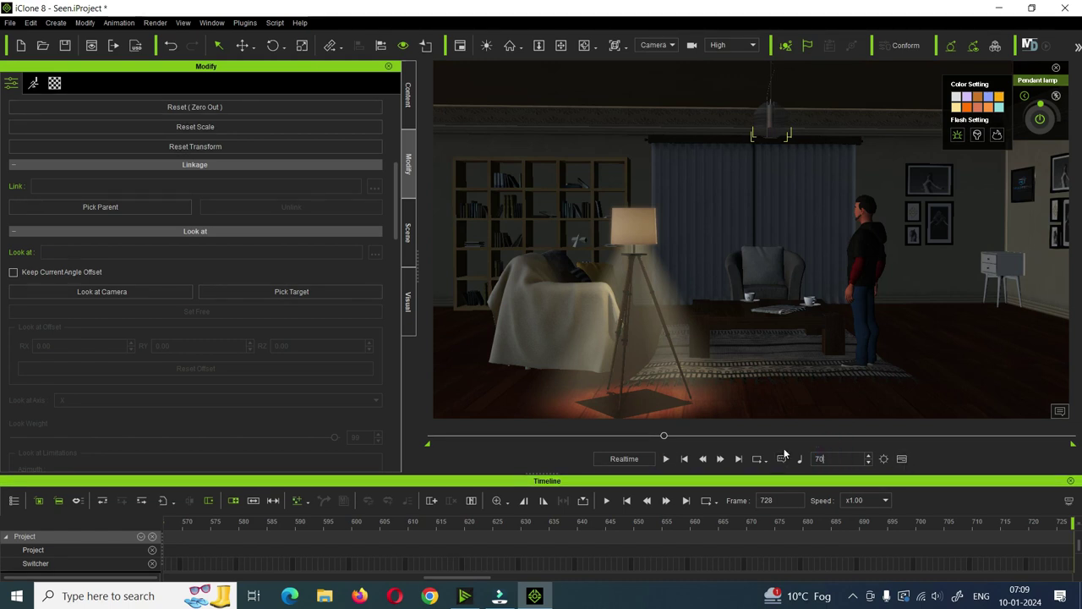
type("700")
key("Return")
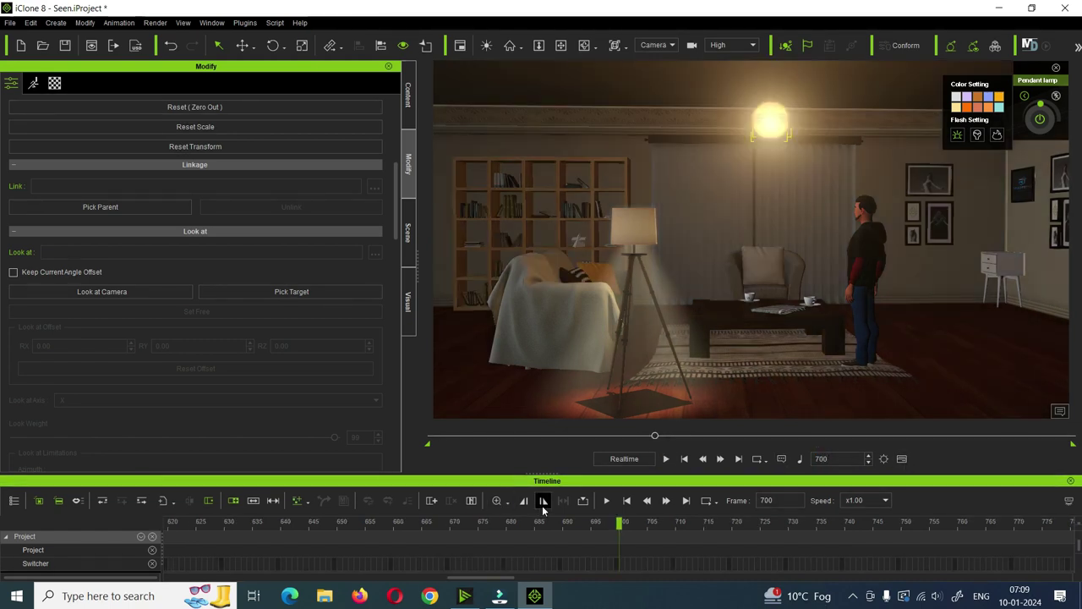
left_click_drag(654, 436, 331, 447)
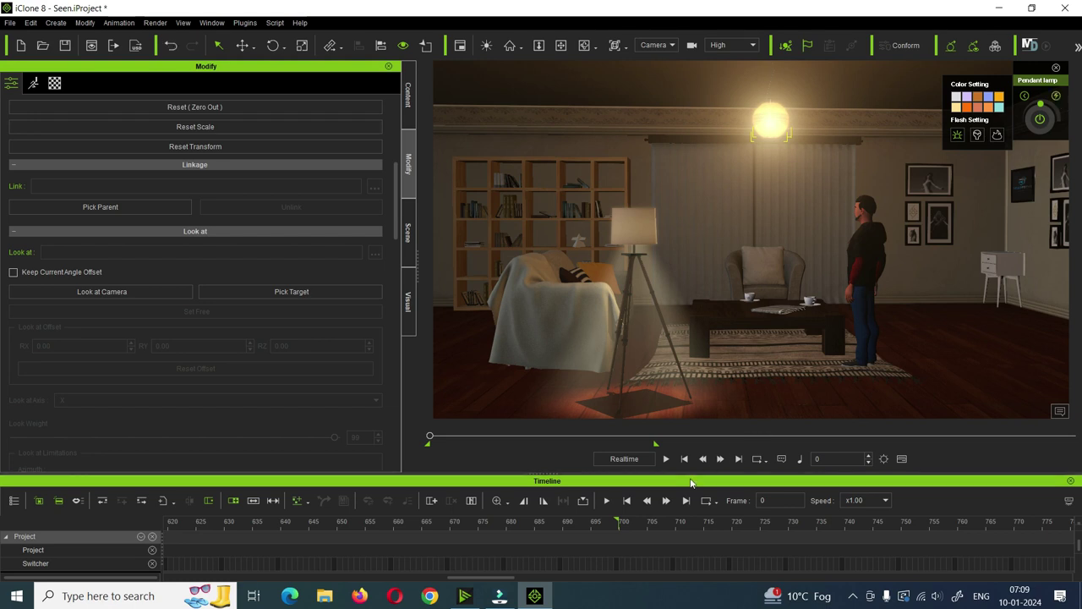
Play the range to check the flashing pendant lamp and close the lamp's control panel.
left_click(667, 458)
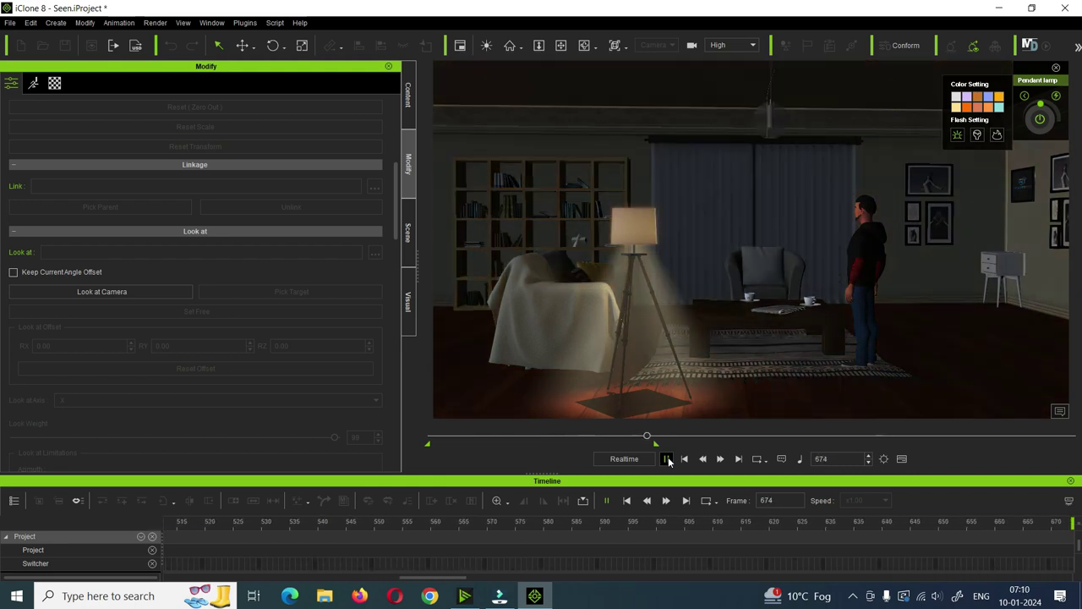
left_click(1056, 68)
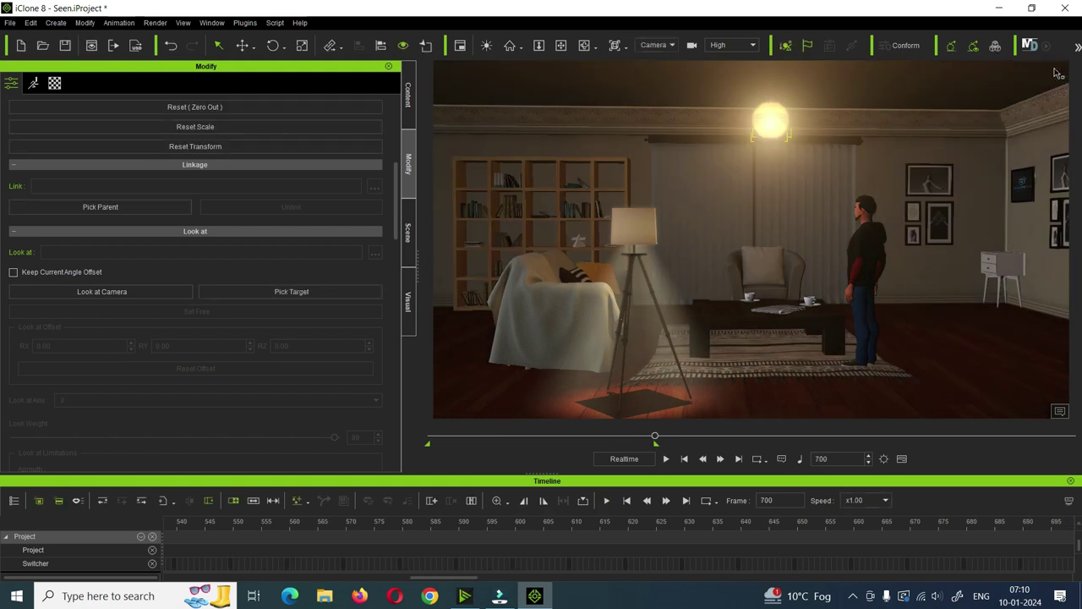
Select the standalone point light in the scene list and view the room from the opposite side, towards the character's front.
left_click(56, 23)
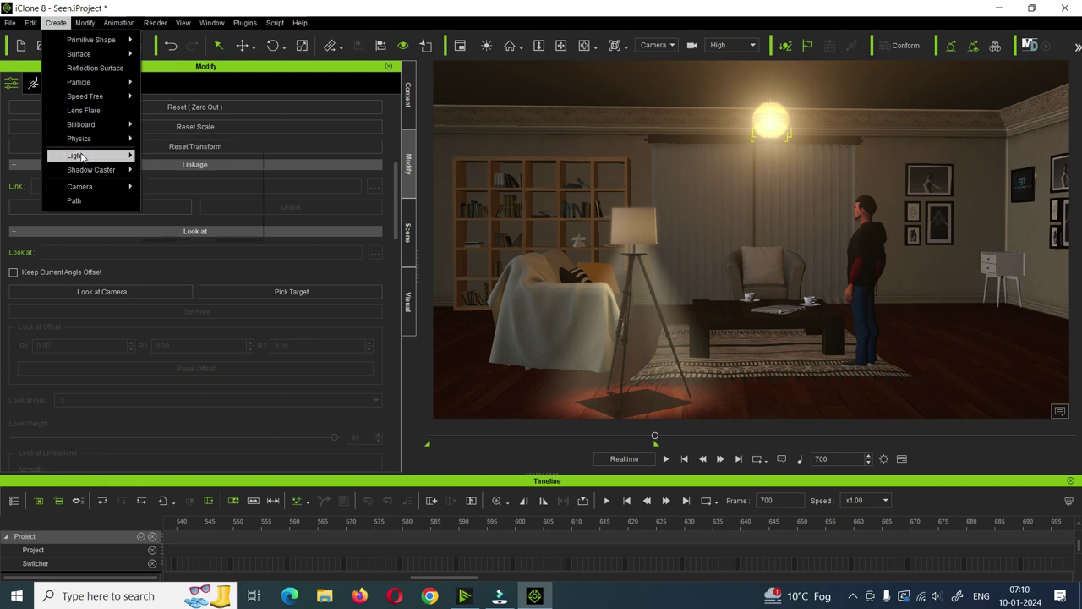
mouse_move(88, 156)
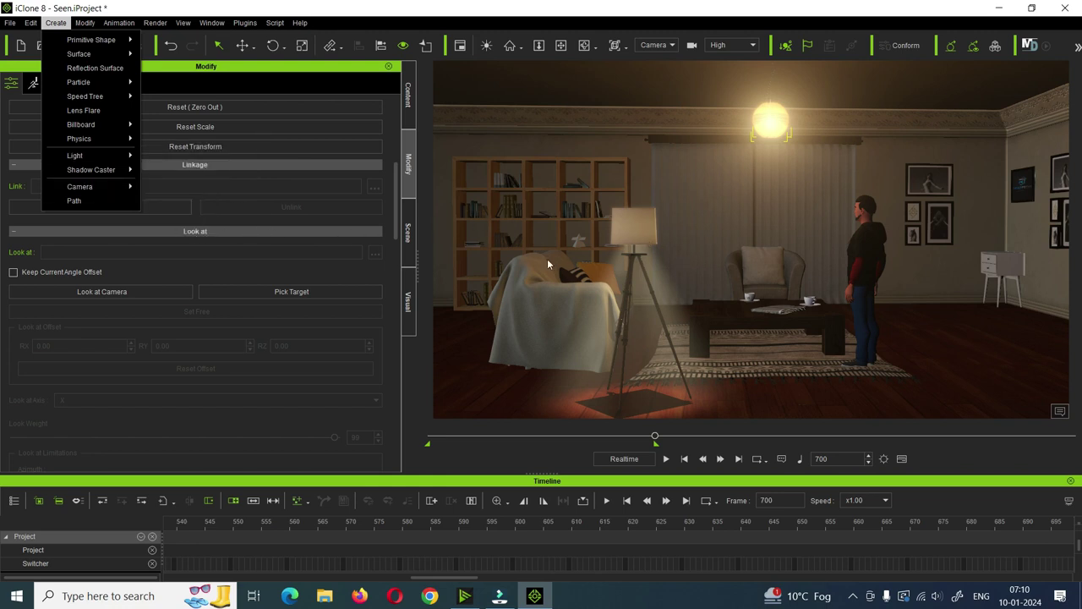
left_click(409, 233)
left_click(93, 417)
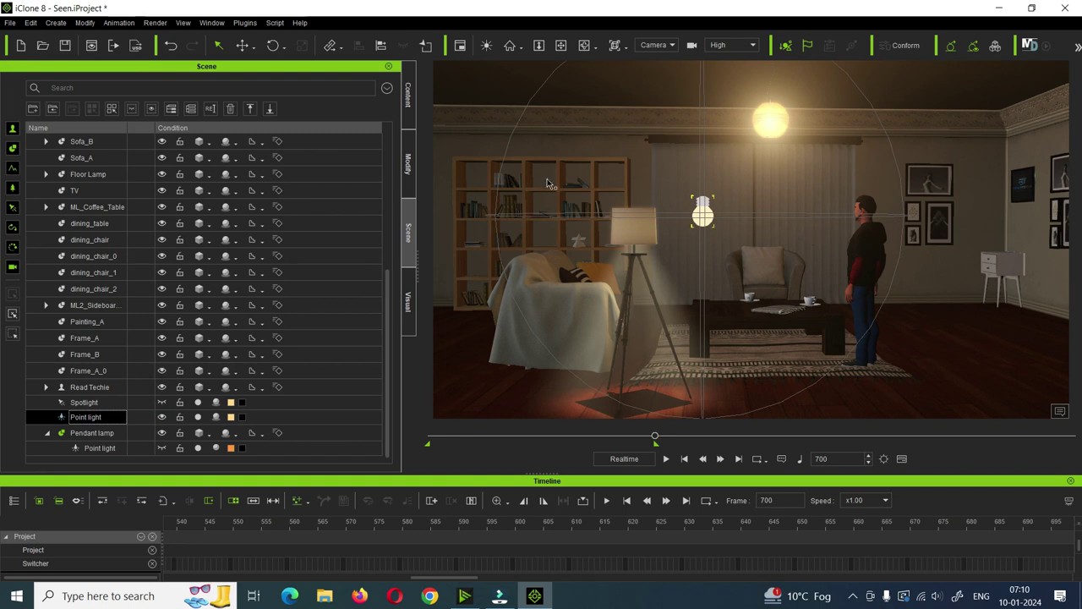
left_click(585, 44)
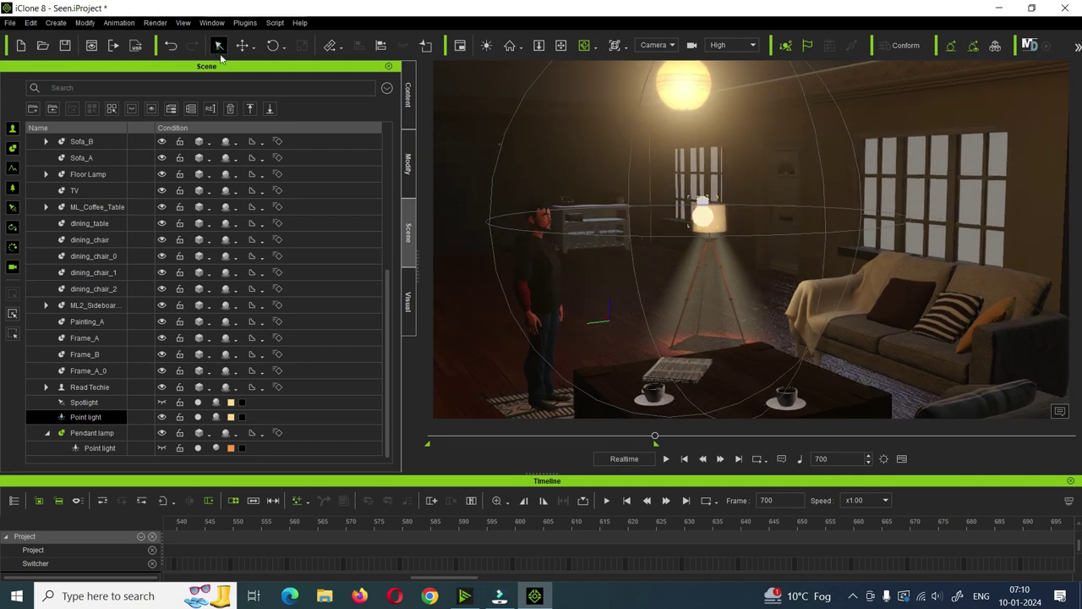
left_click(542, 285)
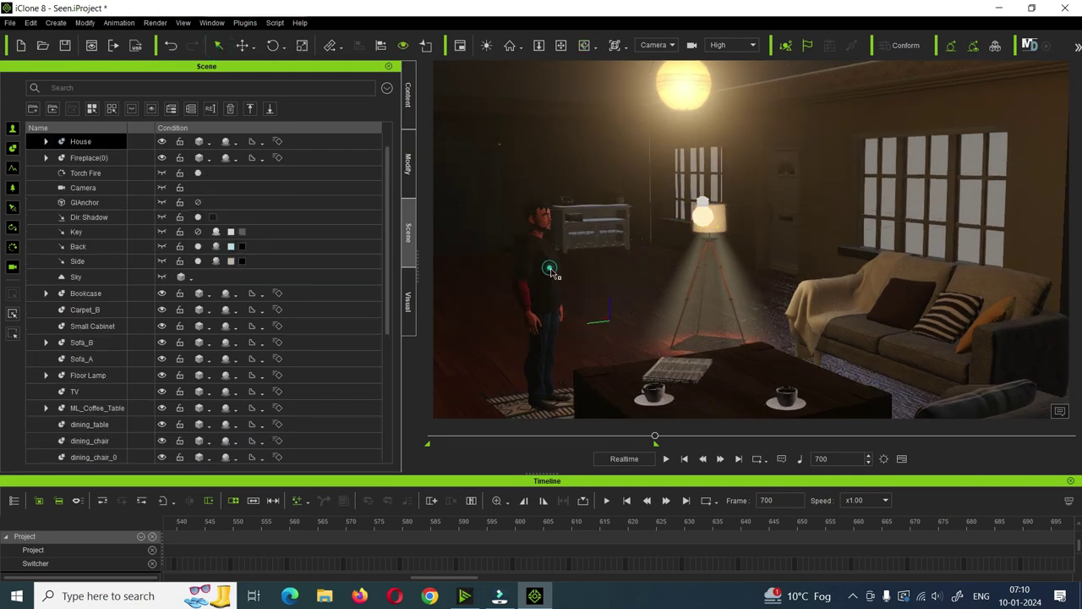
scroll(546, 265, "up", 2)
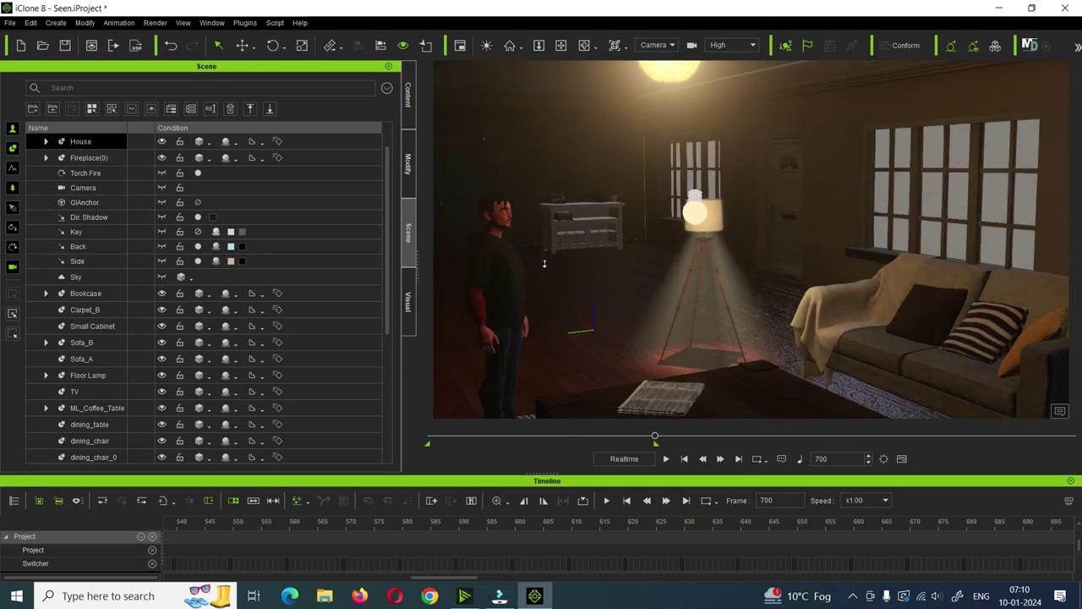
Select the character and move him across the room to the dark door beside the dining table.
left_click(491, 283)
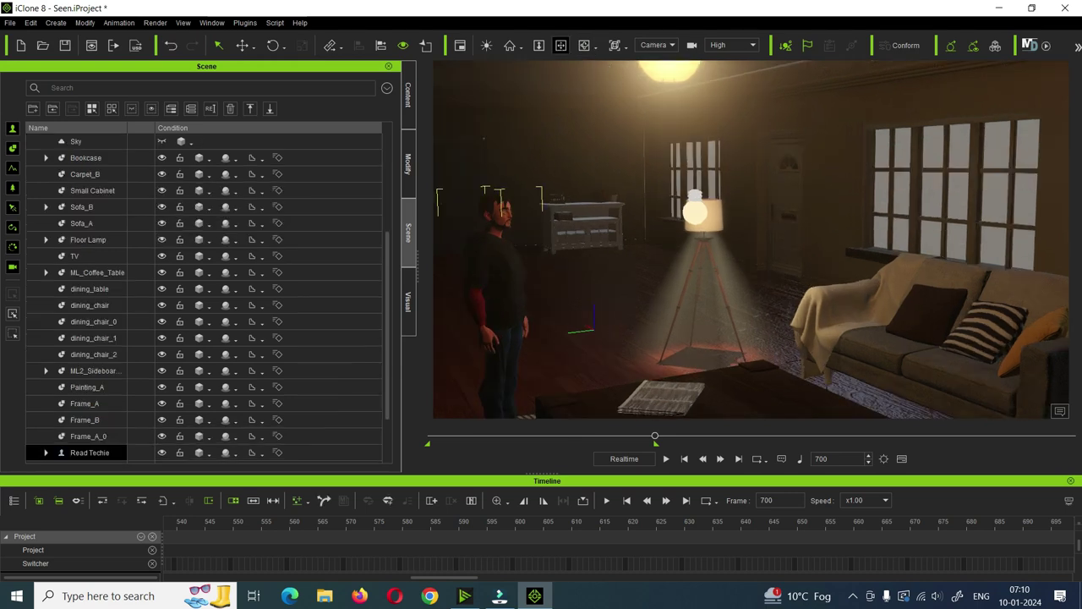
right_click_drag(587, 263, 611, 254)
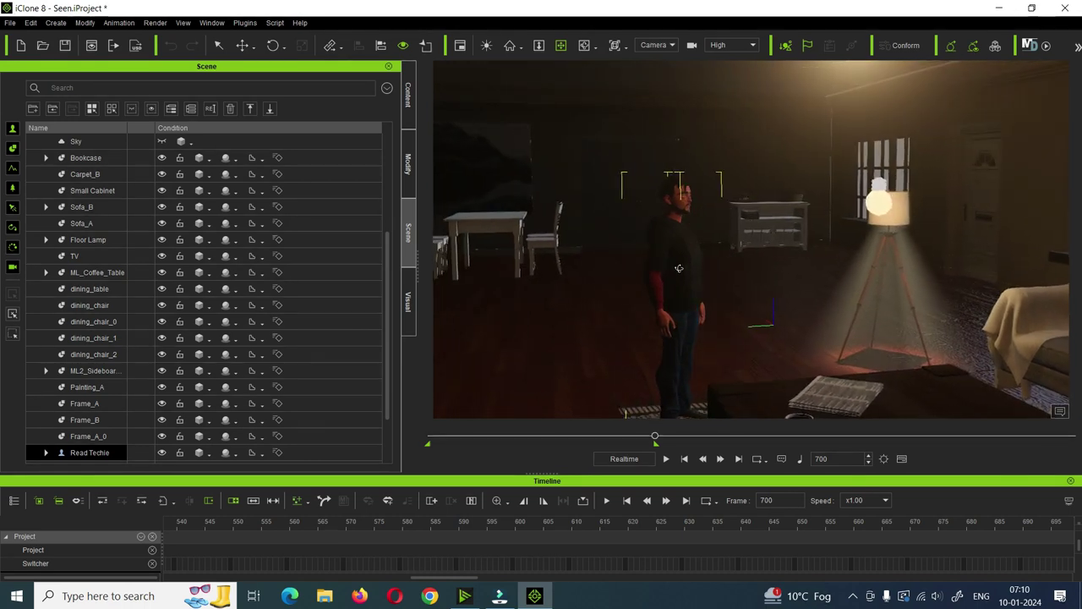
left_click(242, 45)
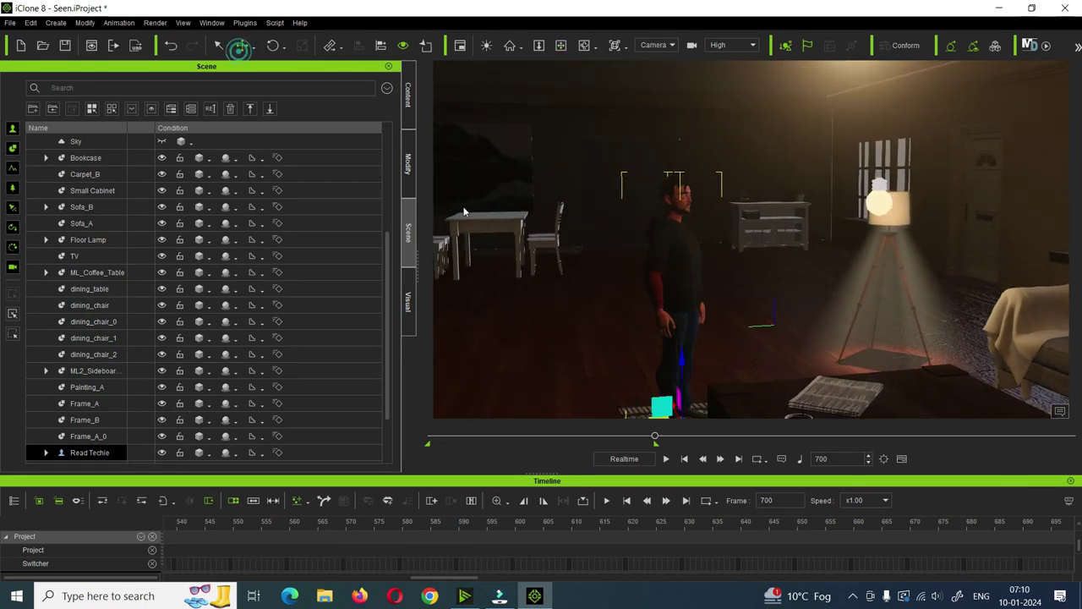
scroll(674, 362, "down", 1)
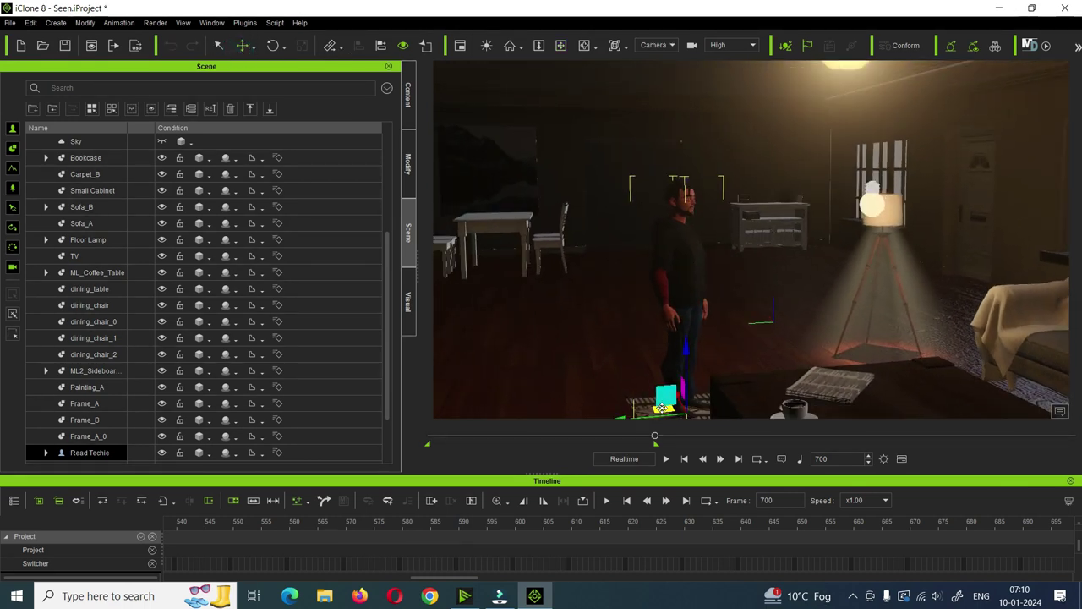
left_click_drag(662, 407, 601, 239)
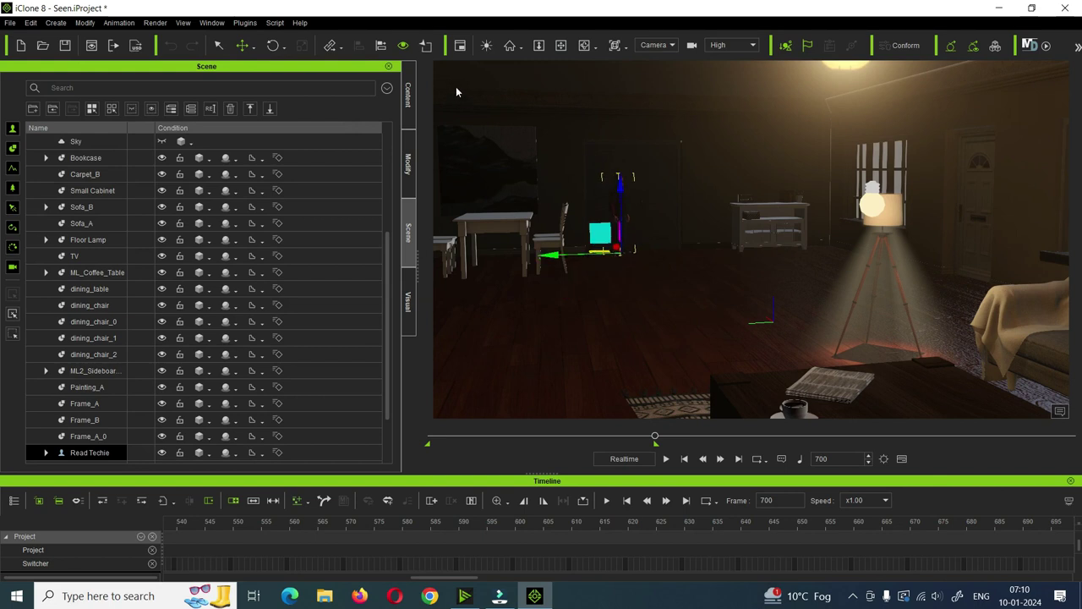
Rotate the character at the door to face into the room and frame his upper body.
left_click(511, 44)
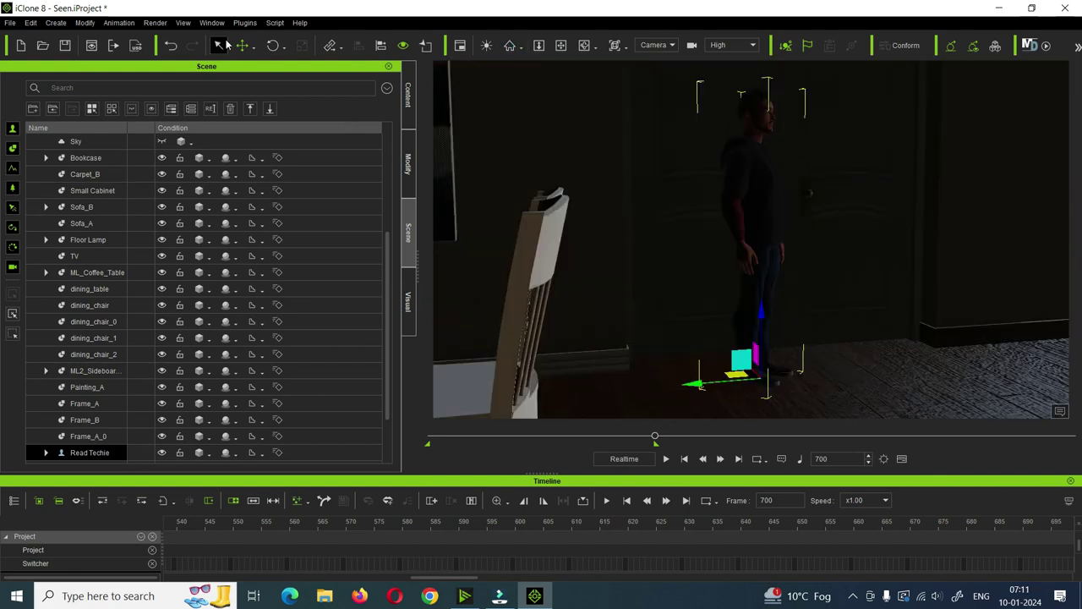
left_click(272, 45)
mouse_move(781, 375)
left_mouse_down()
mouse_move(804, 387)
mouse_move(776, 394)
left_mouse_up()
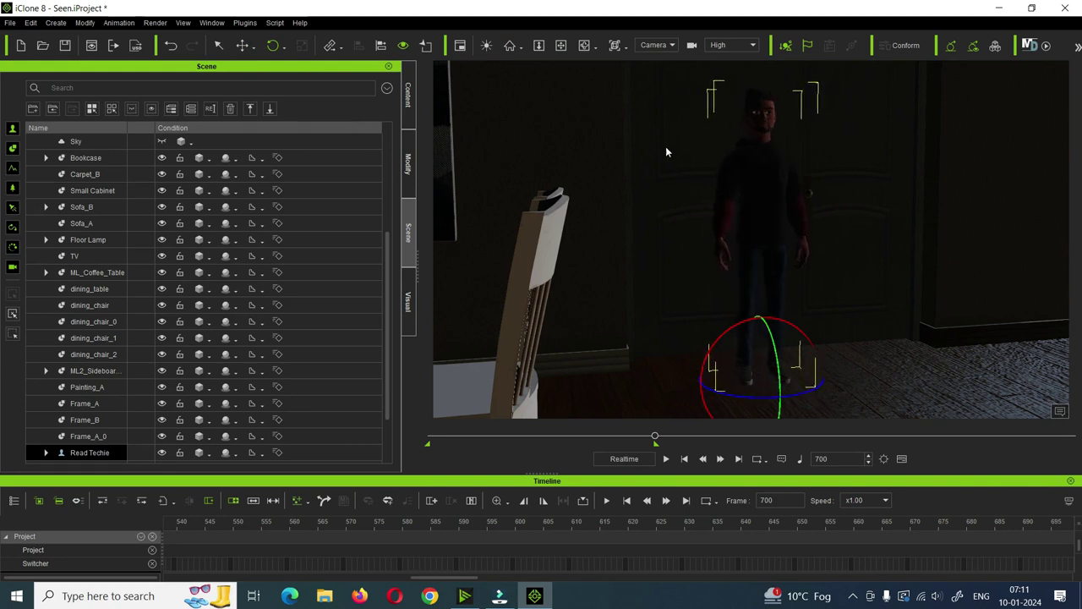
left_click(561, 45)
left_click_drag(635, 131, 739, 216)
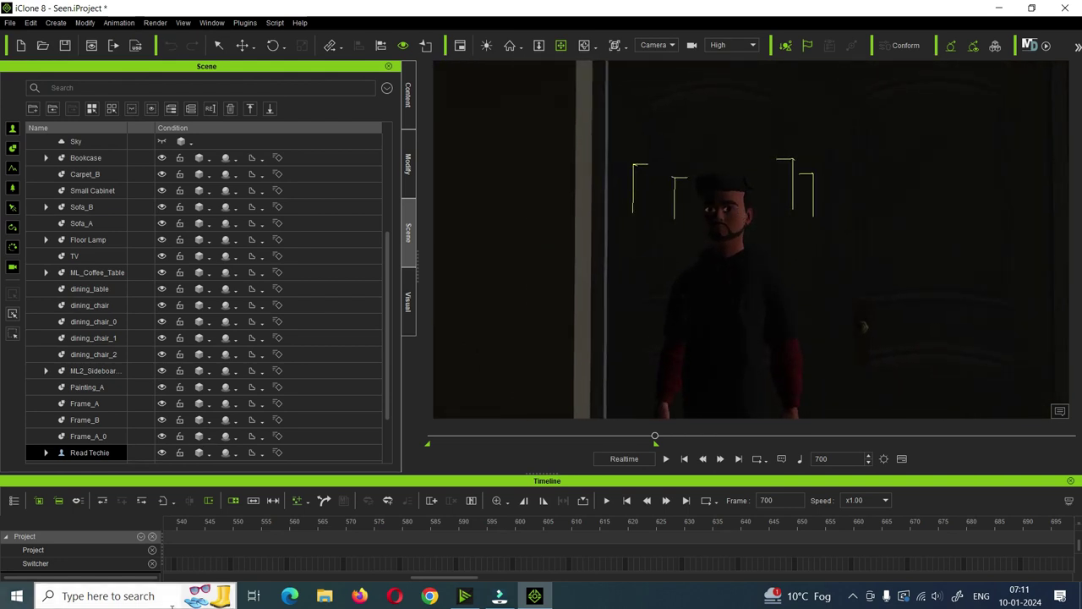
Create a point light and align its position to the character on the X, Y and Z axes.
left_click(56, 23)
mouse_move(93, 156)
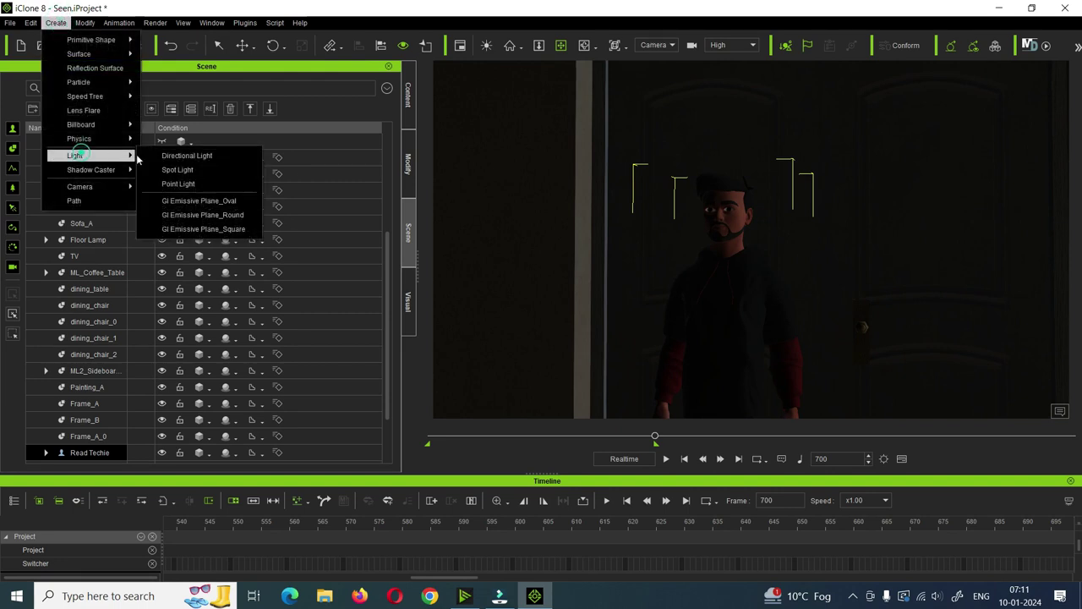
left_click(181, 184)
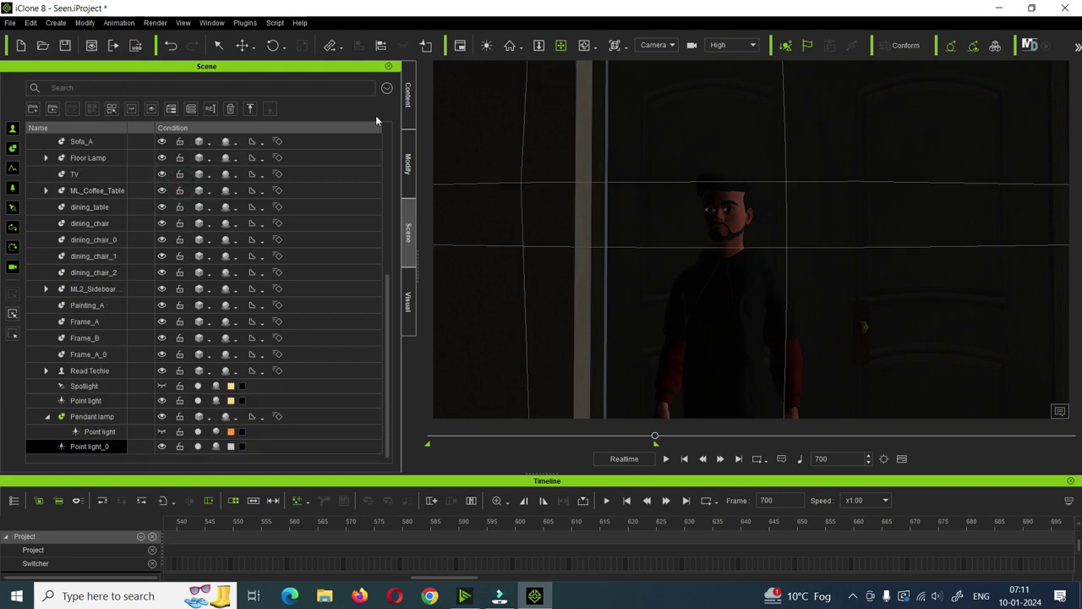
left_click(727, 300)
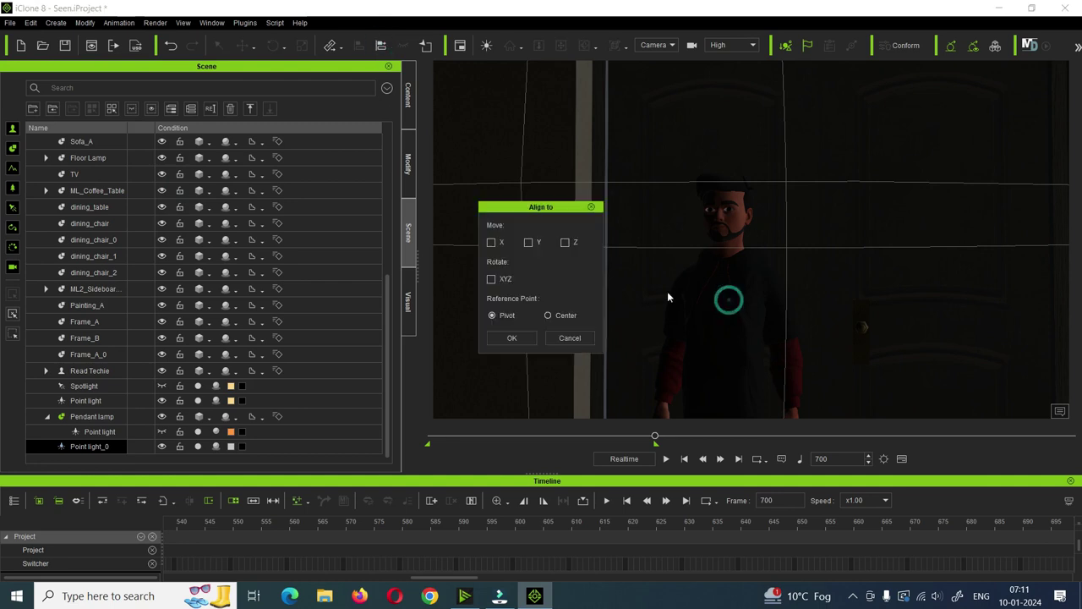
left_click(494, 243)
left_click(530, 243)
left_click(566, 242)
left_click(521, 340)
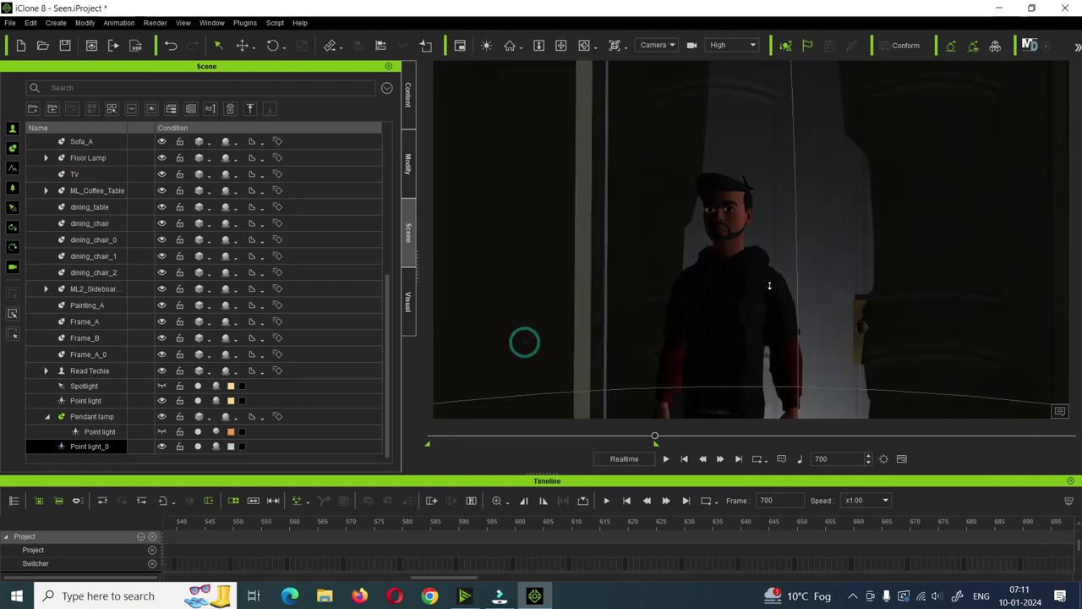
Move the new point light forward in front of the character and raise it to chest height.
left_click(242, 44)
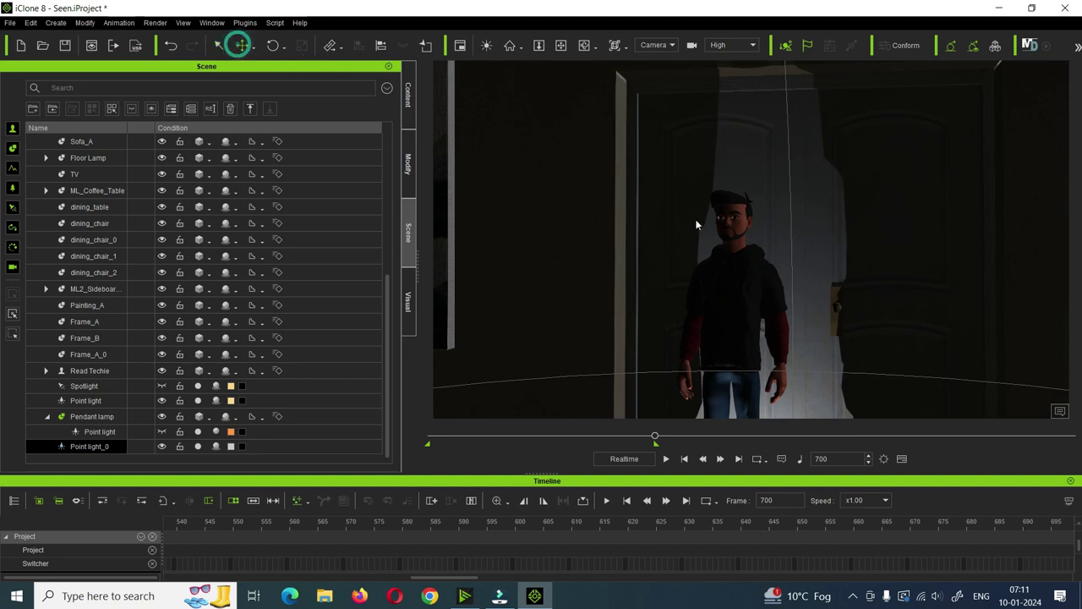
scroll(698, 229, "down", 3)
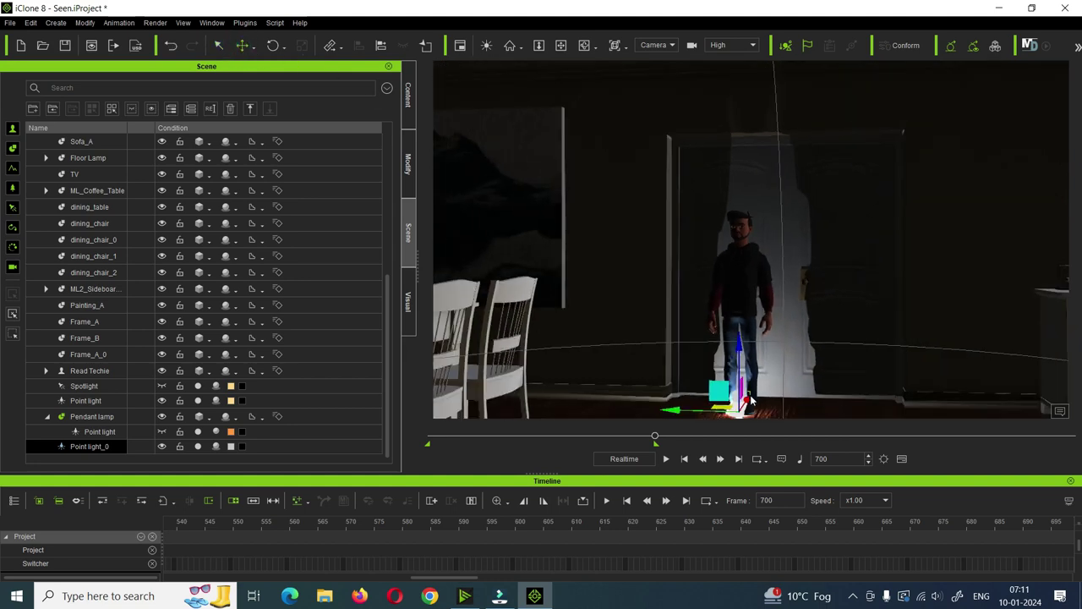
left_click_drag(748, 396, 744, 406)
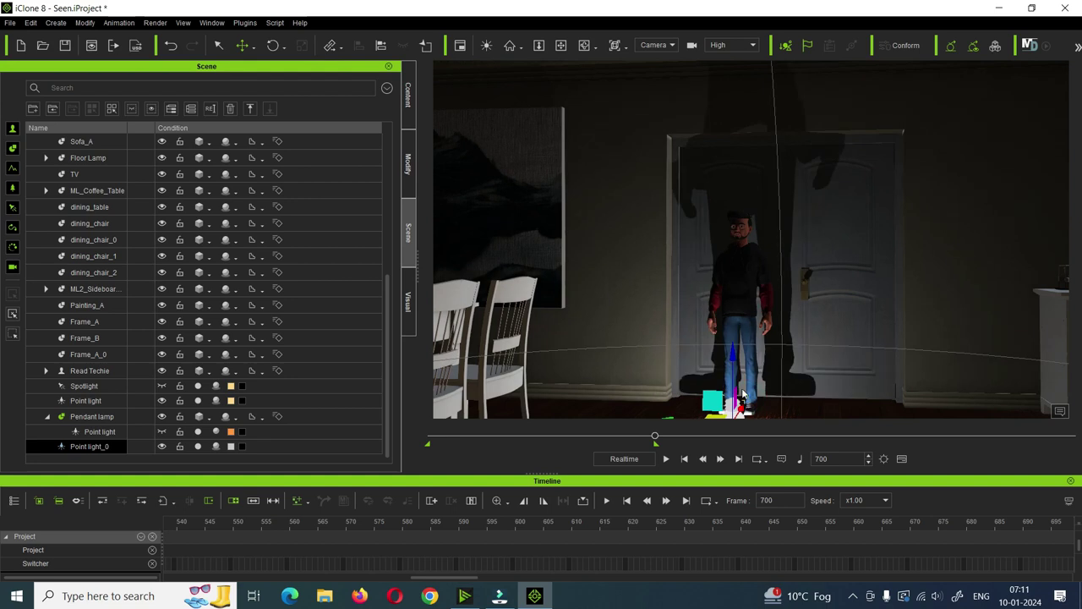
left_click_drag(732, 359, 715, 201)
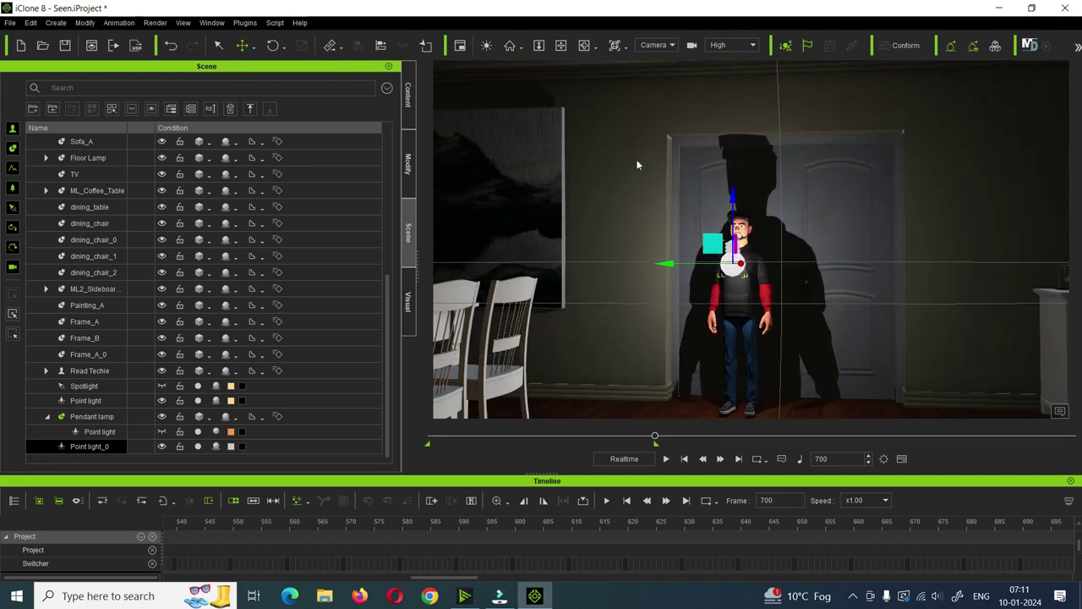
Set the new point light's range to 60 so it lights mainly the character.
left_click(511, 49)
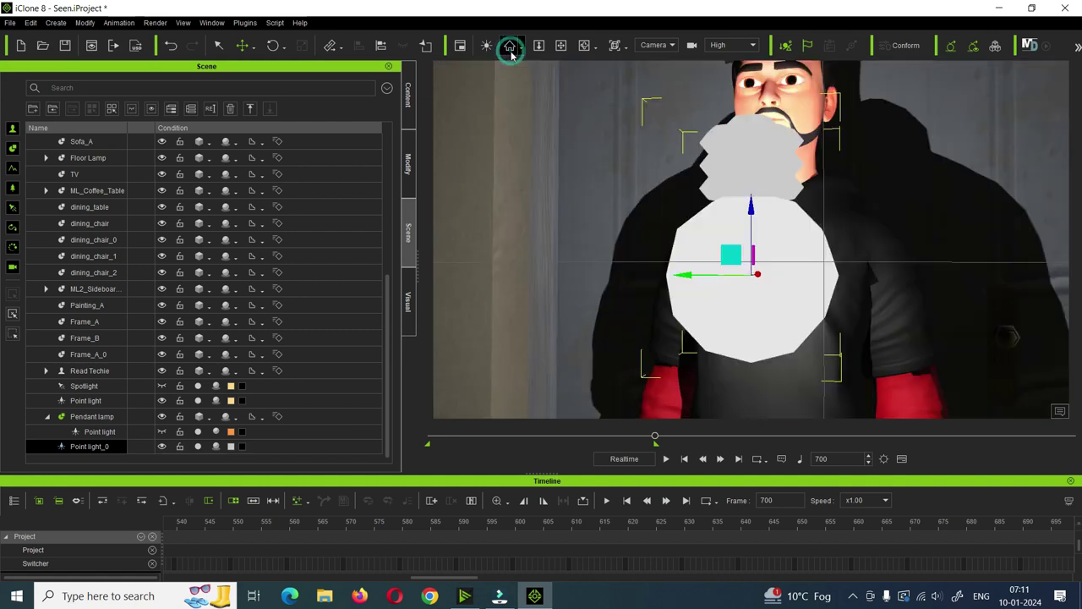
left_click(584, 46)
scroll(868, 235, "down", 5)
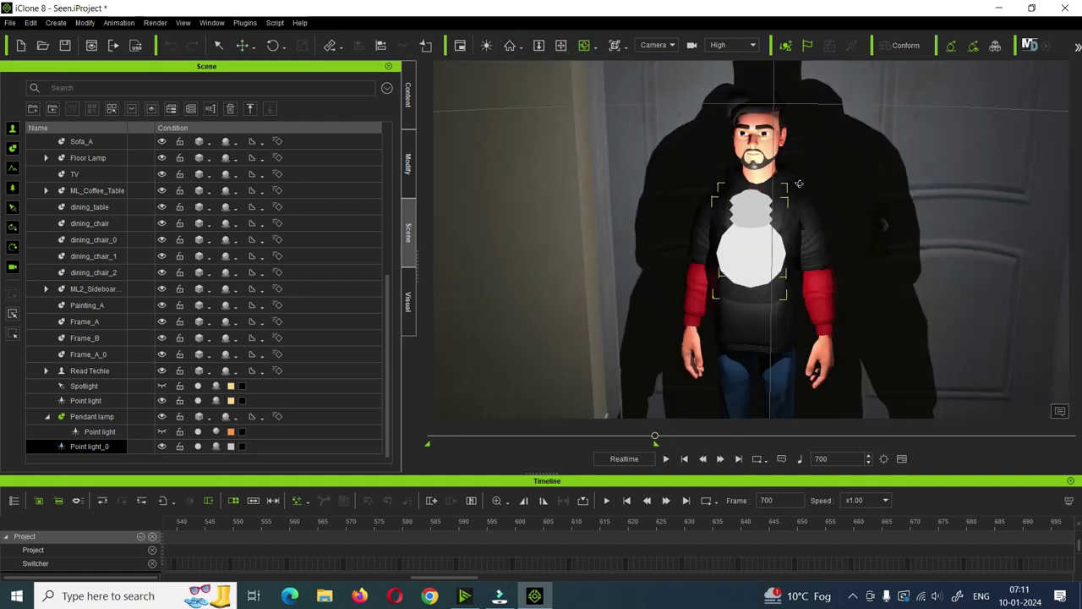
left_click(559, 48)
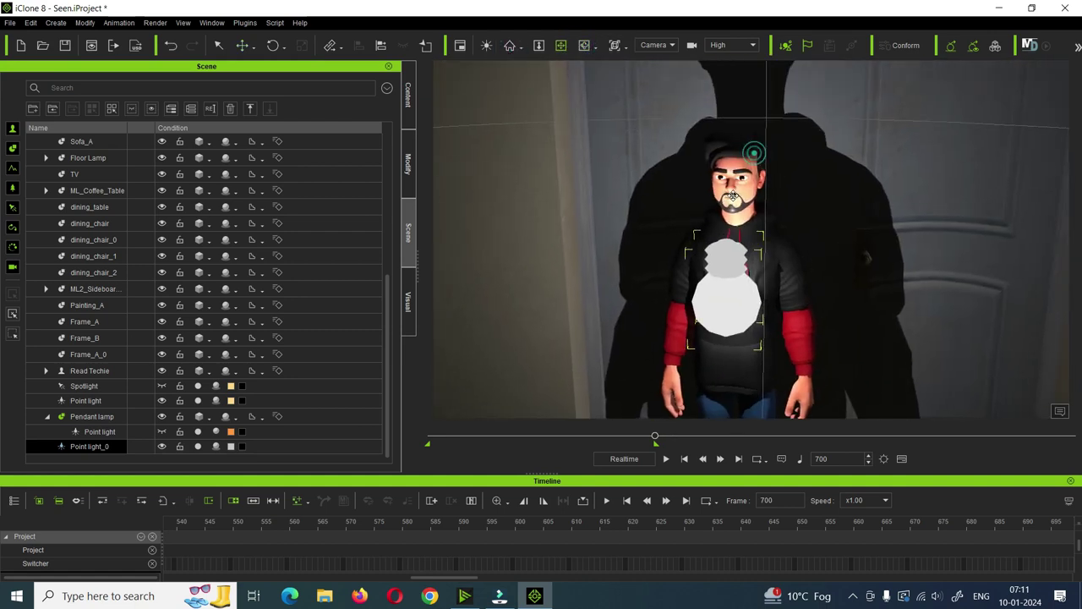
left_click(409, 165)
left_click_drag(57, 177, 34, 177)
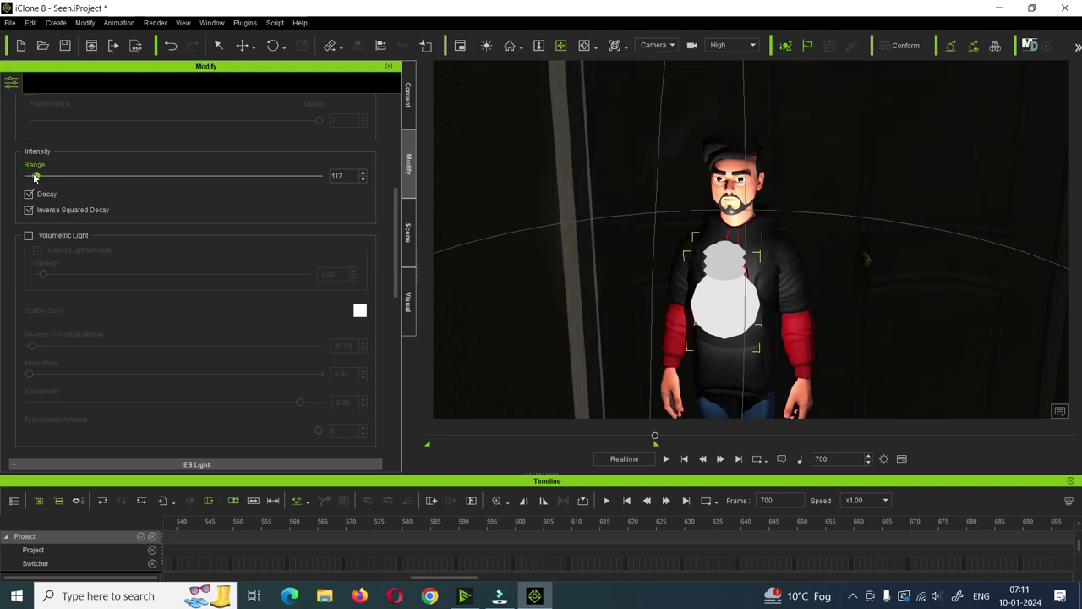
left_click_drag(34, 177, 33, 177)
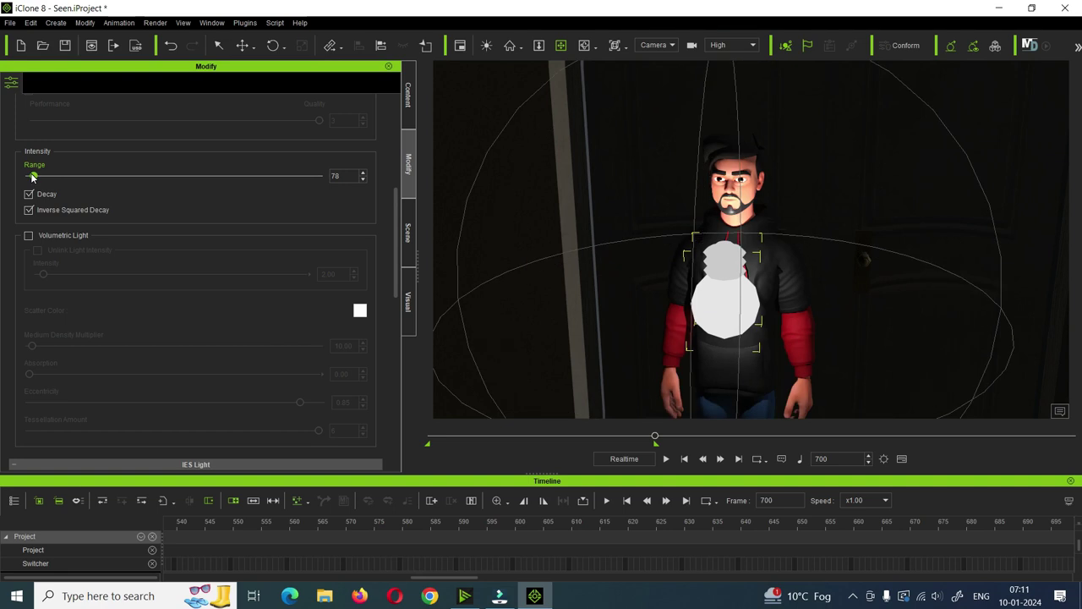
double_click(334, 176)
type("60")
key("Return")
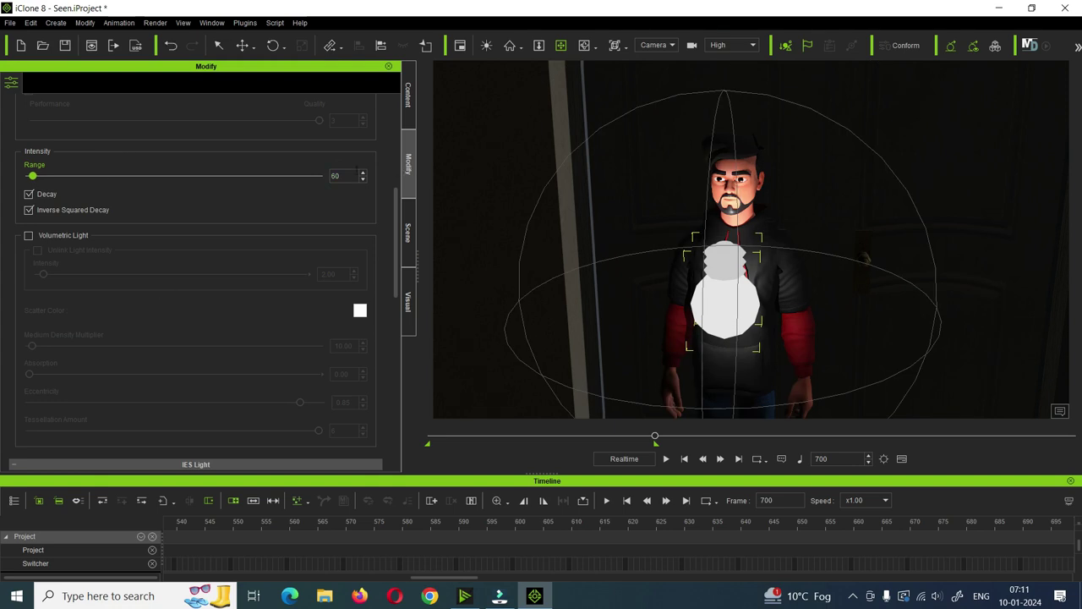
Nudge the new point light slightly upward and forward from the character, checking his face up close.
left_click(242, 45)
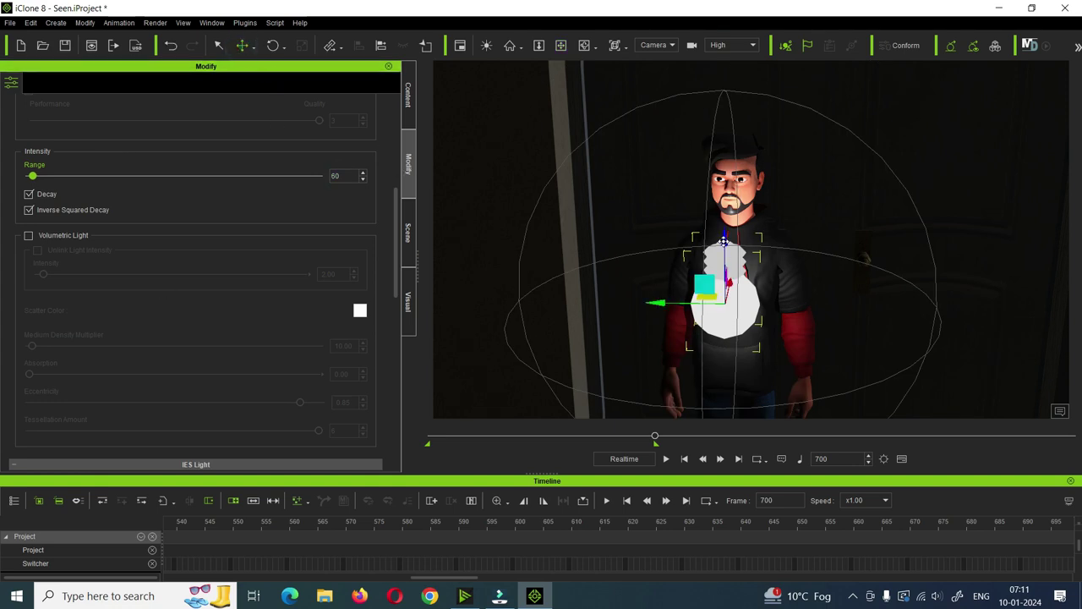
left_click_drag(724, 235, 725, 222)
left_click_drag(730, 268, 726, 274)
scroll(726, 273, "up", 5)
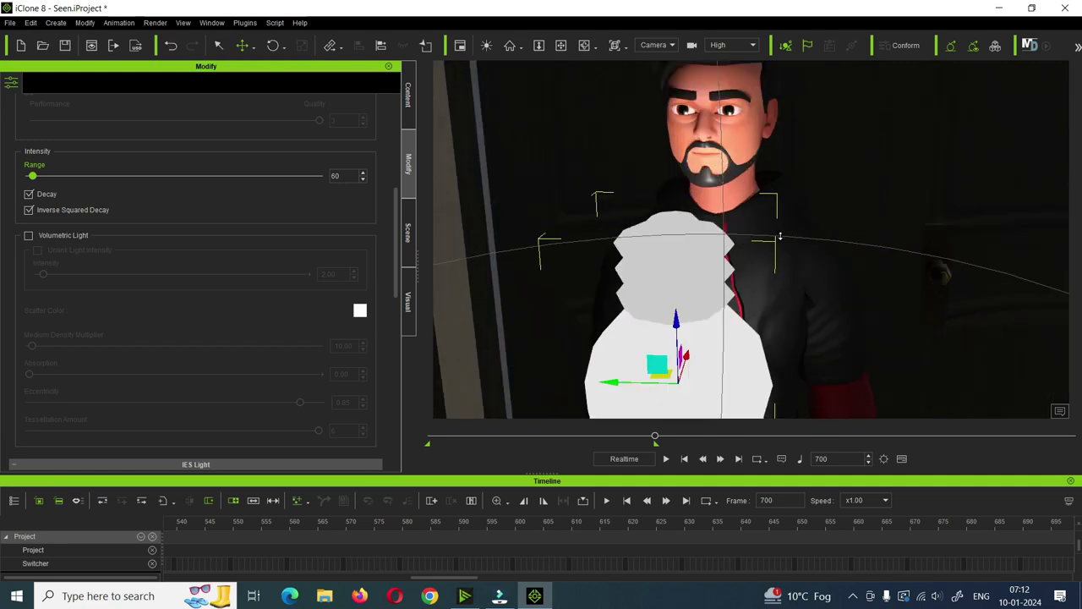
scroll(725, 273, "down", 4)
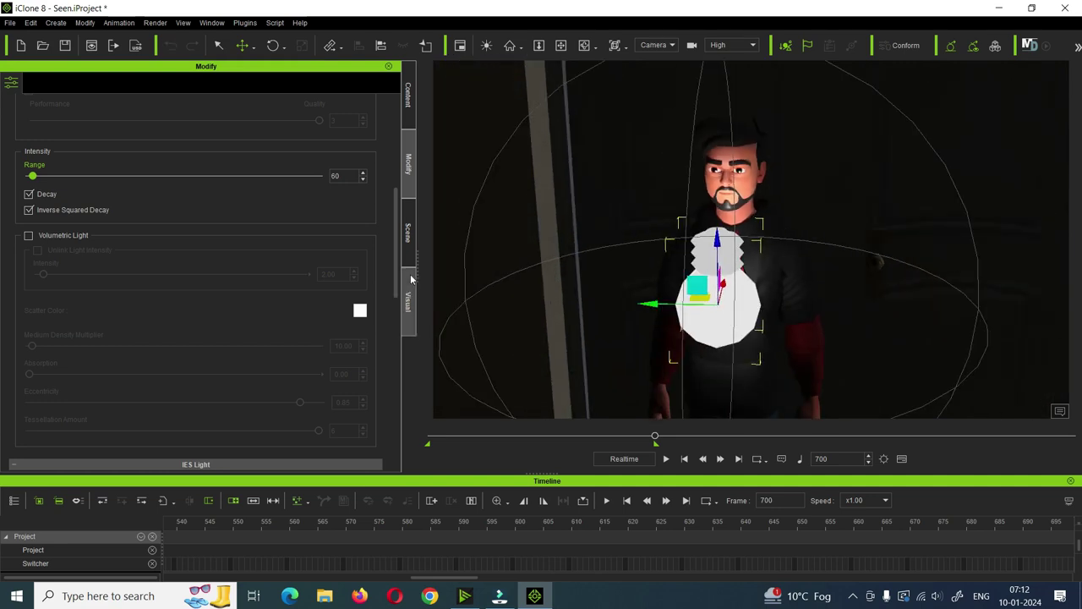
Hide the new point light's bulb marker, inspect the lit character, and switch the light off to compare.
left_click(408, 254)
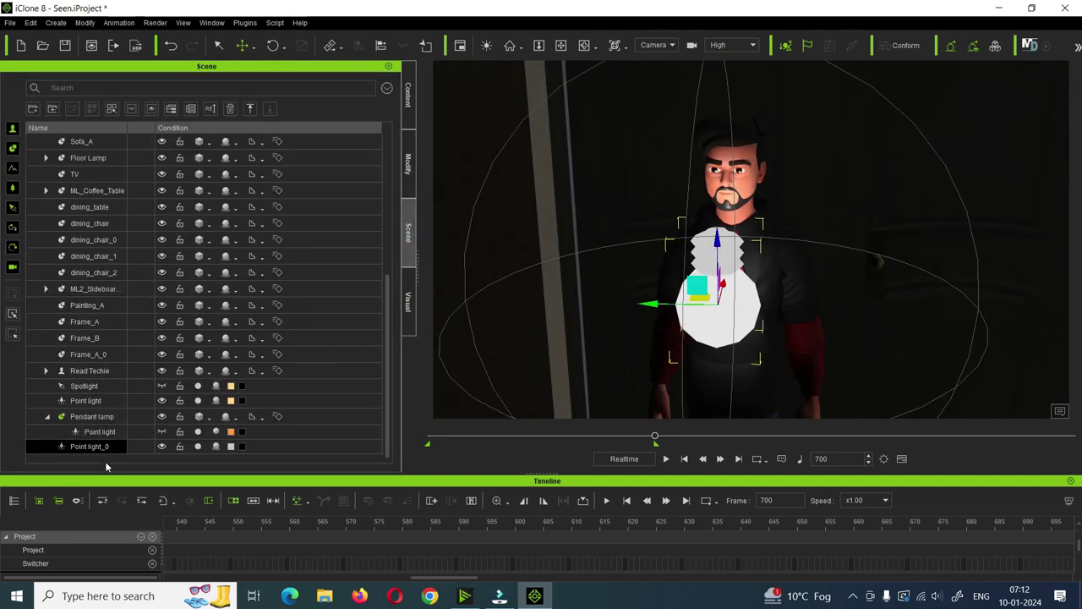
left_click(161, 447)
left_click(582, 45)
left_click_drag(600, 254, 723, 256)
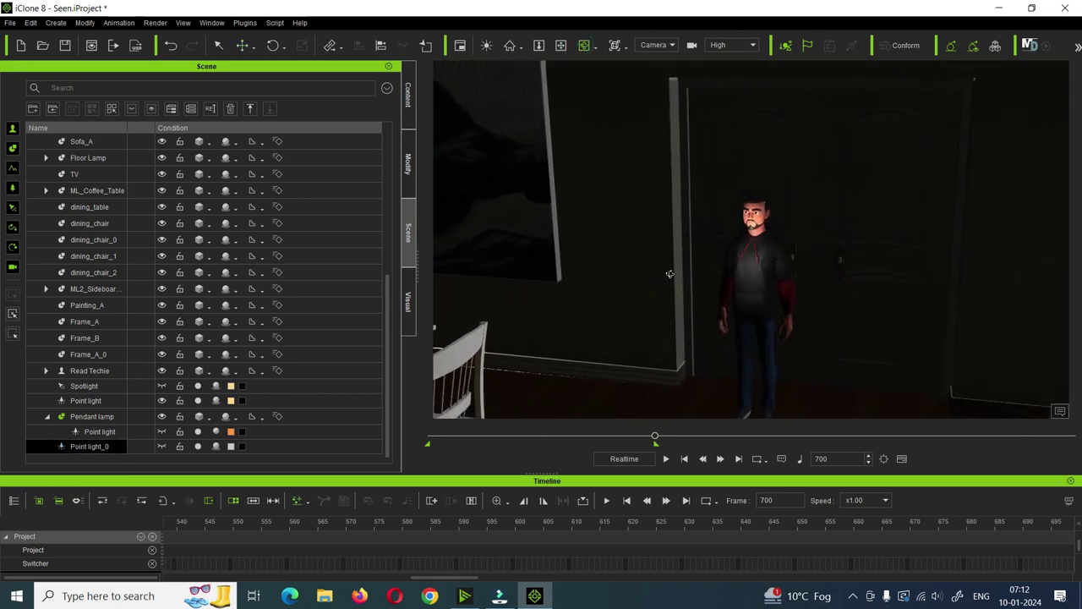
scroll(721, 258, "up", 2)
scroll(720, 258, "up", 2)
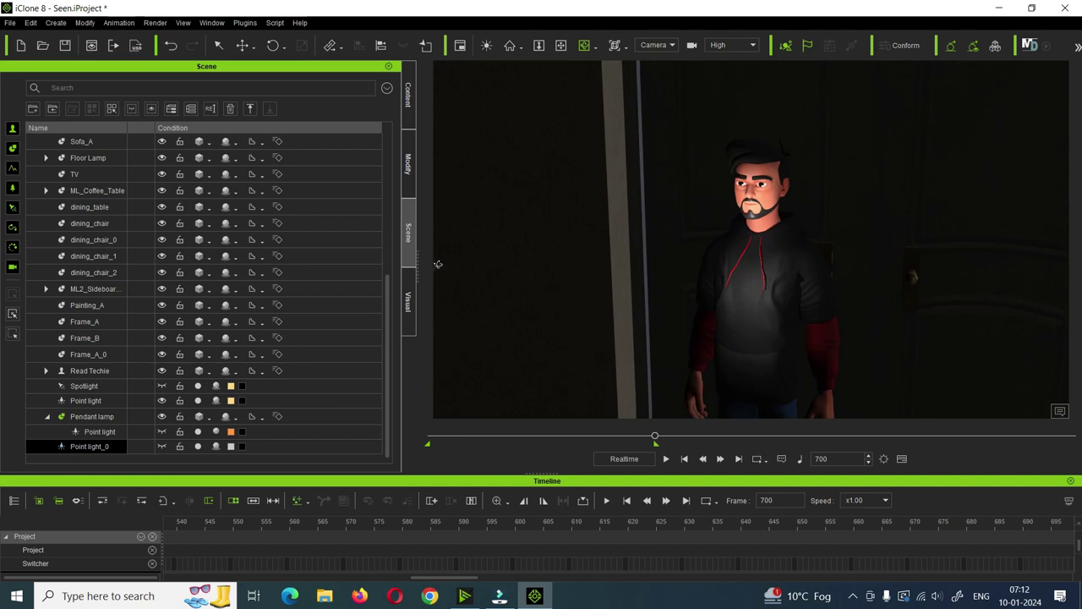
left_click(198, 446)
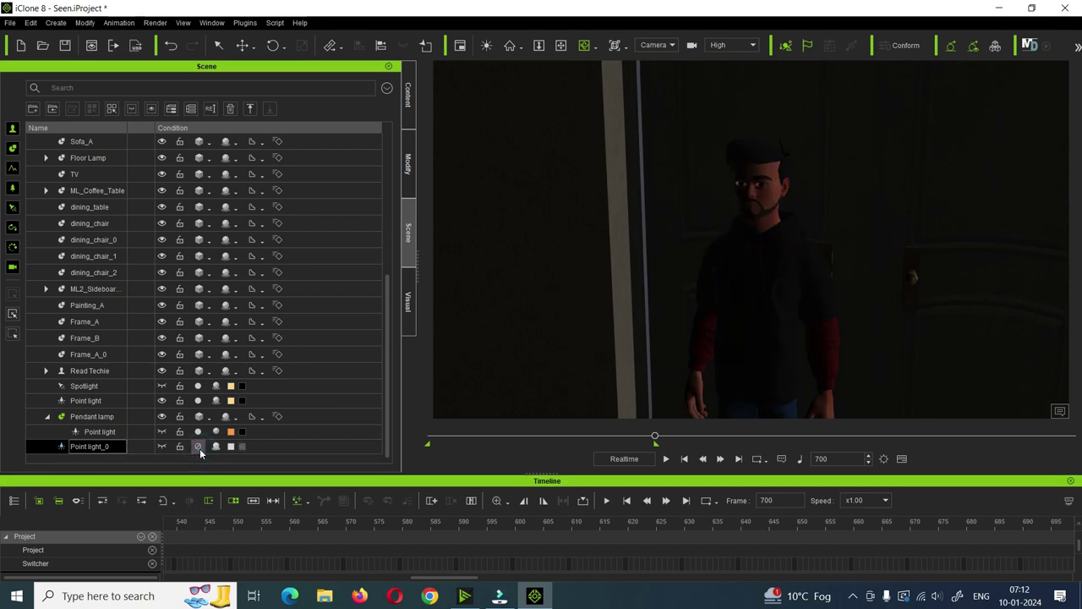
Switch the new point light back on and open its light settings.
left_click(198, 447)
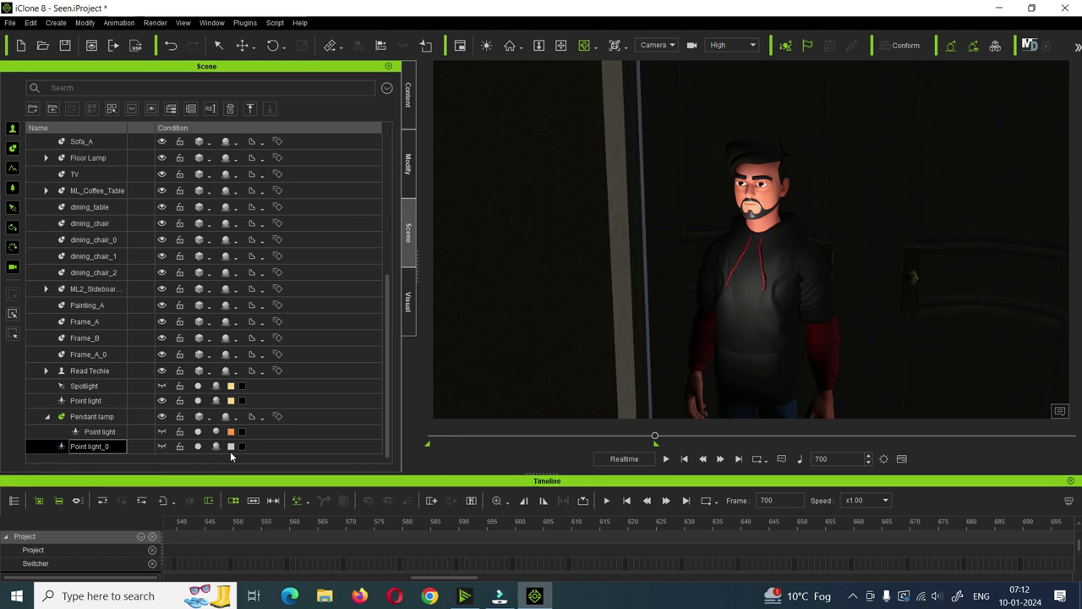
left_click(408, 162)
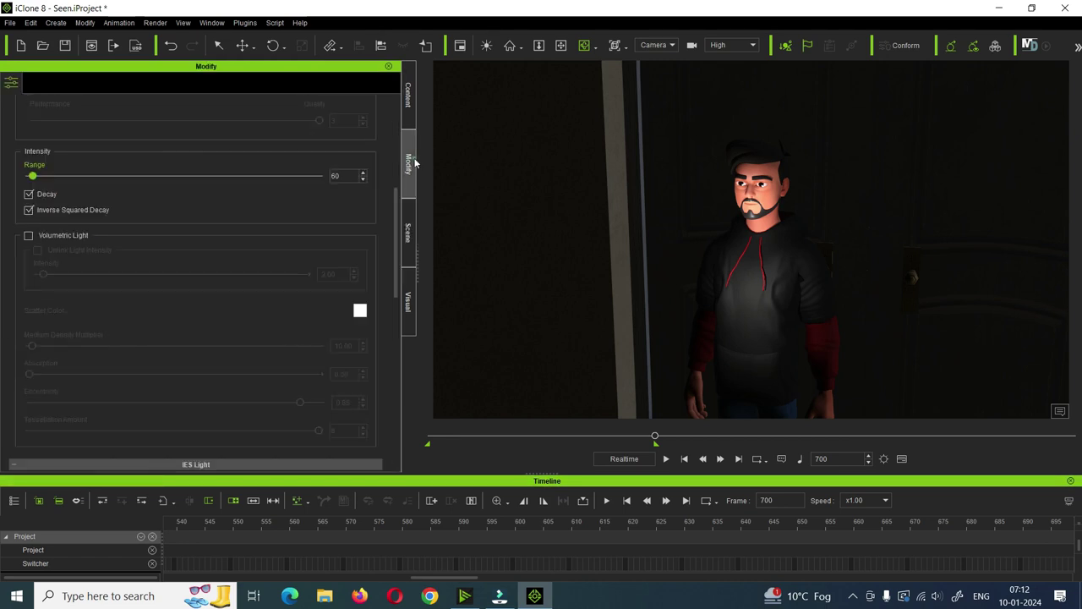
scroll(141, 240, "up", 7)
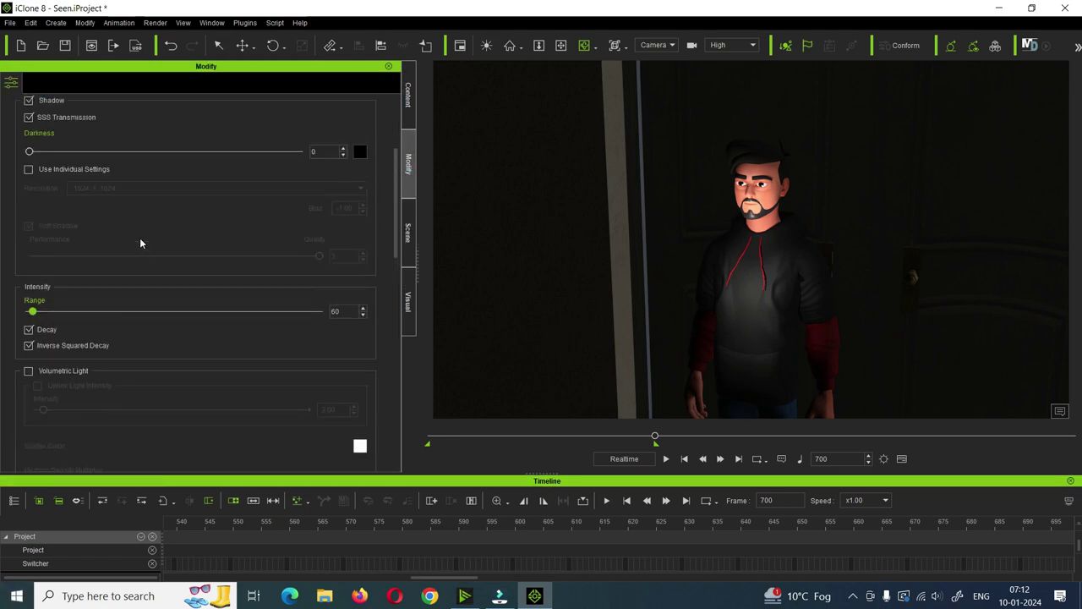
scroll(102, 252, "up", 2)
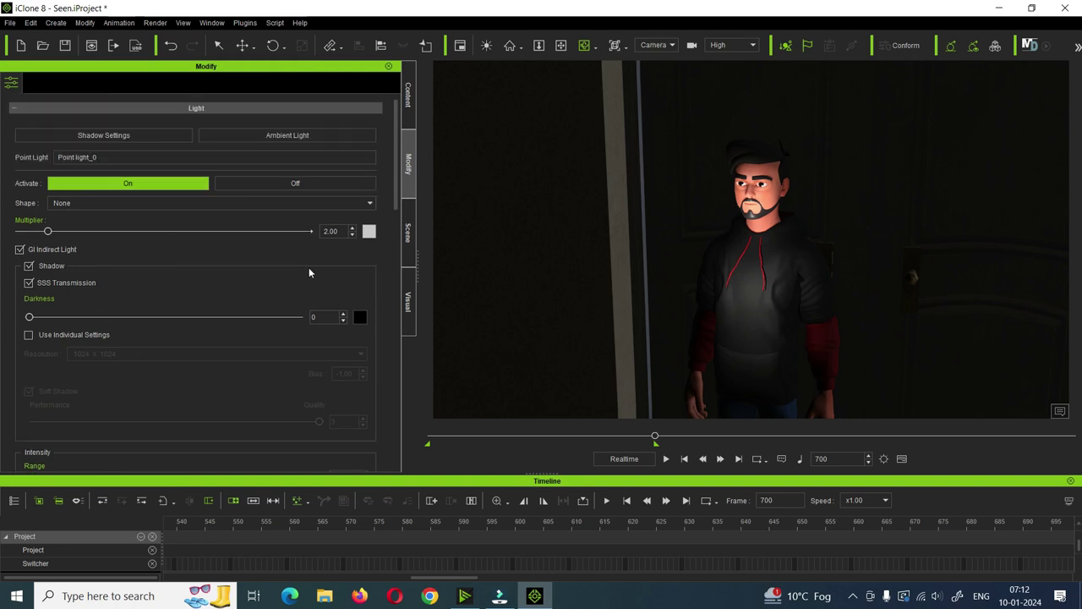
Try peach #ffaa7f, dark blue #00007f, violet-blue #5555ff, lime #aaff00 and yellow as the new point light's colour, then discard the change.
left_click(370, 234)
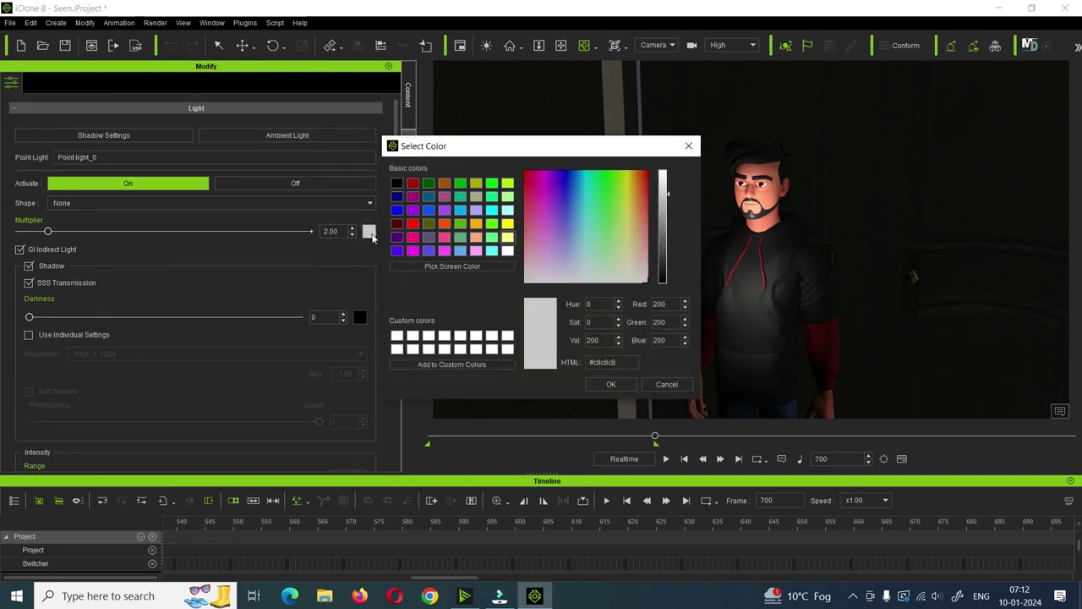
left_click(476, 237)
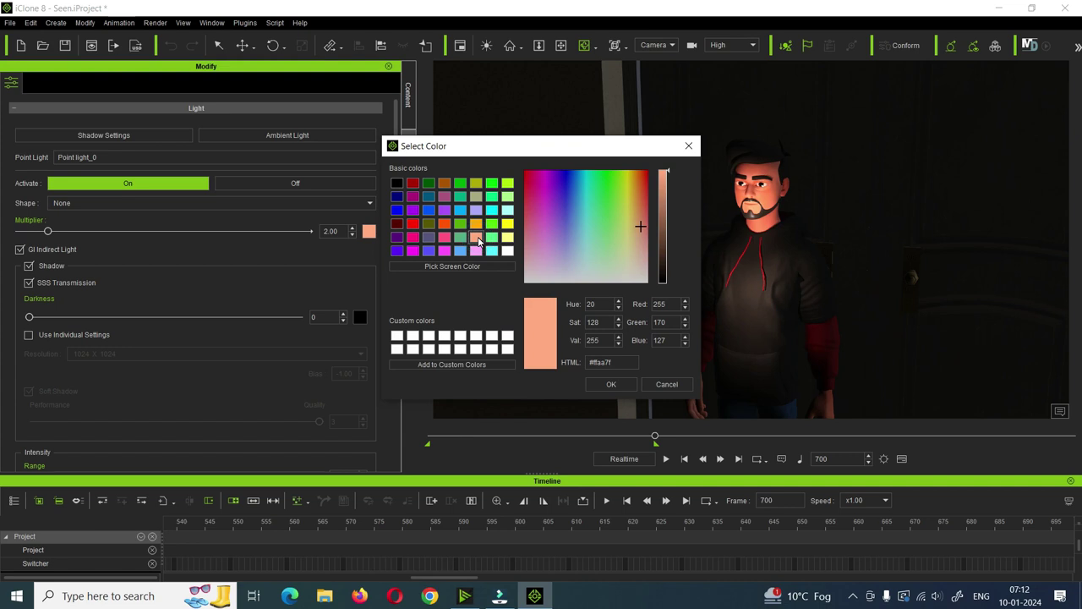
left_click(397, 197)
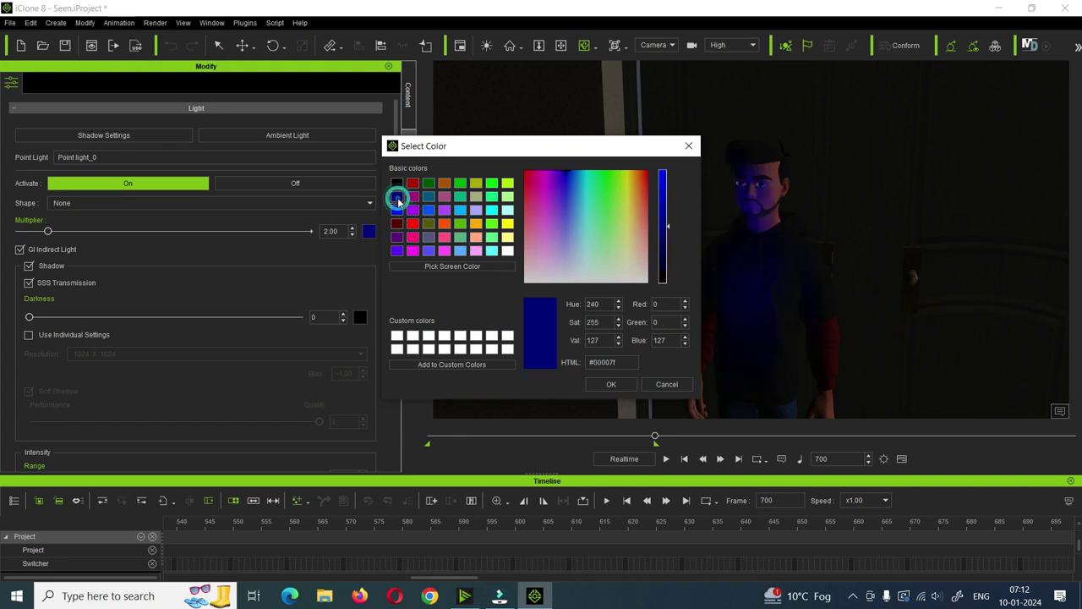
left_click(431, 183)
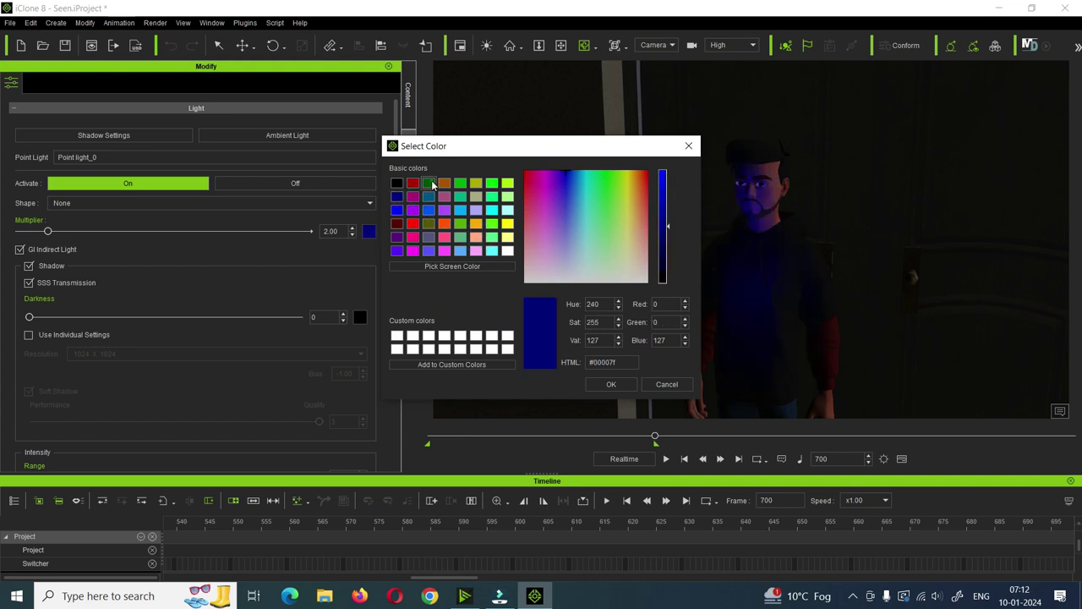
left_click(429, 252)
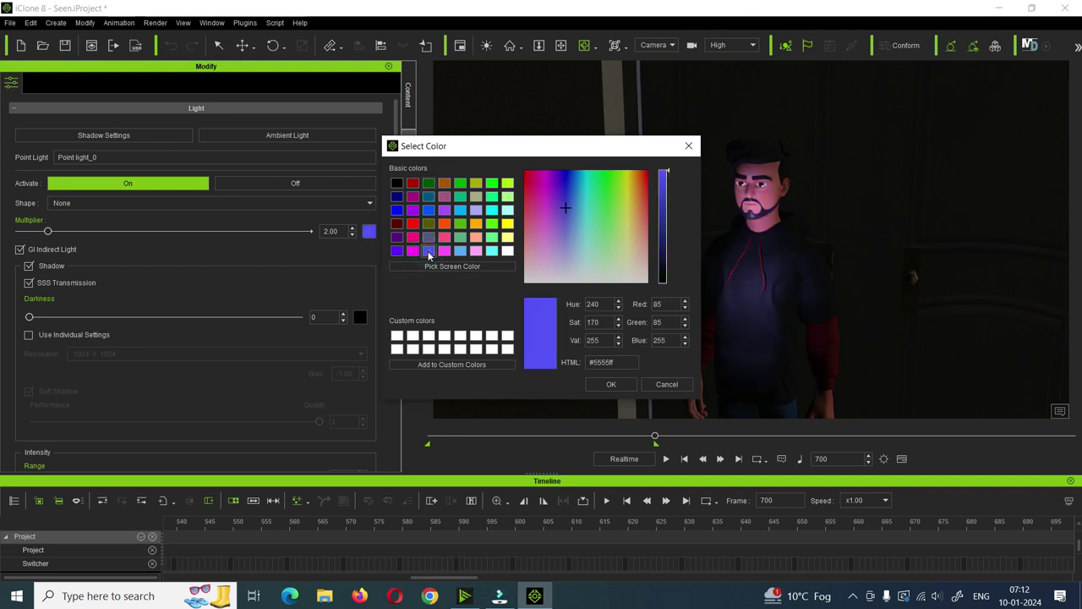
left_click(505, 185)
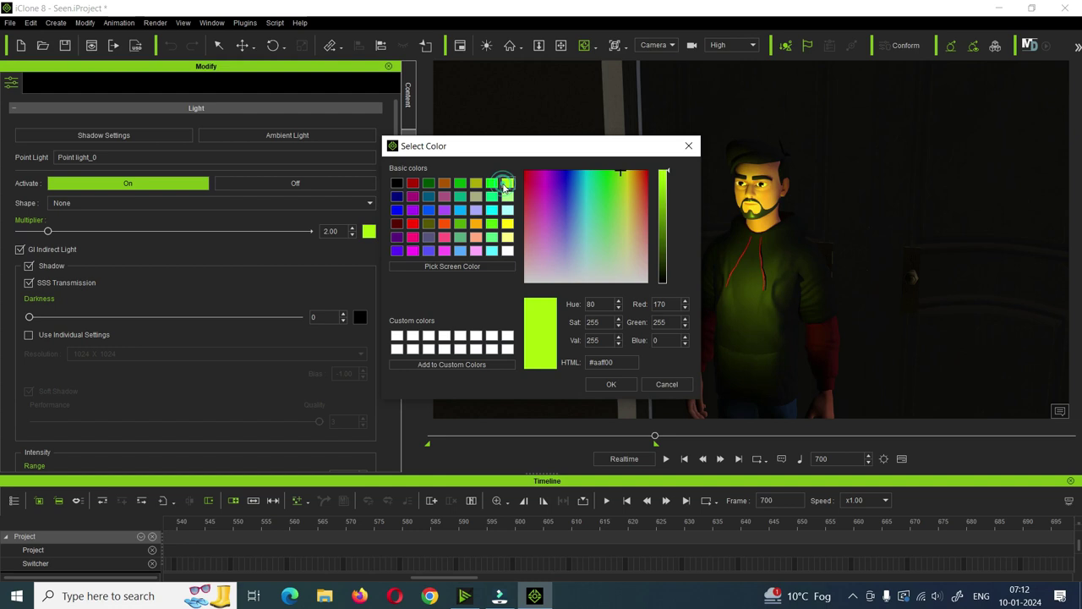
left_click(508, 225)
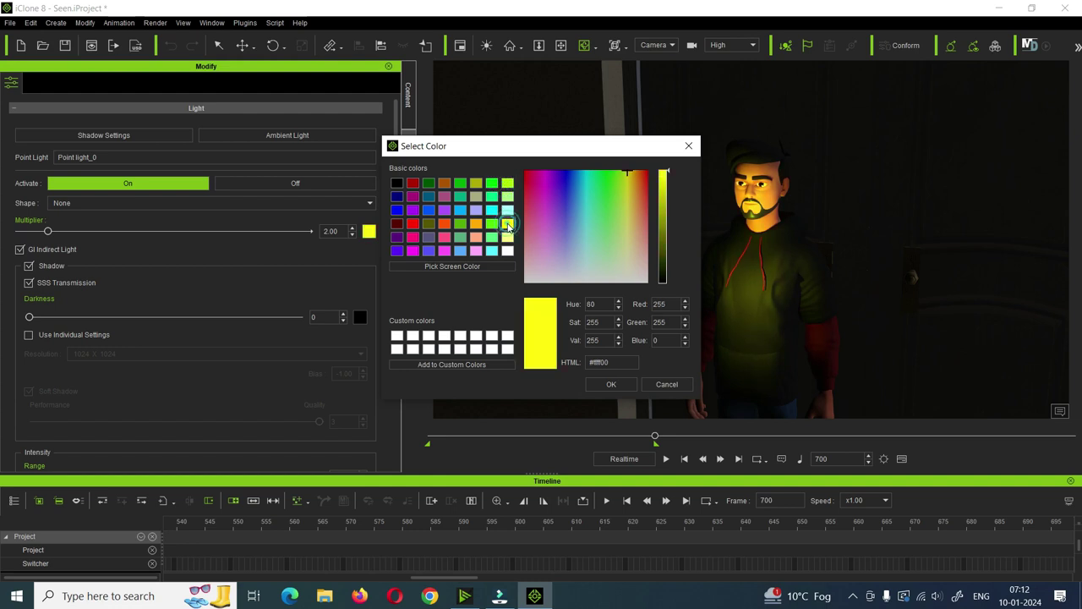
left_click(689, 145)
Try a multiplier of 0.28 and the Volumetric Light option on the new point light, reverting each one.
left_click_drag(49, 233, 24, 241)
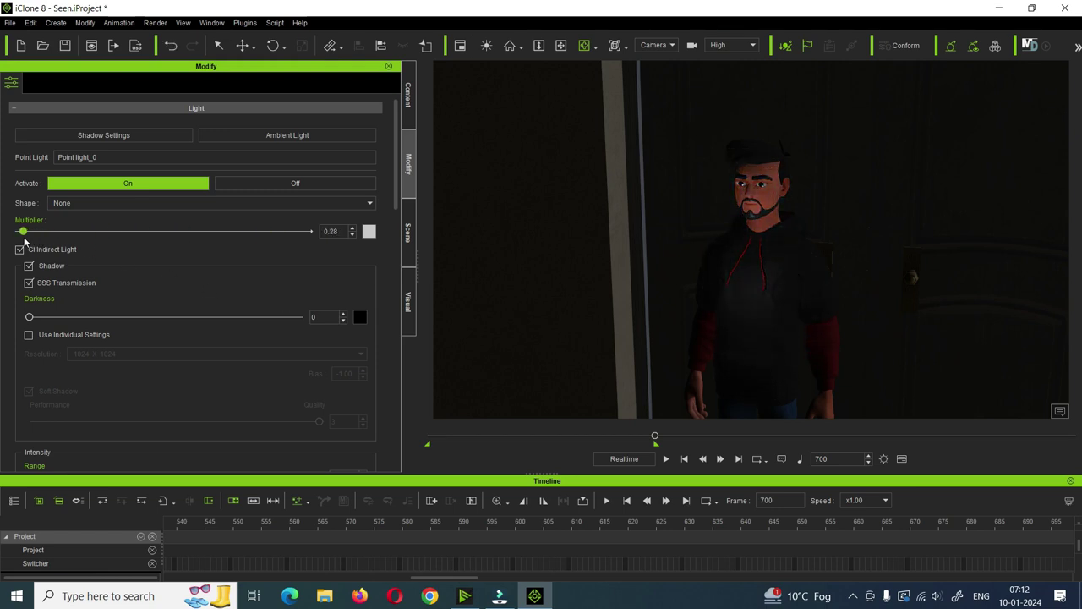
key("ctrl+z")
scroll(147, 288, "down", 4)
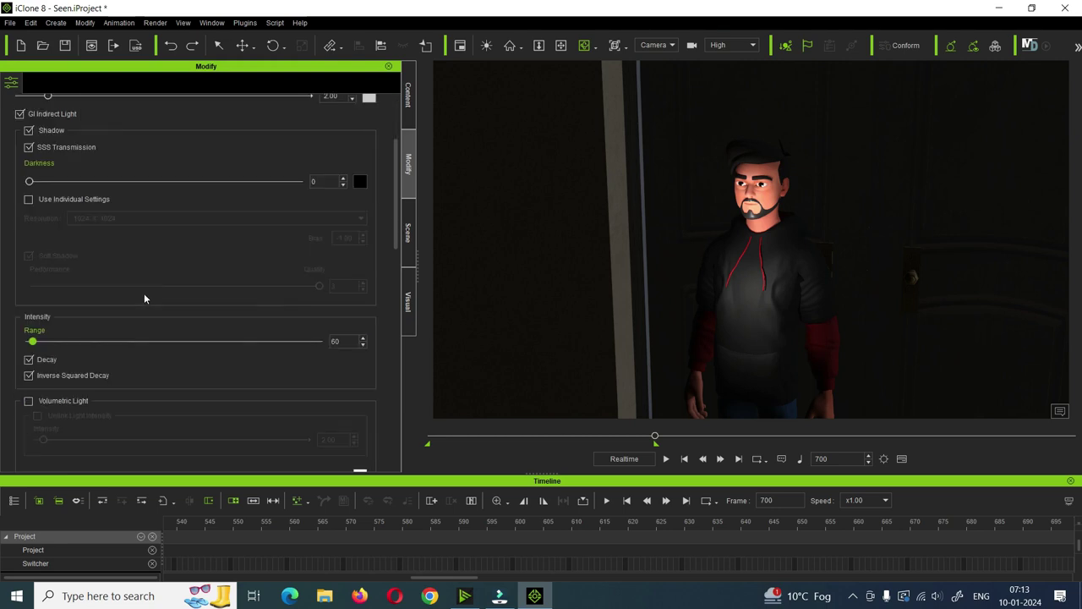
left_click(29, 402)
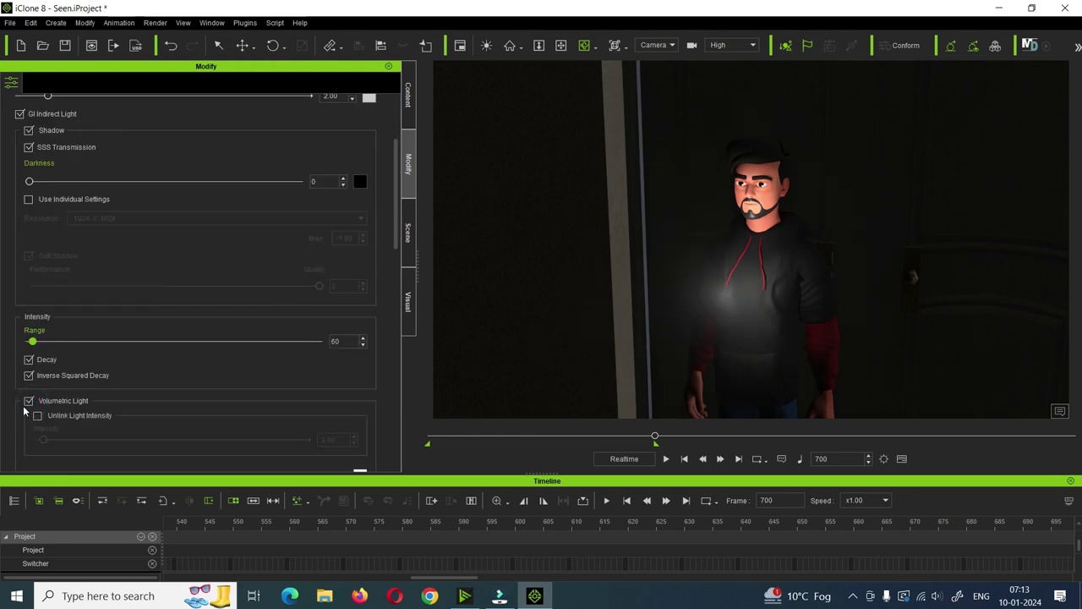
left_click(29, 403)
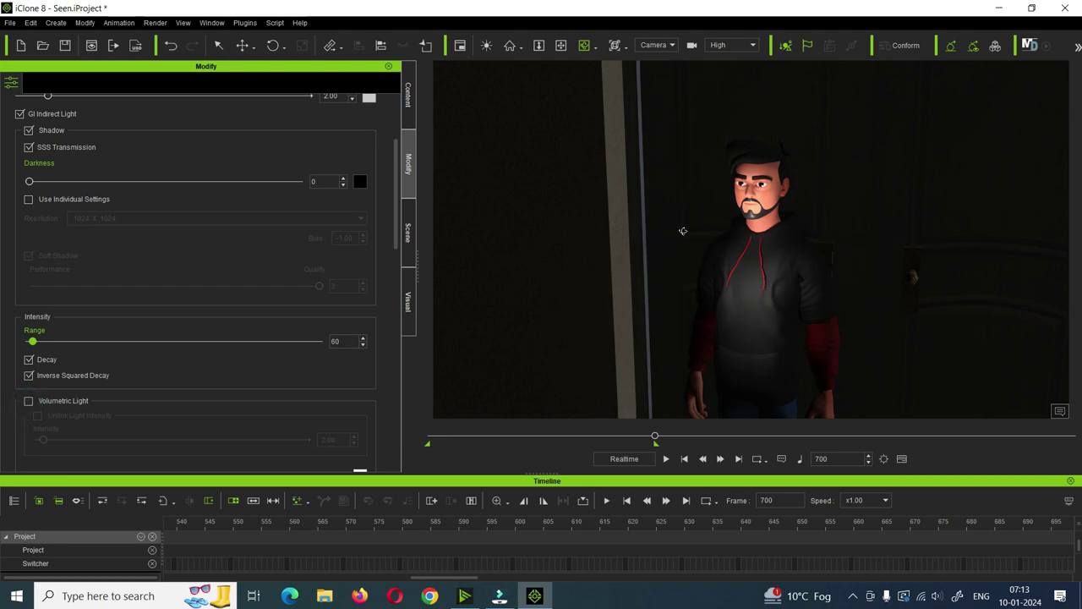
Look through the new point light's remaining settings, including IES Light, Transform, Linkage, Attach and Path.
scroll(201, 296, "down", 12)
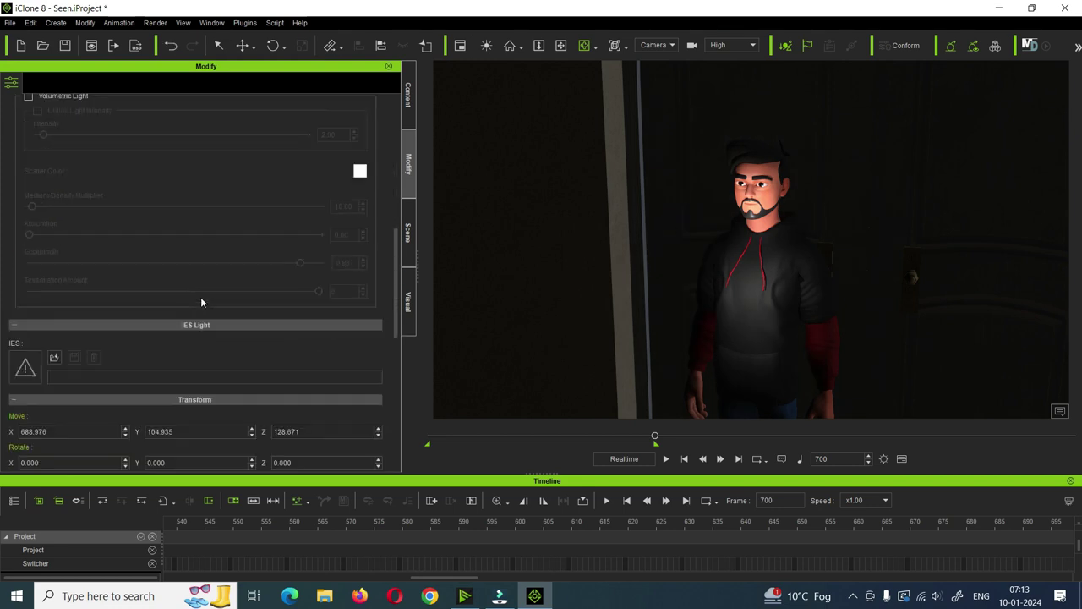
scroll(201, 297, "down", 10)
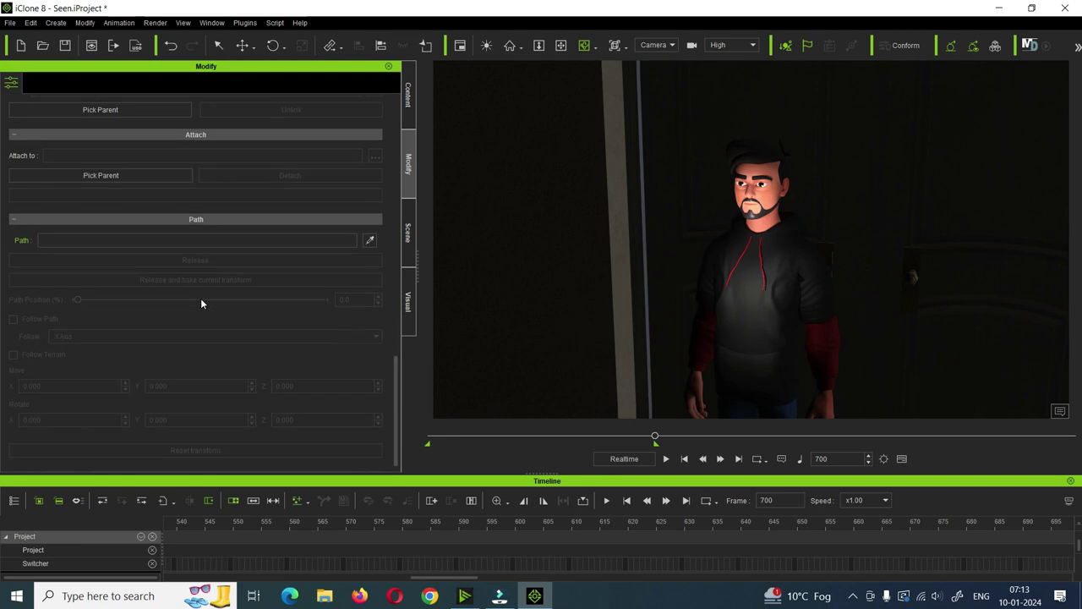
scroll(201, 303, "up", 1)
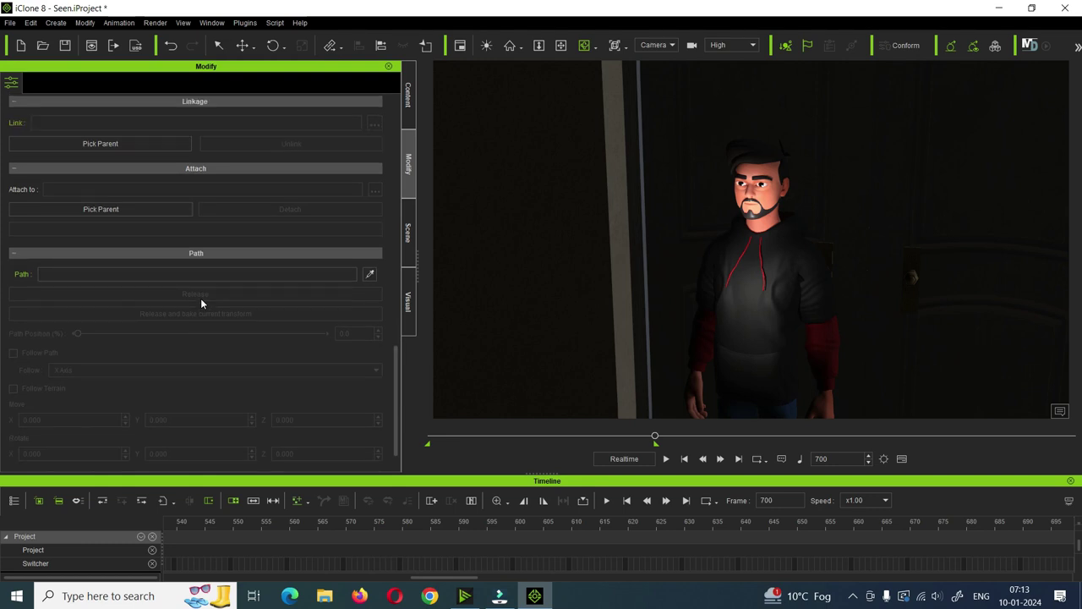
scroll(201, 302, "up", 3)
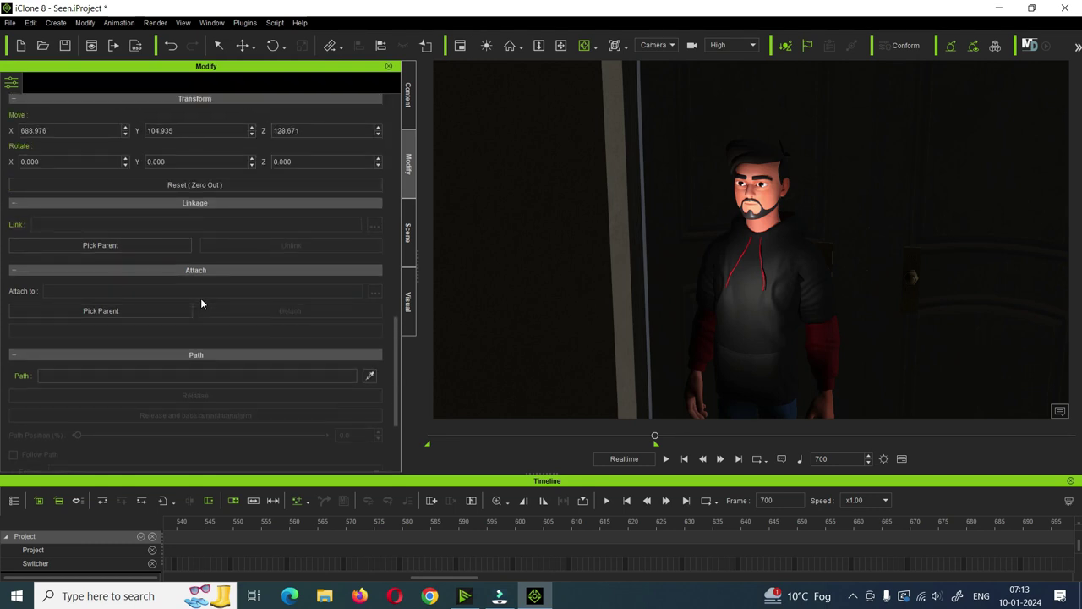
scroll(185, 348, "up", 2)
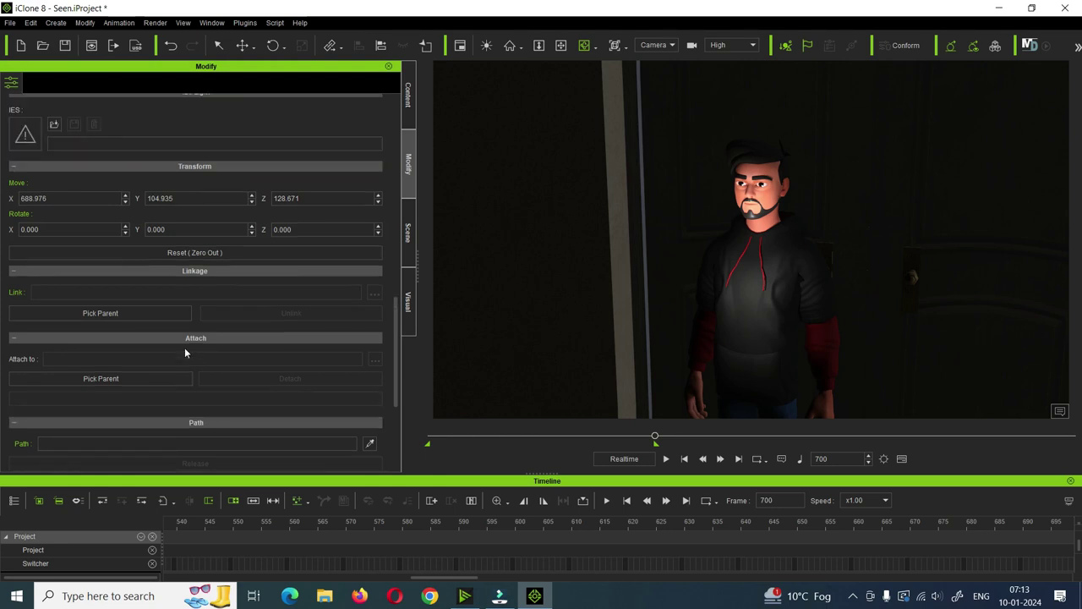
scroll(185, 348, "up", 8)
scroll(184, 348, "up", 6)
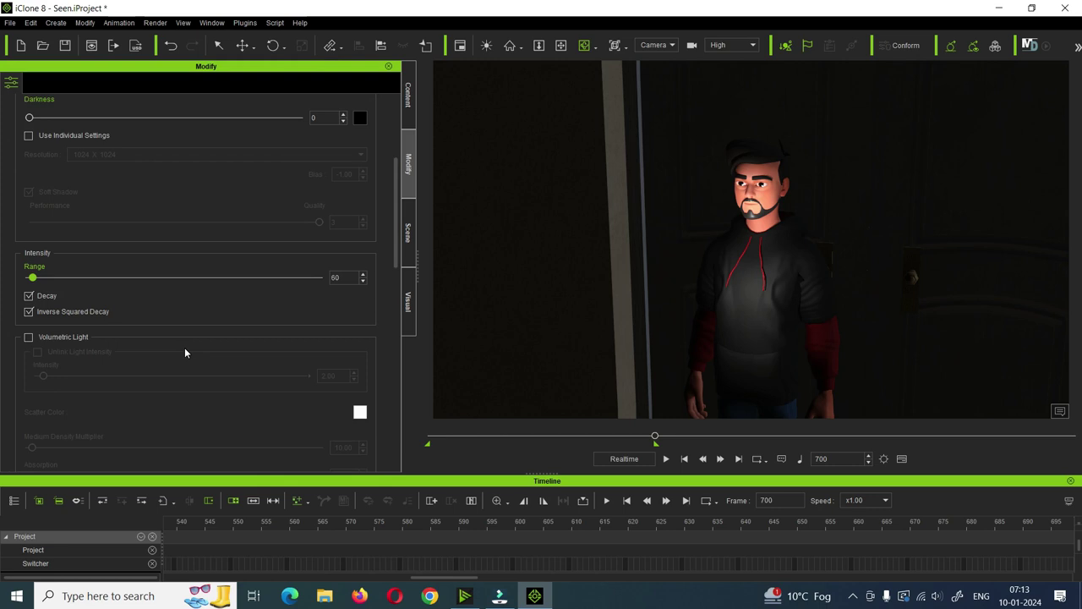
scroll(186, 353, "up", 5)
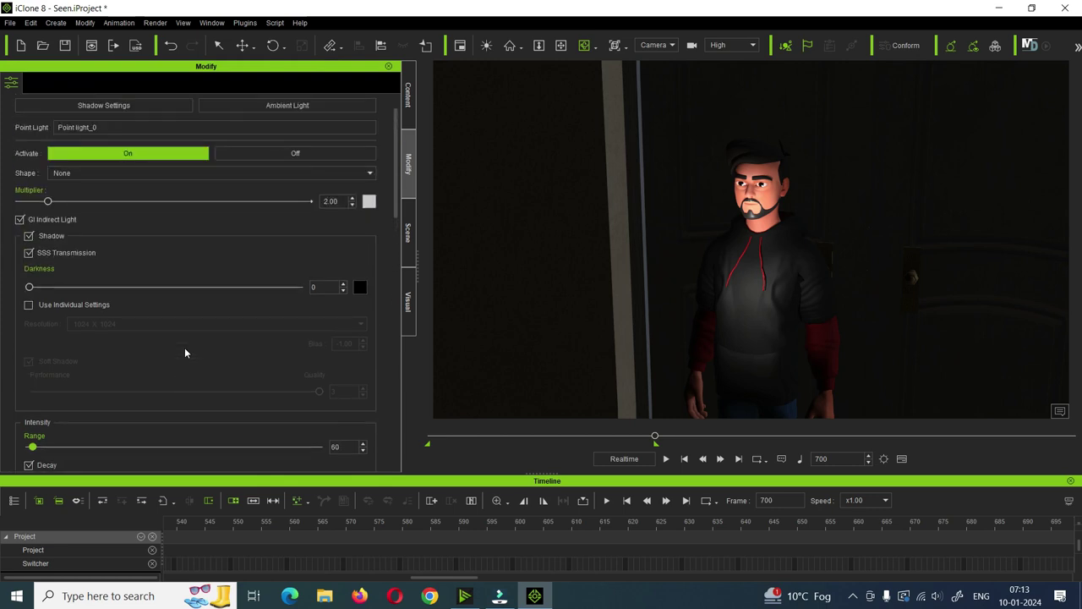
scroll(186, 352, "up", 1)
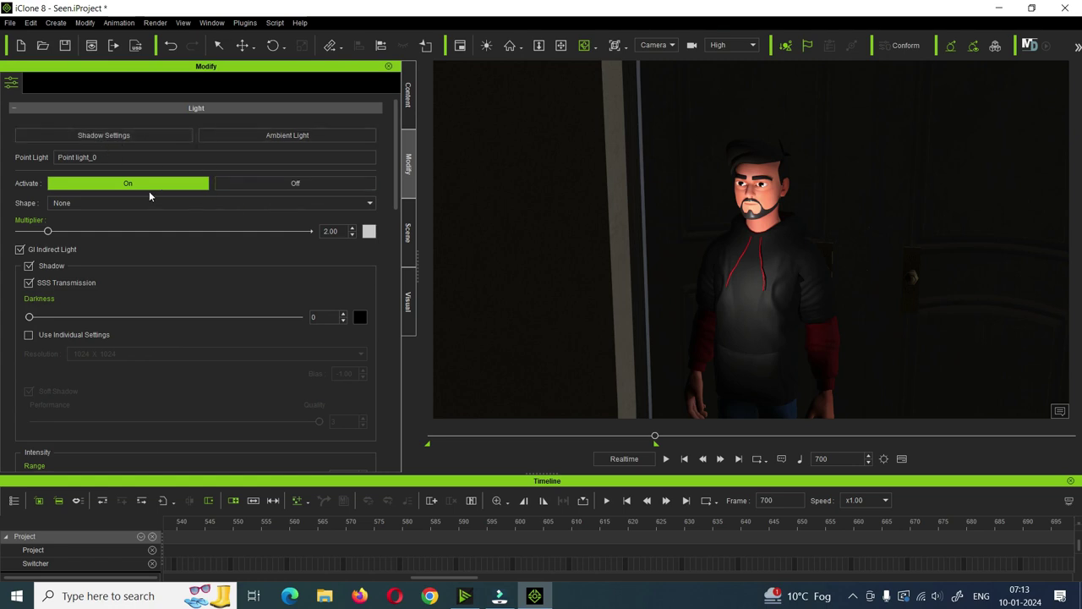
Undo the recent edits back to before the extra point light for the character was added.
left_click(408, 231)
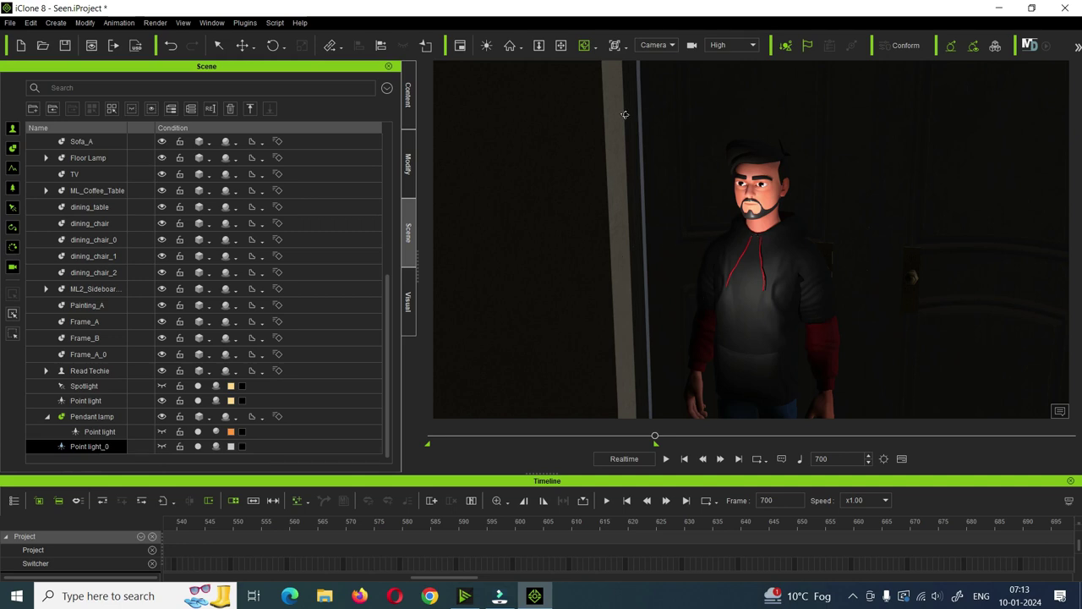
key("ctrl+z")
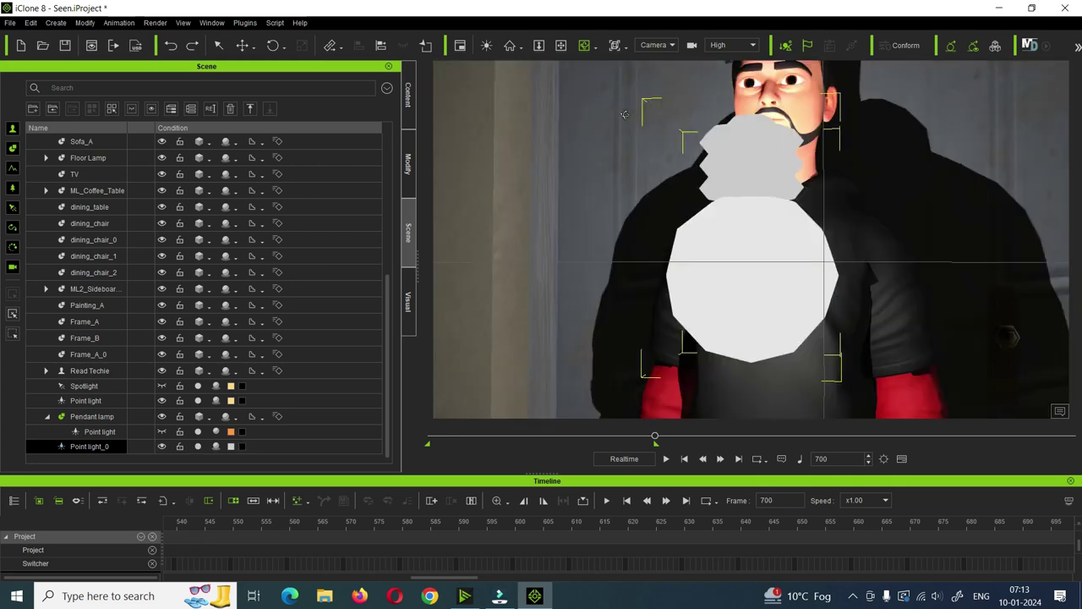
key("ctrl+z")
key("ctrl+z")
key("ctrl+z")
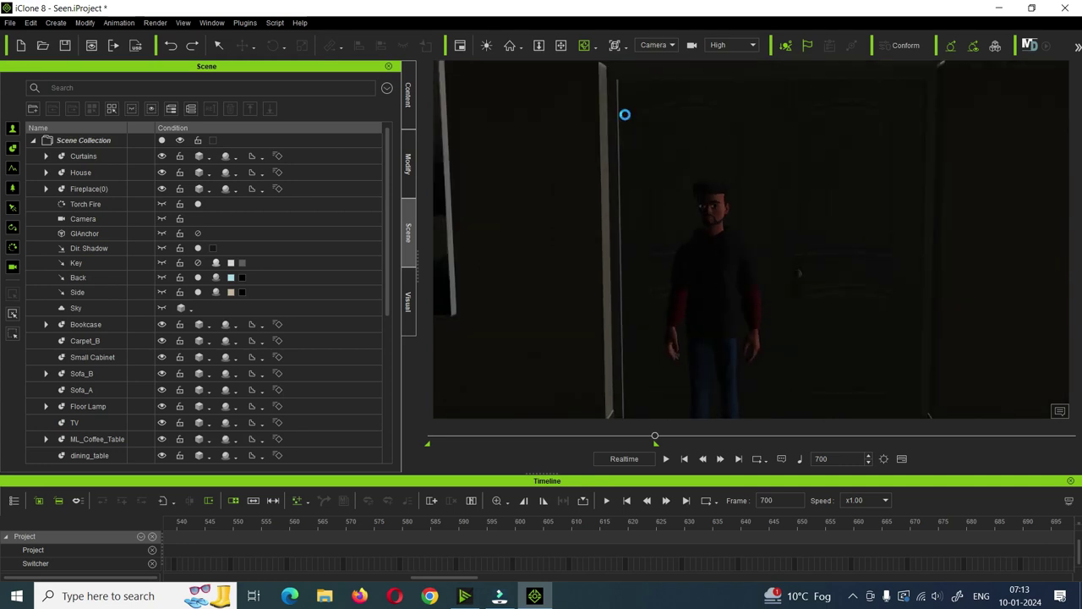
key("ctrl+z")
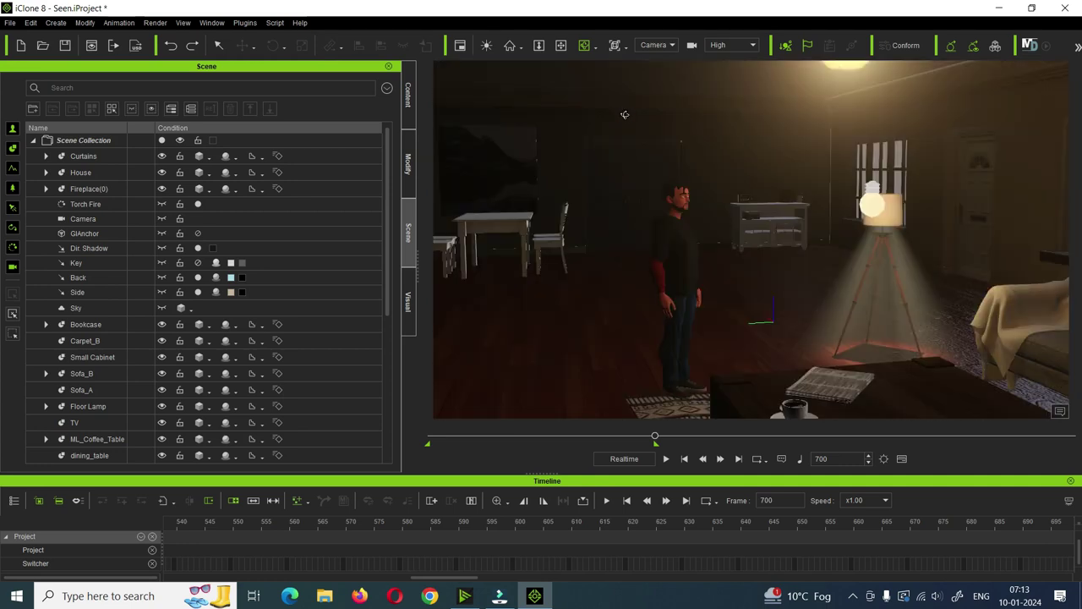
key("ctrl+z")
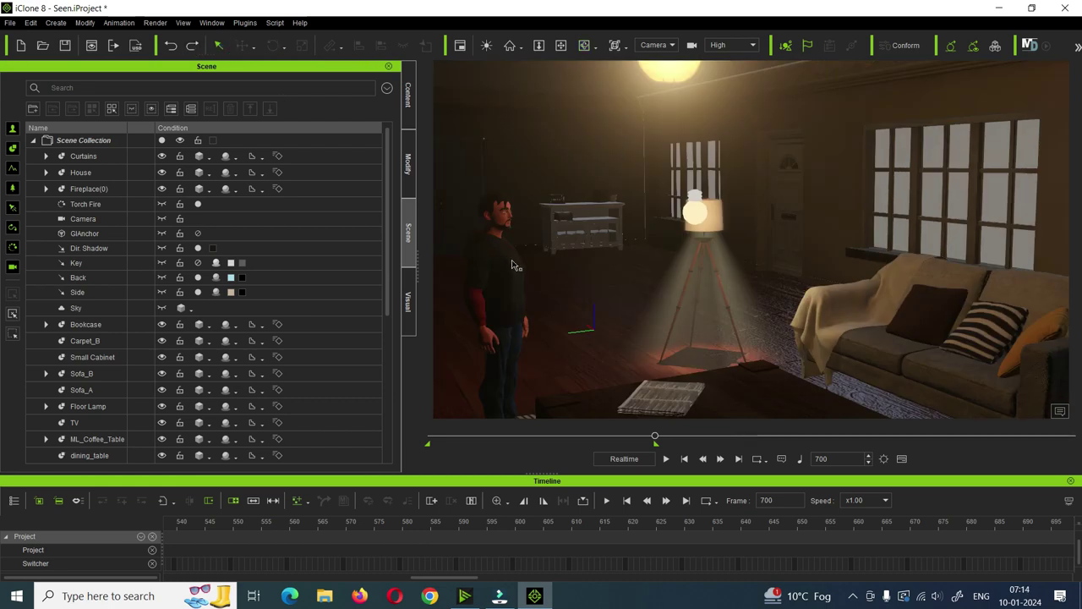
Hide the bulb marker of the point light beside the floor lamp in a wide view of the living room.
left_click(194, 49)
left_click(584, 45)
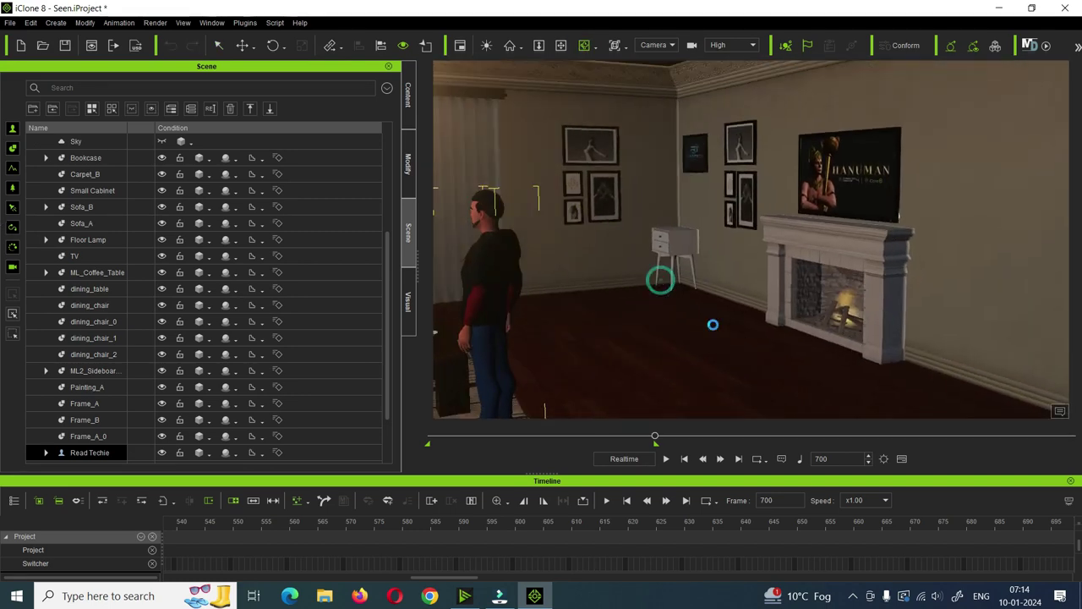
left_click(560, 45)
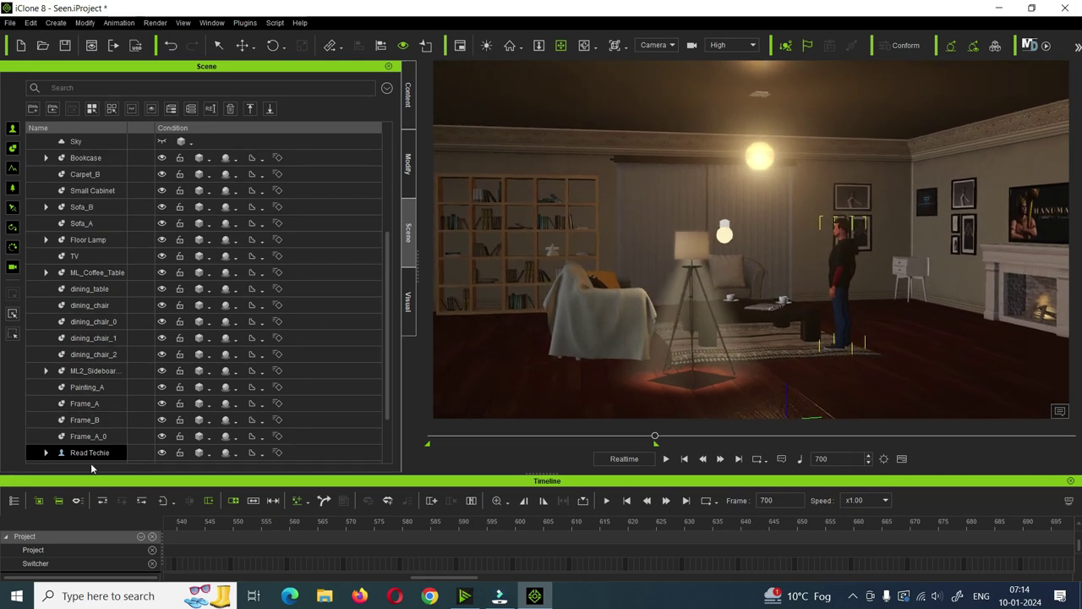
scroll(93, 448, "down", 2)
left_click(161, 448)
left_click(161, 433)
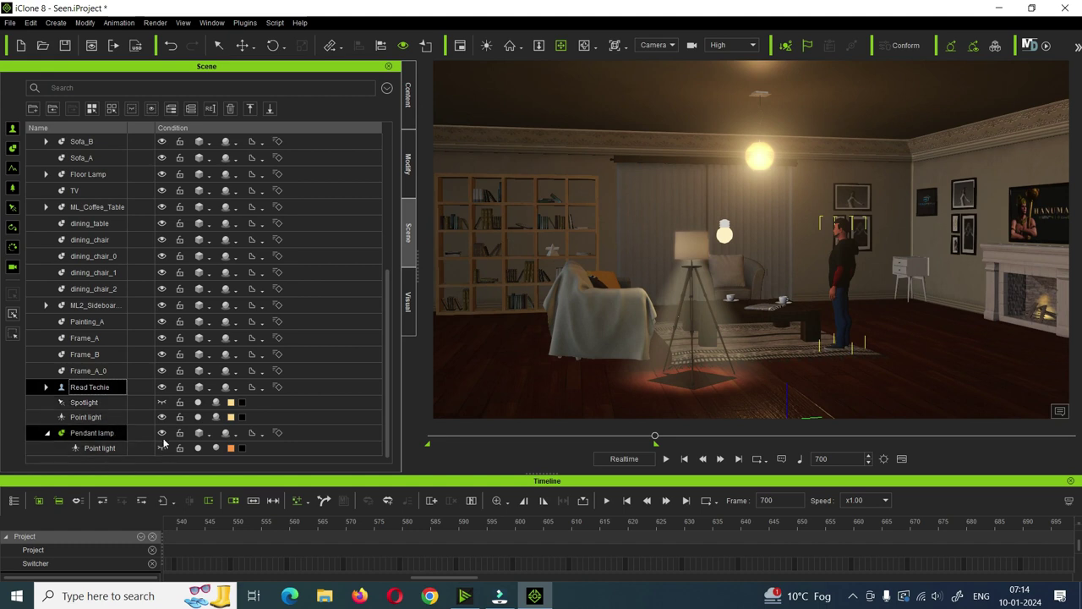
left_click(161, 418)
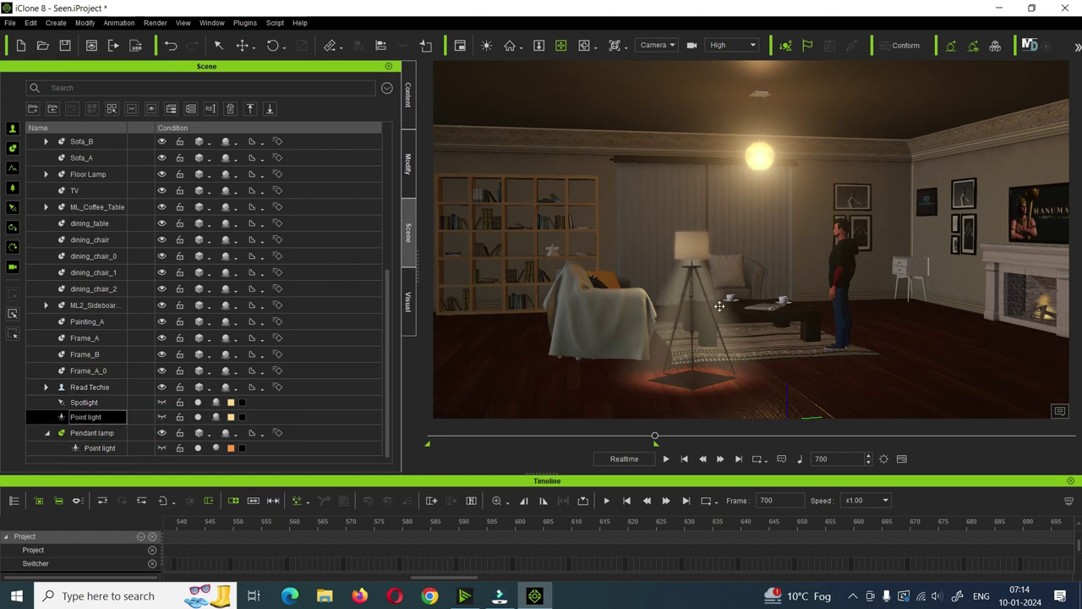